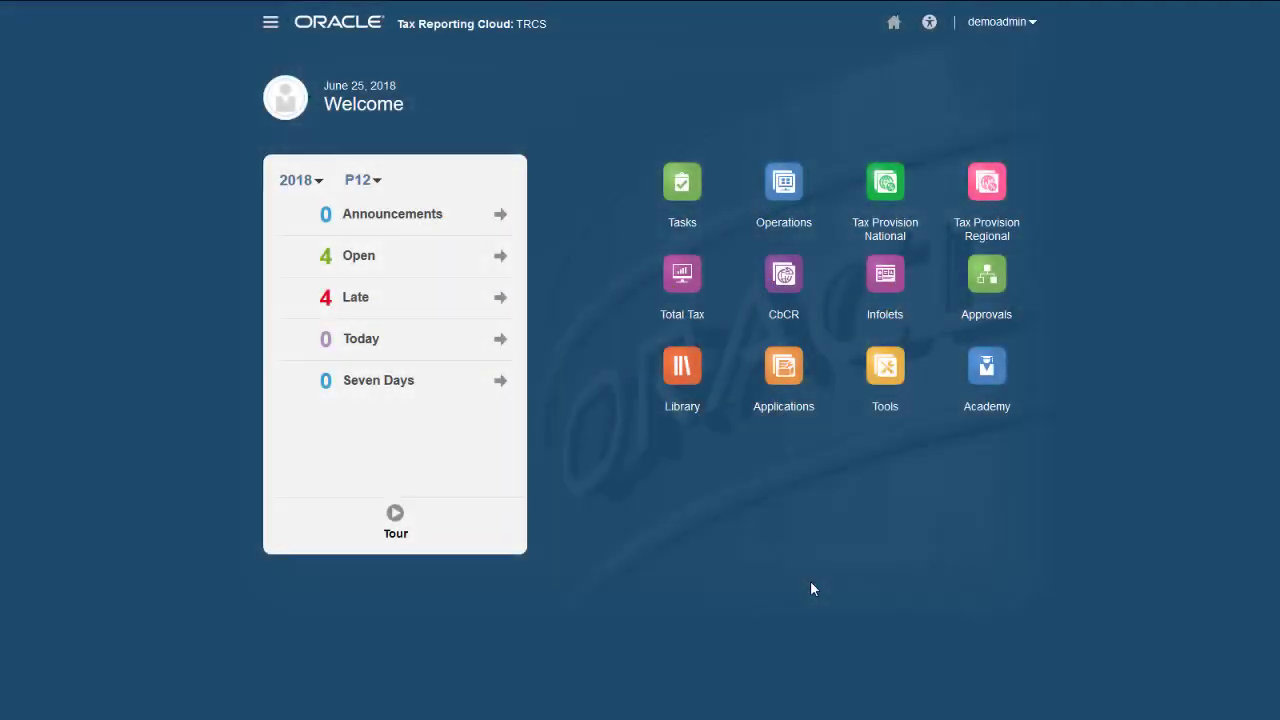
# Step: Go to the application overview's Dimensions tab and scroll to see Jurisdiction, Entity and Currency
pyautogui.click(780, 367)
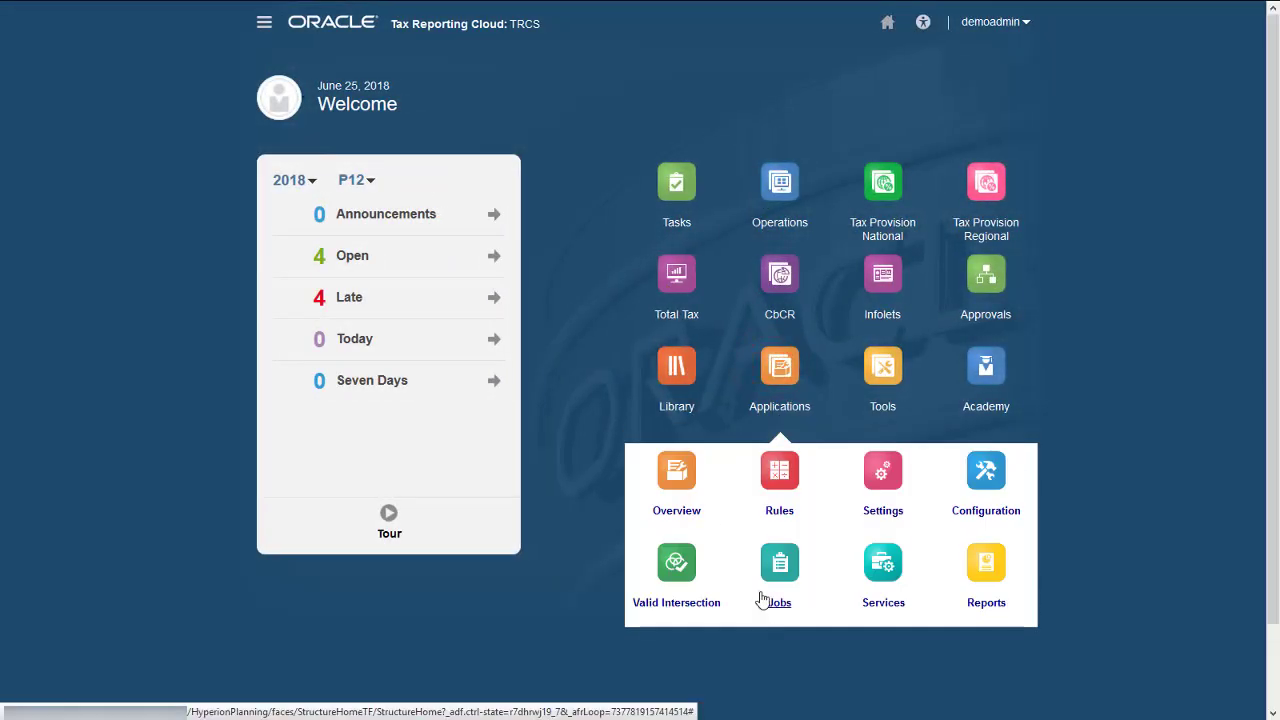
pyautogui.click(678, 476)
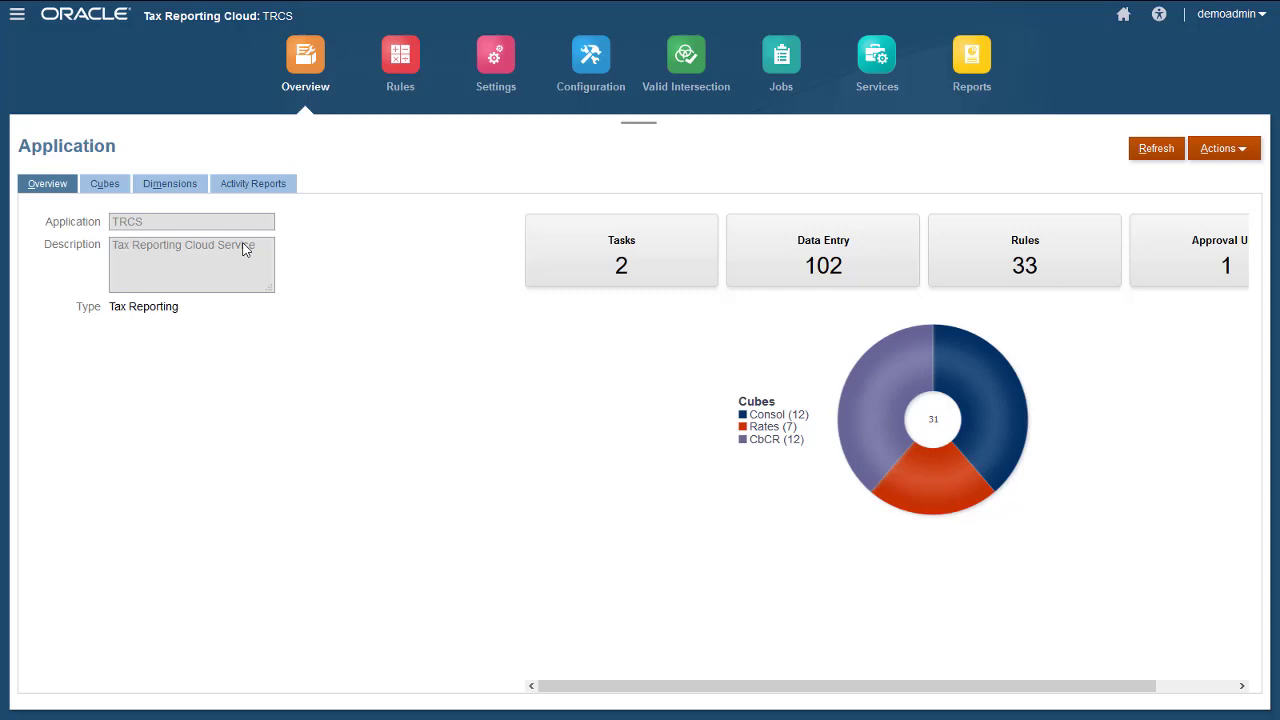
pyautogui.click(170, 186)
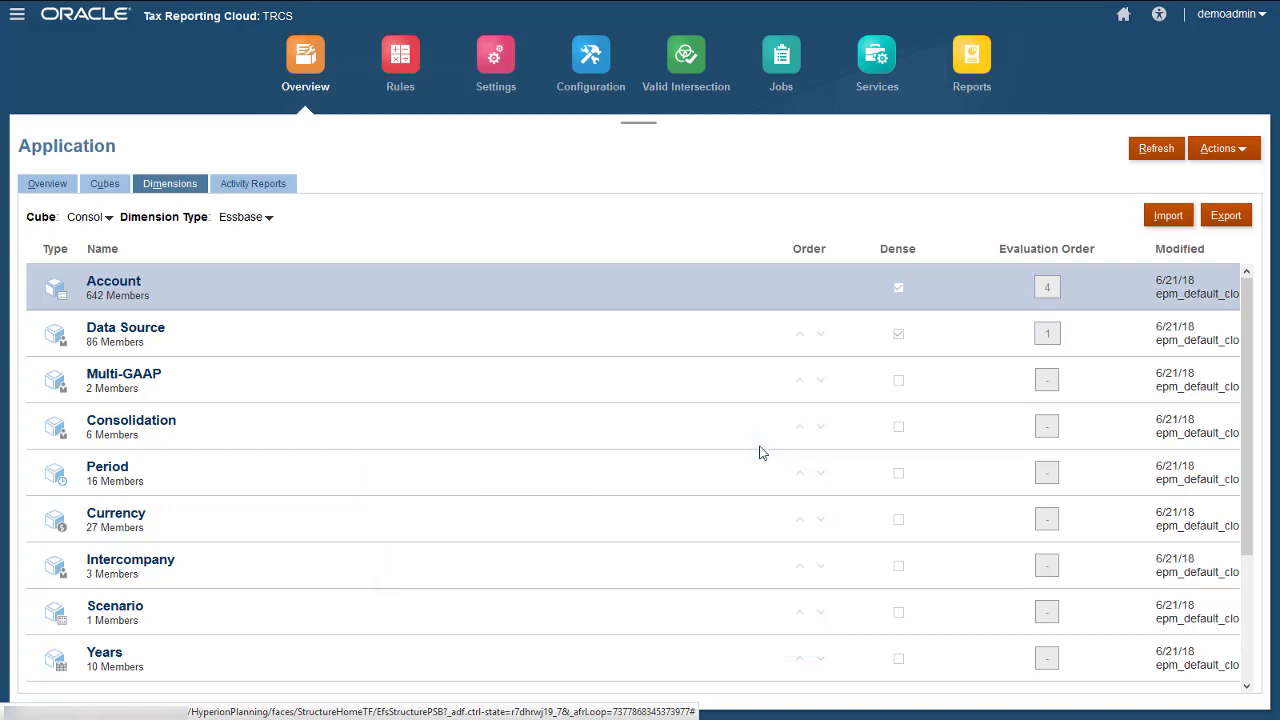
pyautogui.moveTo(1249, 451); pyautogui.dragTo(1120, 600)
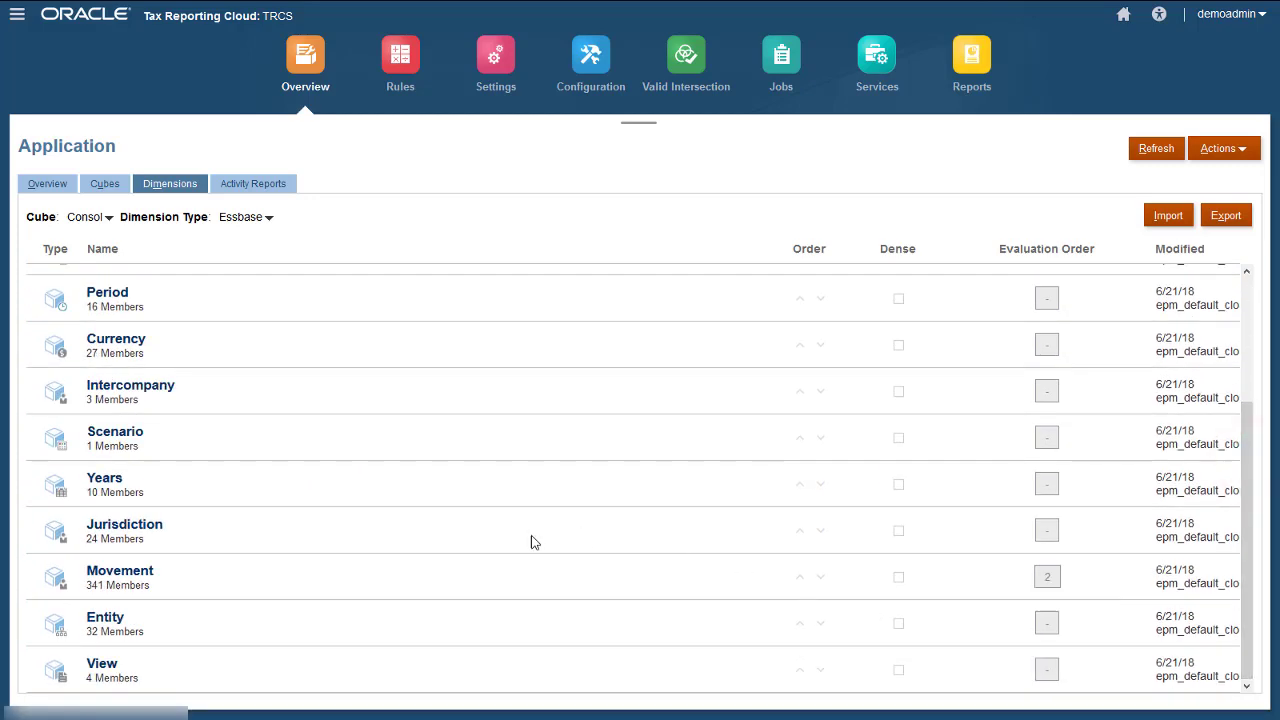
# Step: In the Jurisdiction dimension, add one new child member under TRCS_AllNational
pyautogui.click(124, 525)
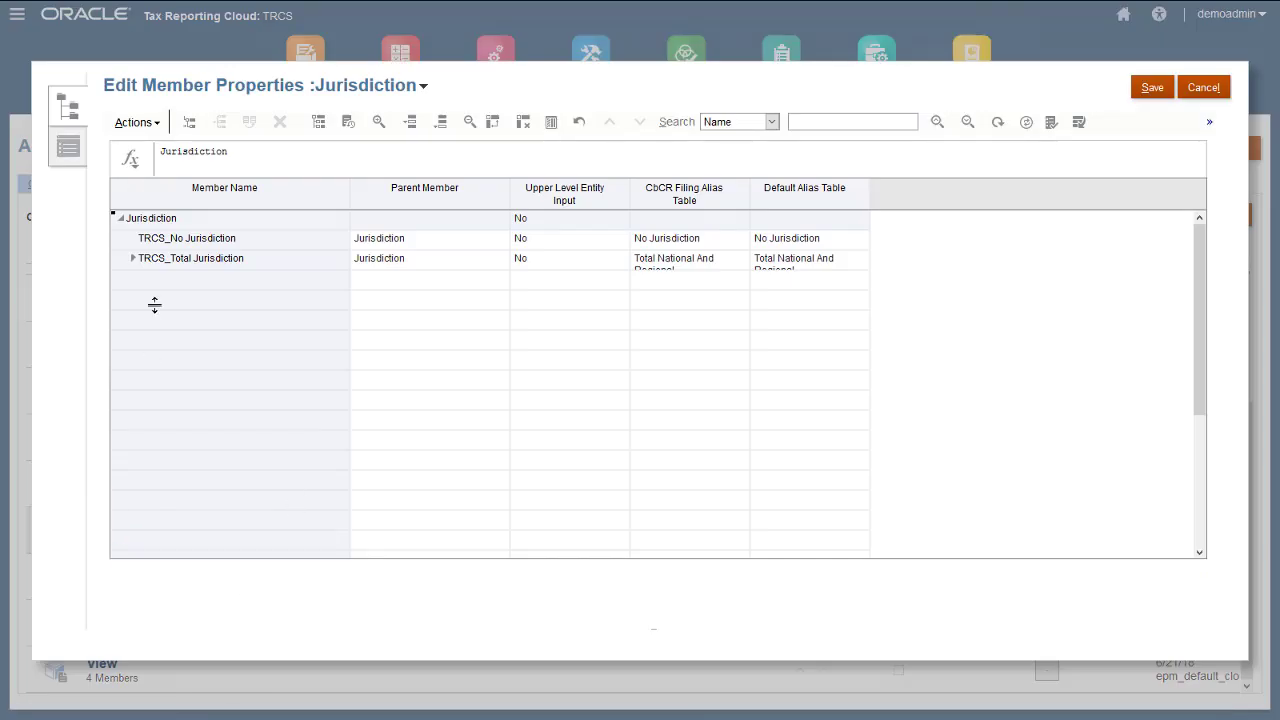
pyautogui.click(133, 258)
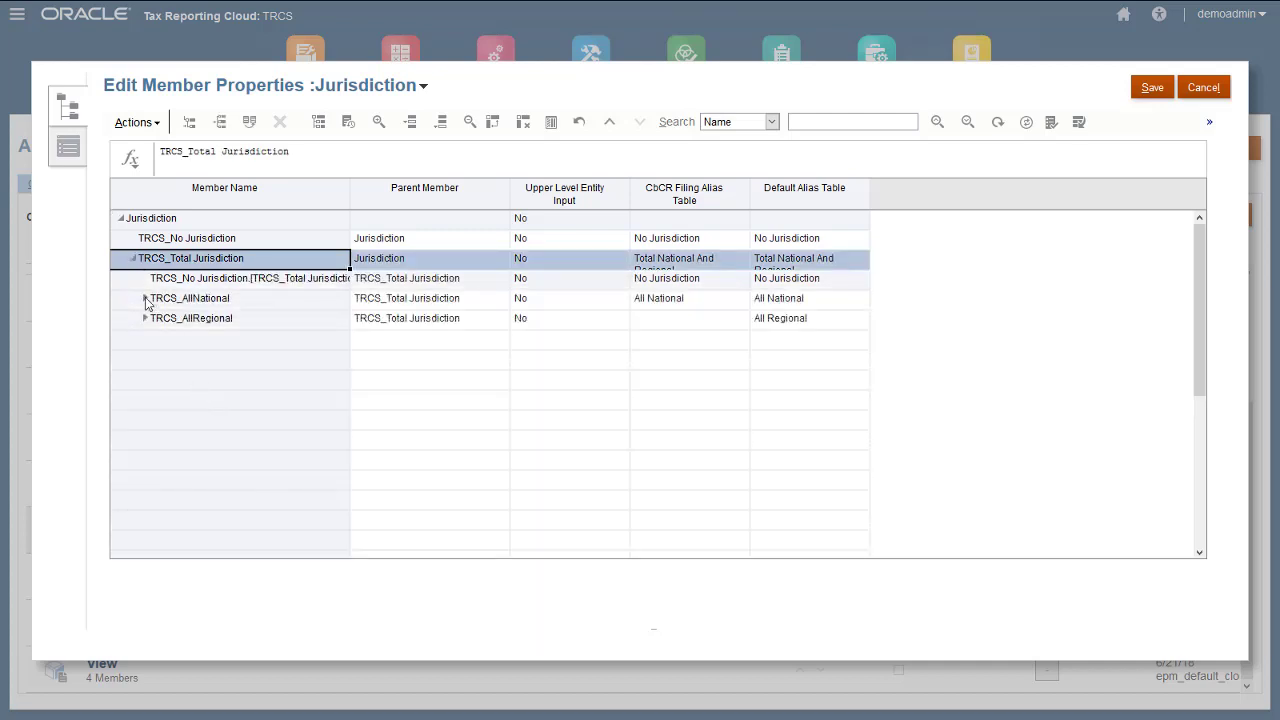
pyautogui.click(145, 298)
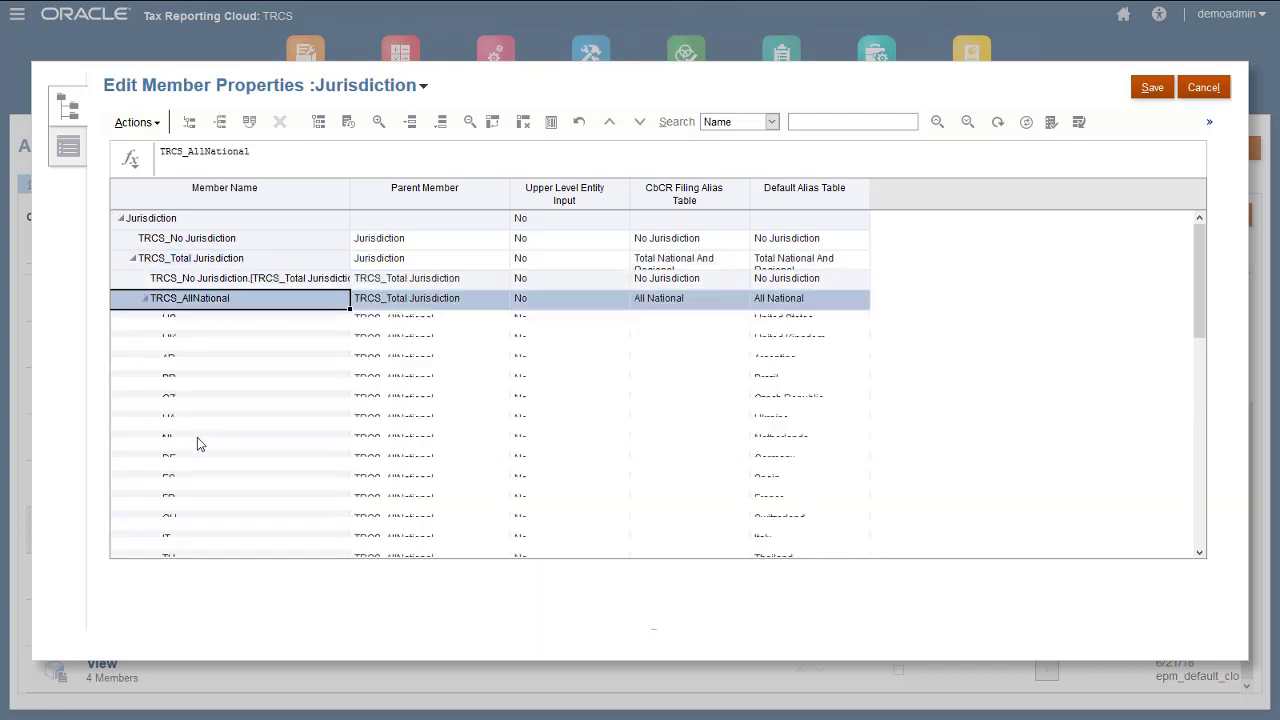
pyautogui.click(189, 121)
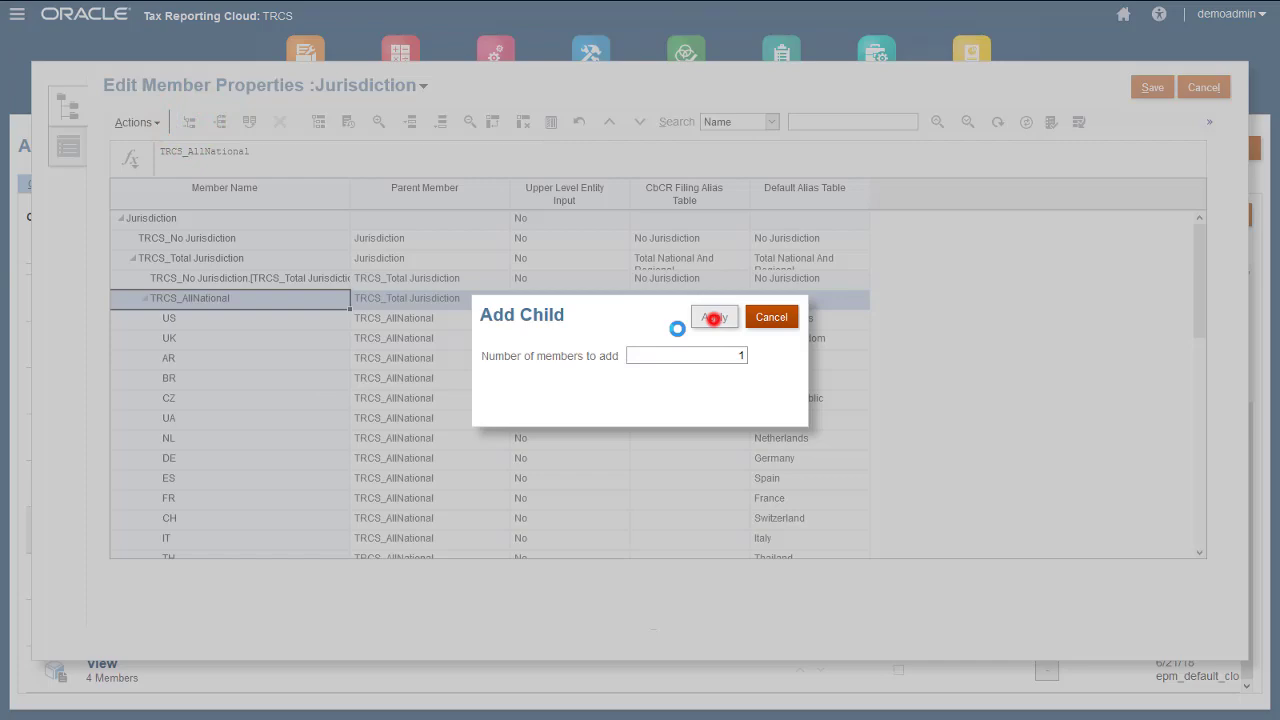
pyautogui.click(713, 317)
# Step: Name the new member CA with alias Canada, then review the grid's column options
pyautogui.write('C')
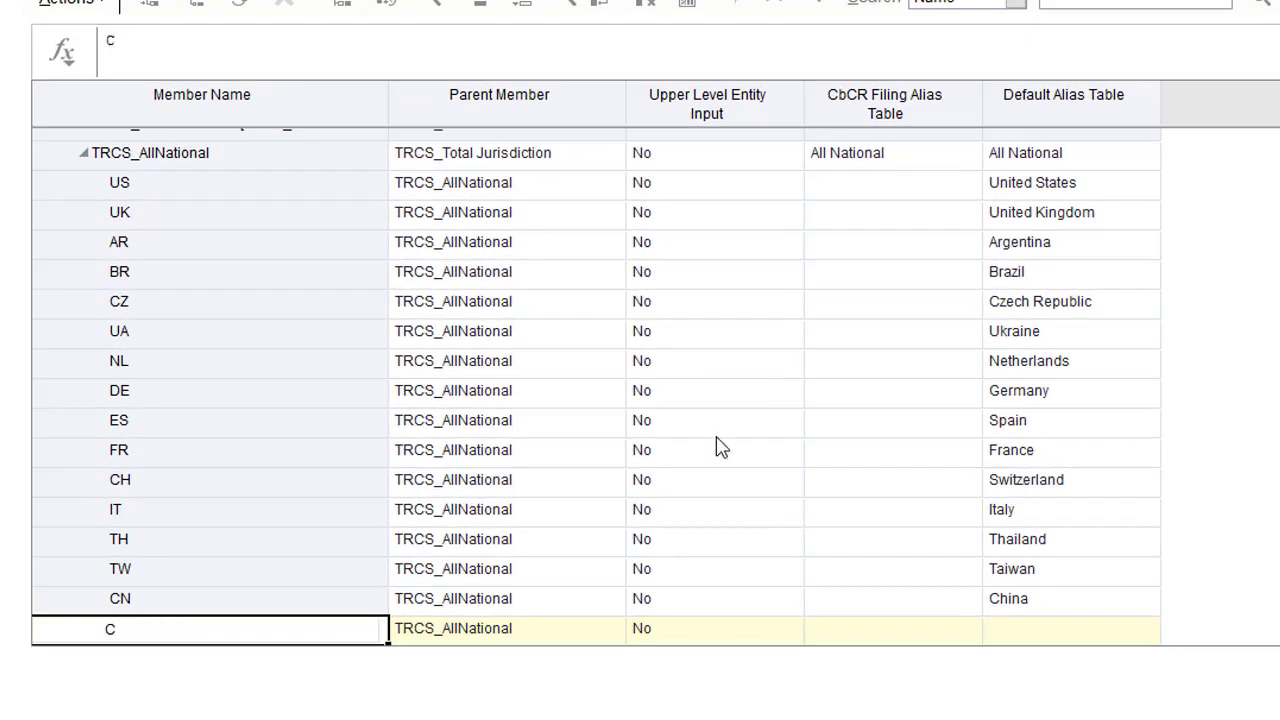
pyautogui.write('A')
pyautogui.click(1030, 630)
pyautogui.write('Canad')
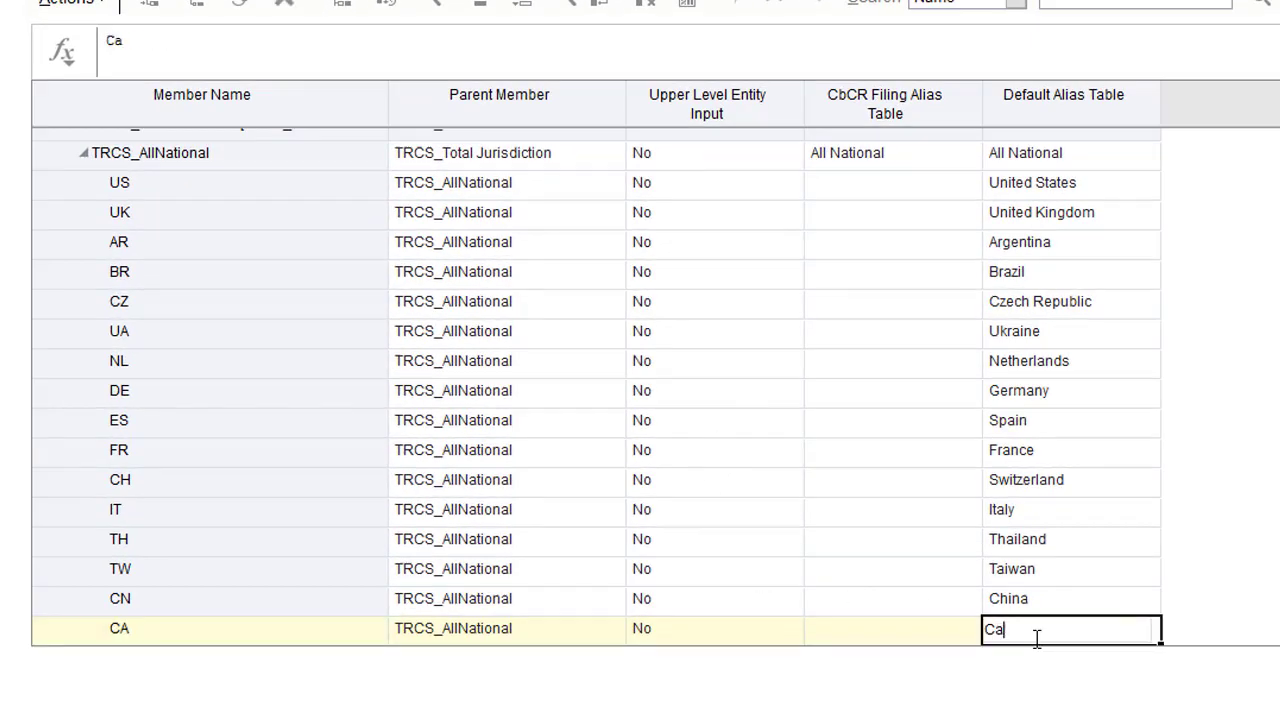
pyautogui.write('a')
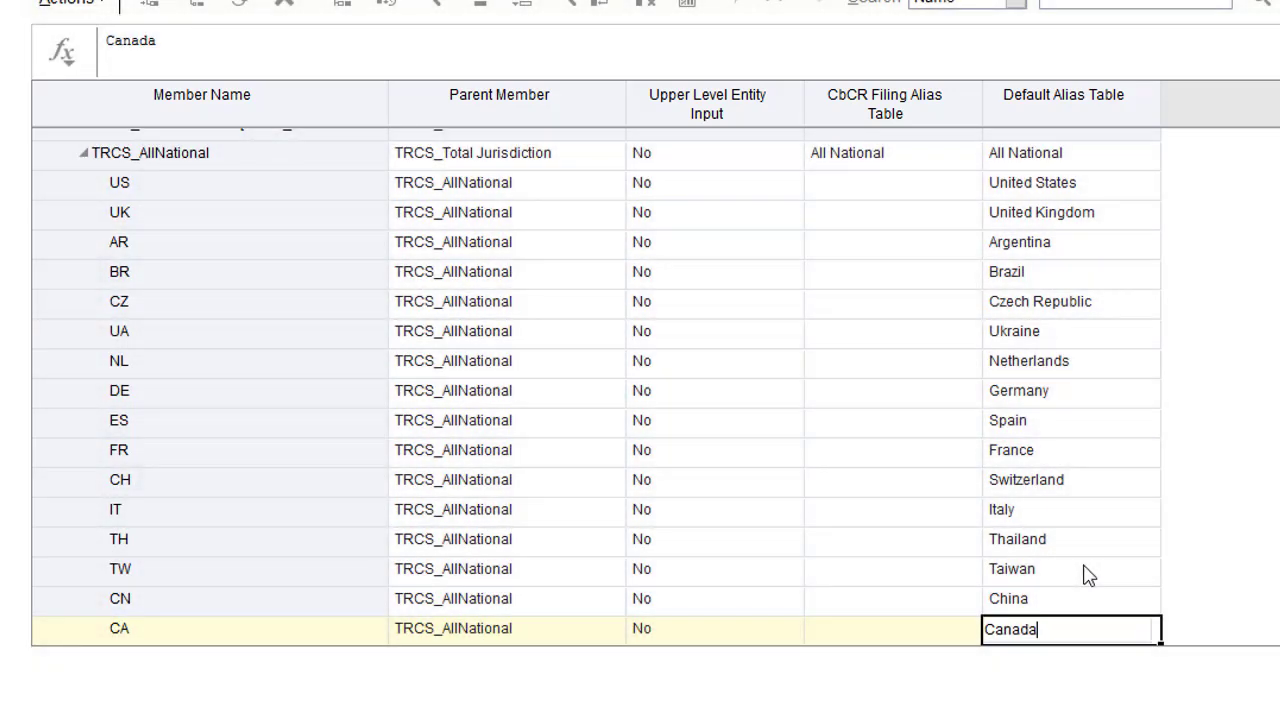
pyautogui.click(1092, 576)
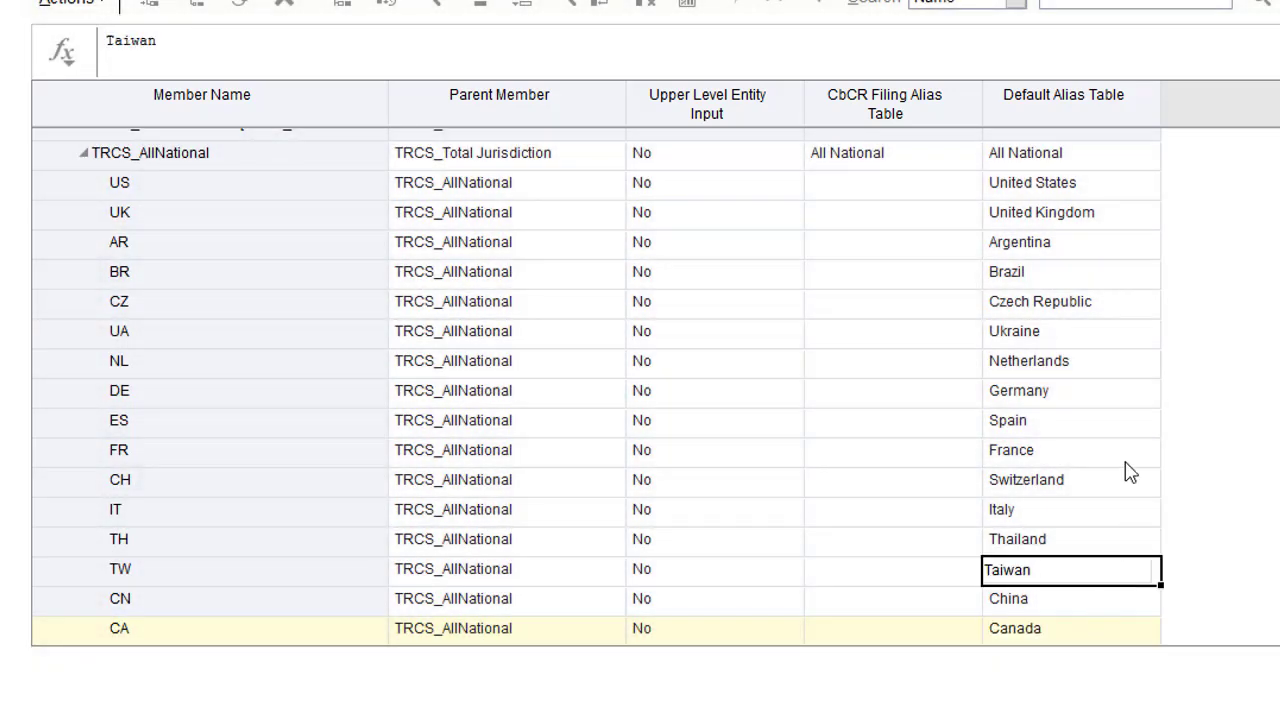
pyautogui.rightClick(1120, 112)
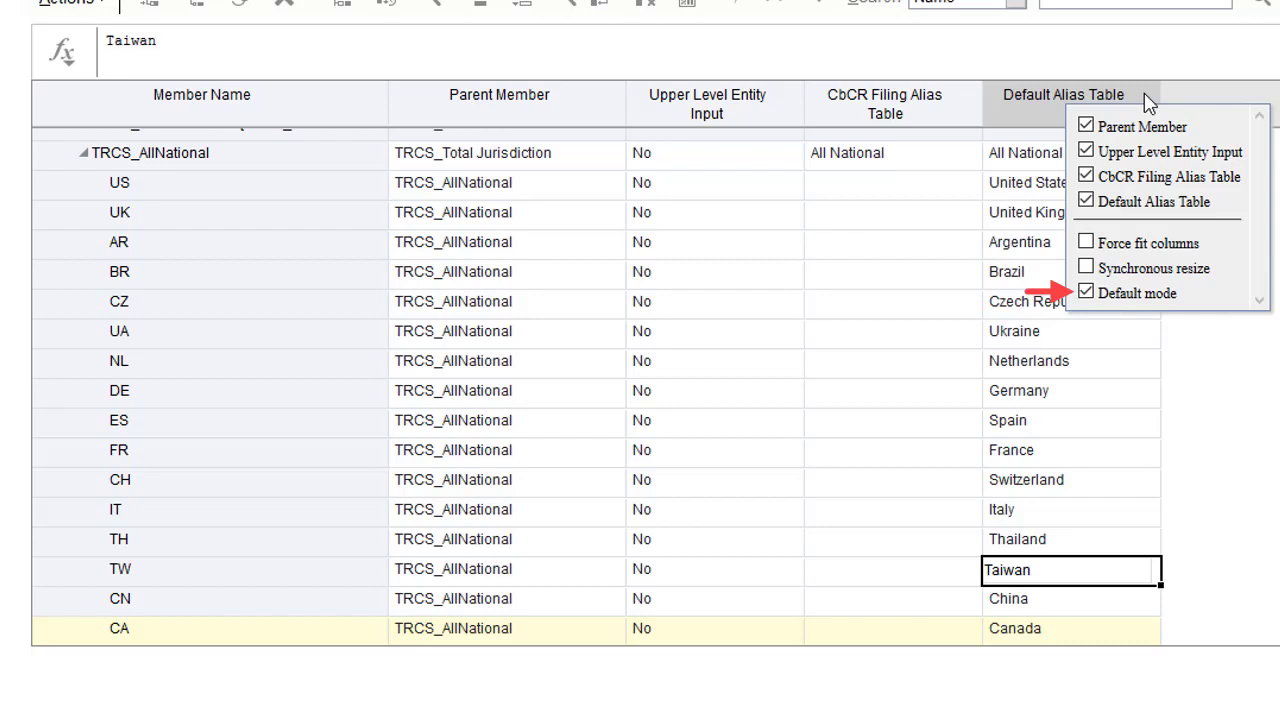
pyautogui.click(957, 181)
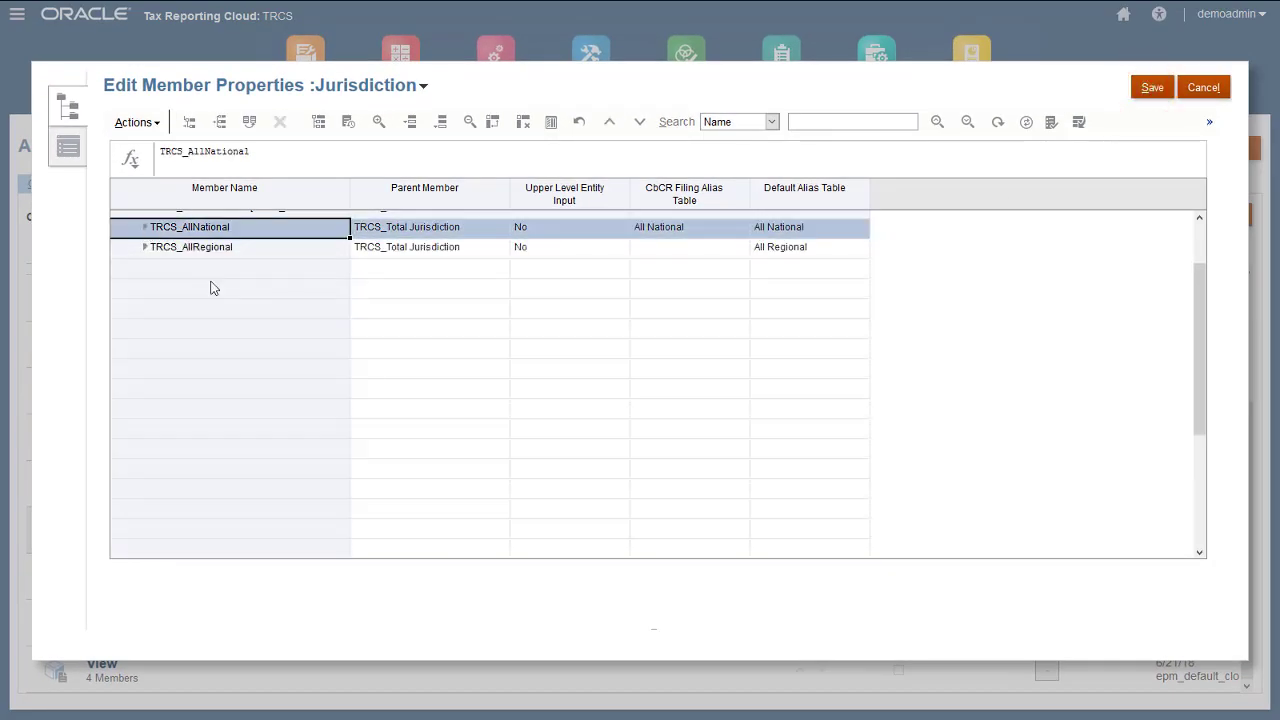
# Step: Add CA_ON under CA_Regions with alias Ontario and save the Jurisdiction dimension
pyautogui.click(145, 249)
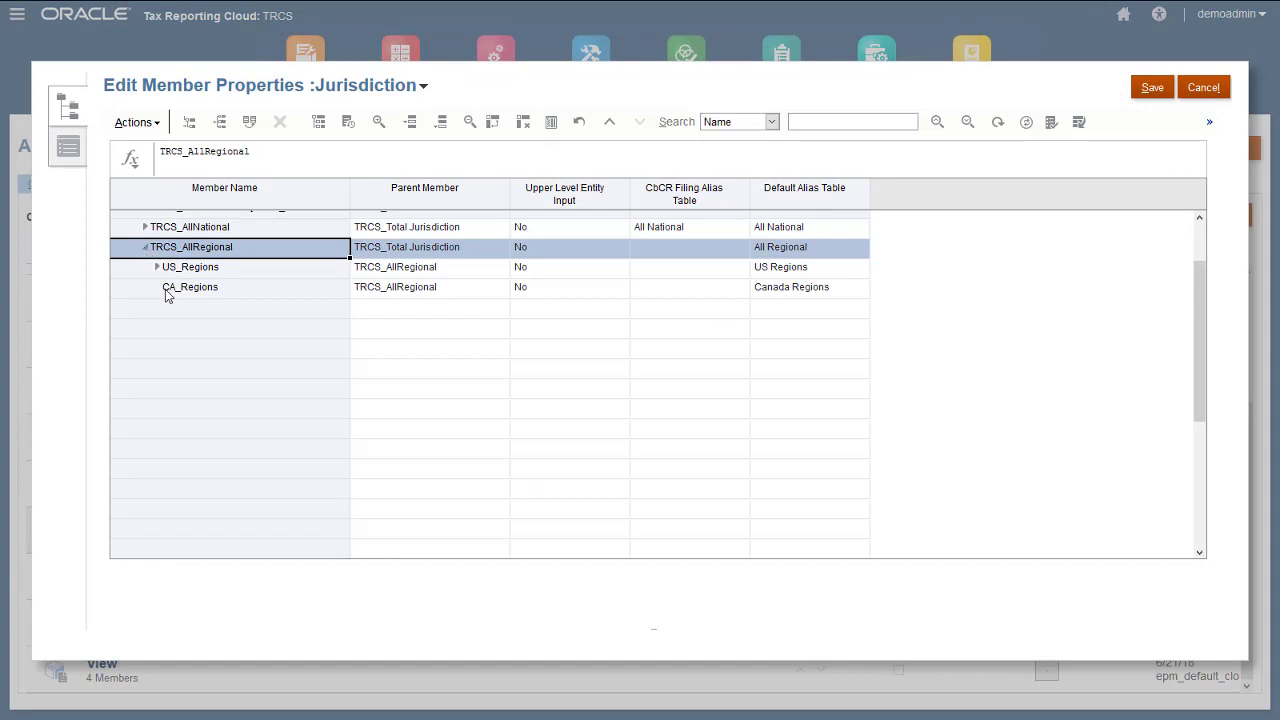
pyautogui.click(166, 290)
pyautogui.click(189, 121)
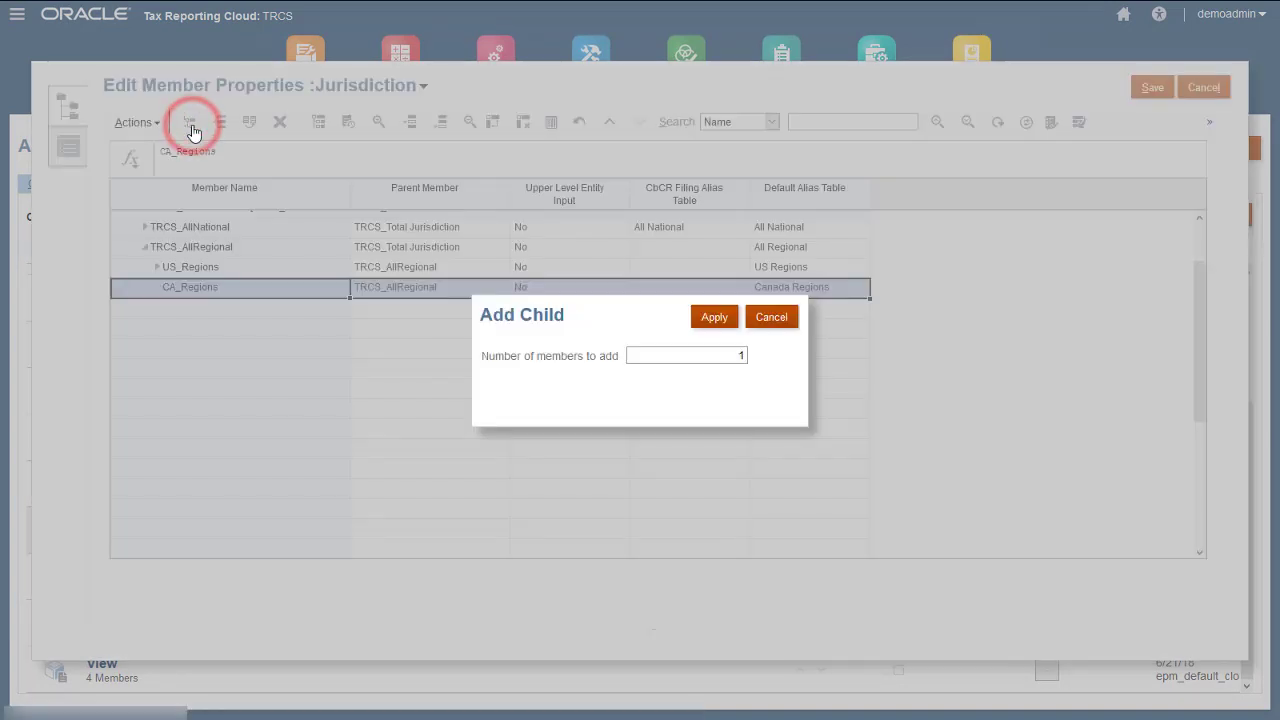
pyautogui.click(714, 318)
pyautogui.write('CA_ON')
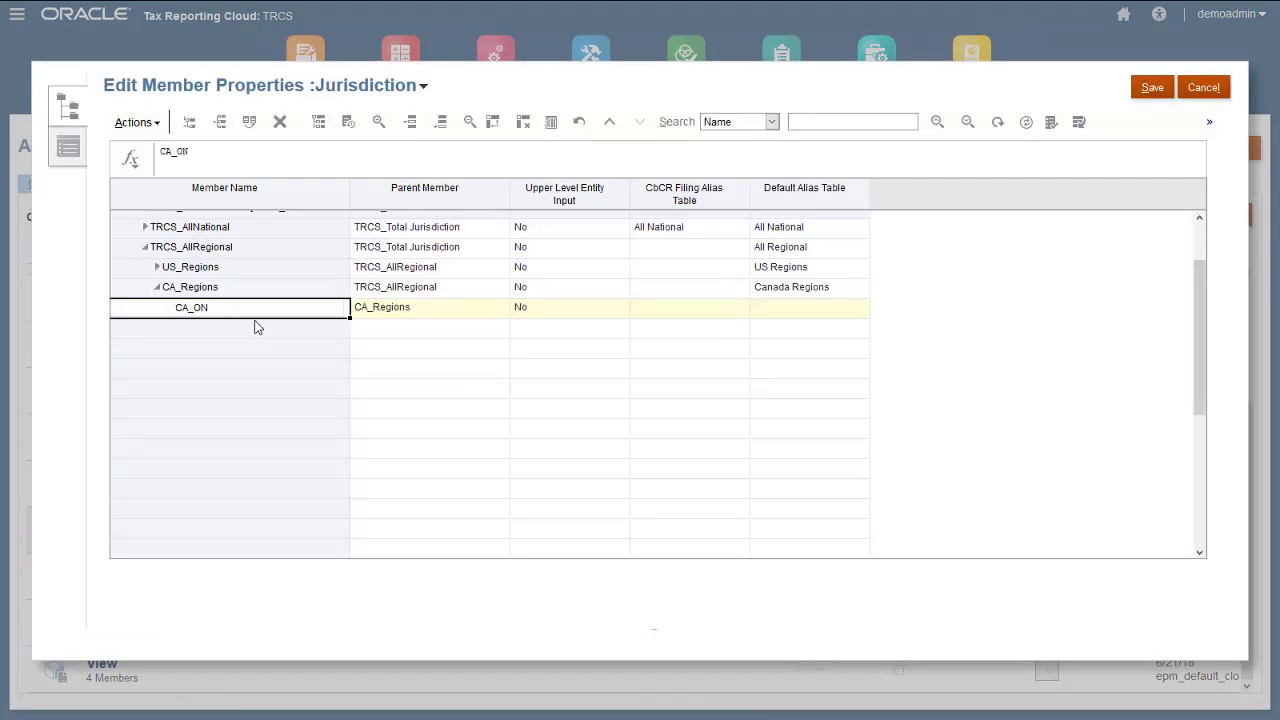
pyautogui.click(787, 317)
pyautogui.write('Ontario')
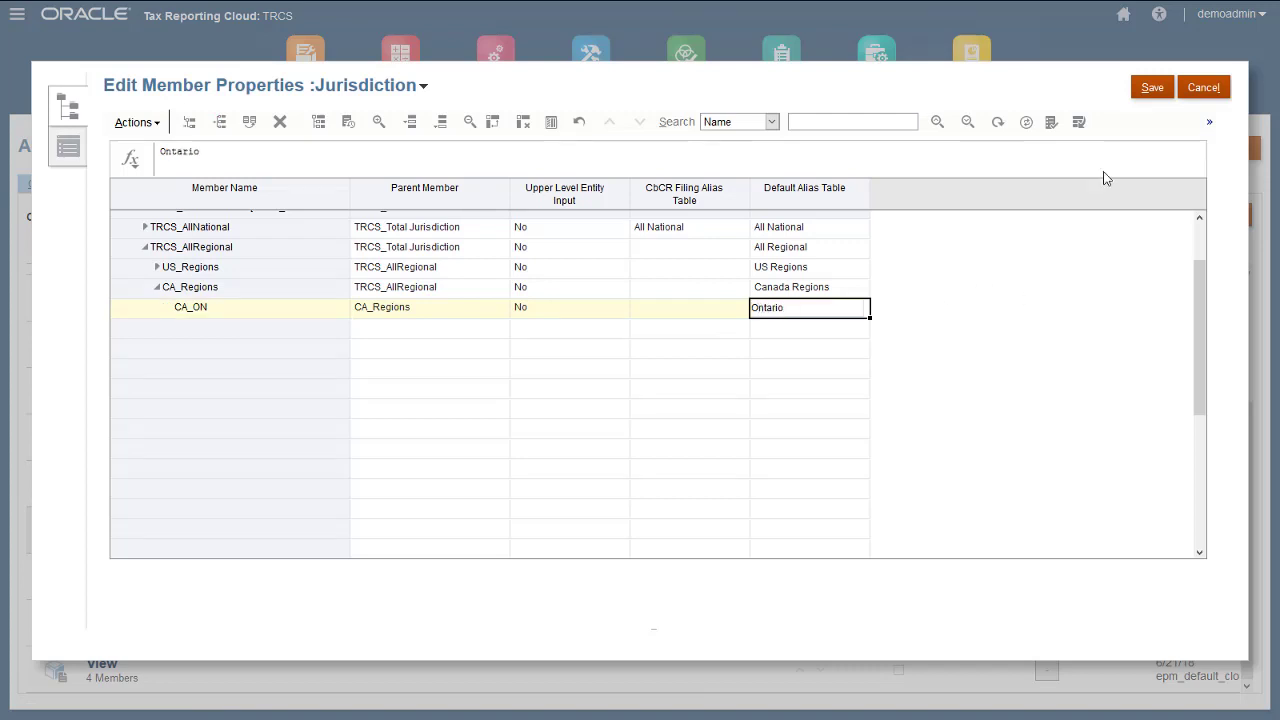
pyautogui.click(1152, 87)
pyautogui.click(423, 86)
# Step: Switch to the Currency dimension and add a new member under Input Currencies
pyautogui.moveTo(634, 134); pyautogui.dragTo(634, 192)
pyautogui.click(601, 211)
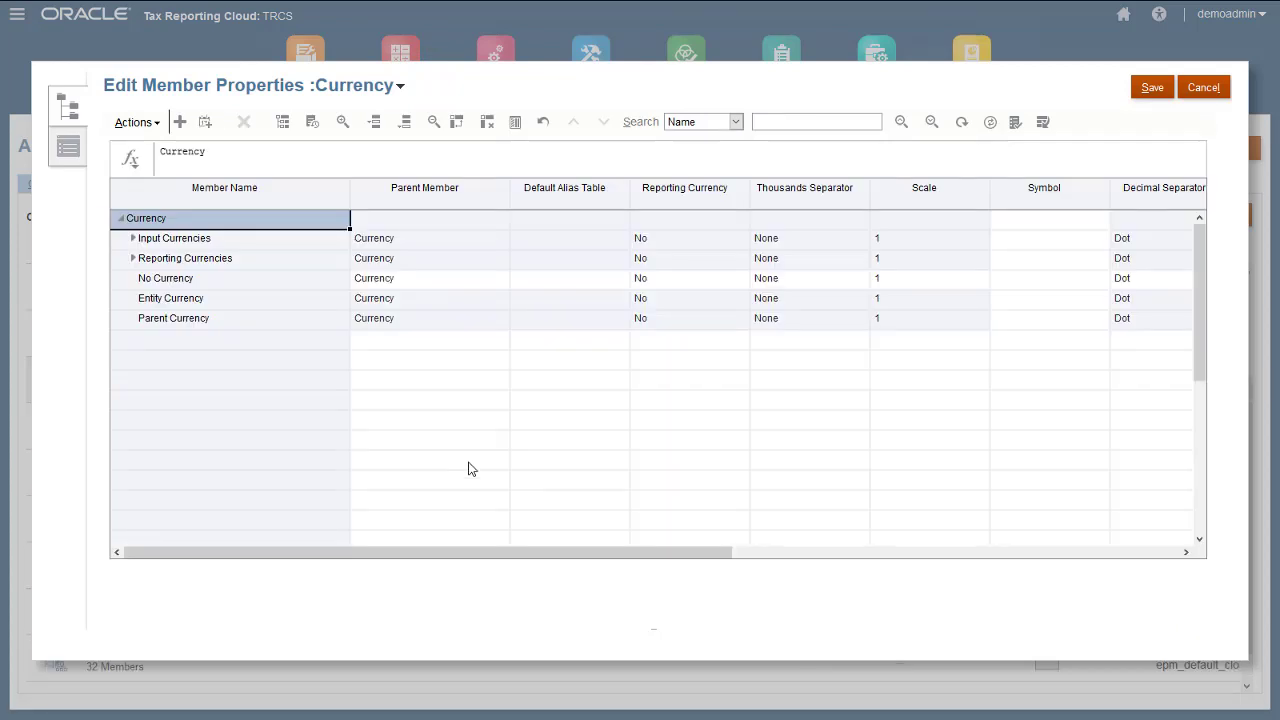
pyautogui.click(133, 239)
pyautogui.click(168, 219)
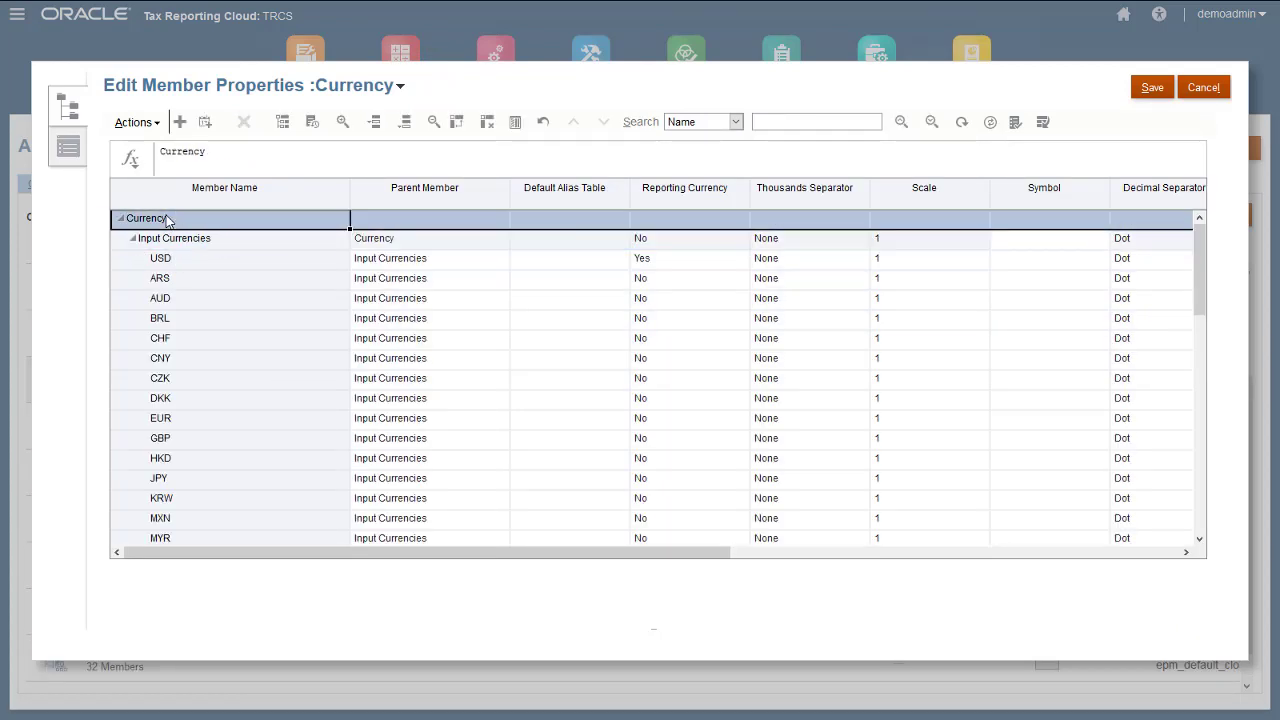
pyautogui.click(180, 122)
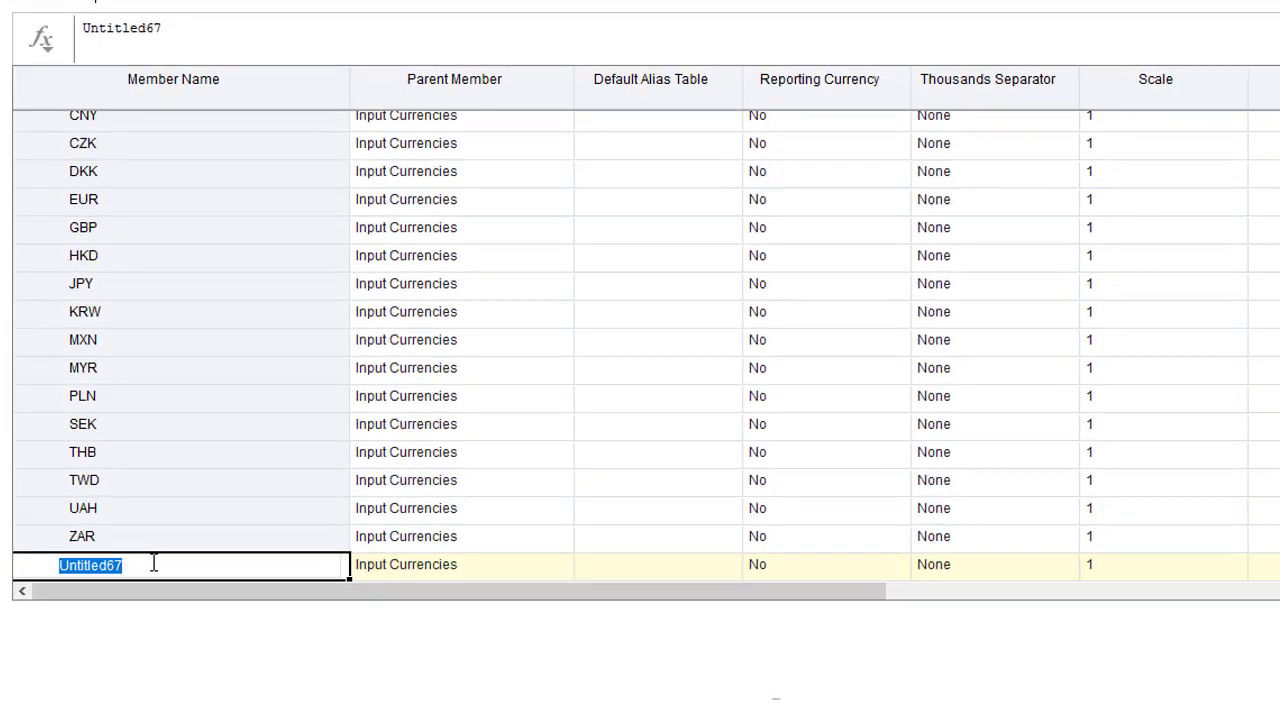
# Step: Name it CAD with alias Canadian Dollar, set Reporting Currency to No, and save
pyautogui.write('CAD')
pyautogui.click(622, 570)
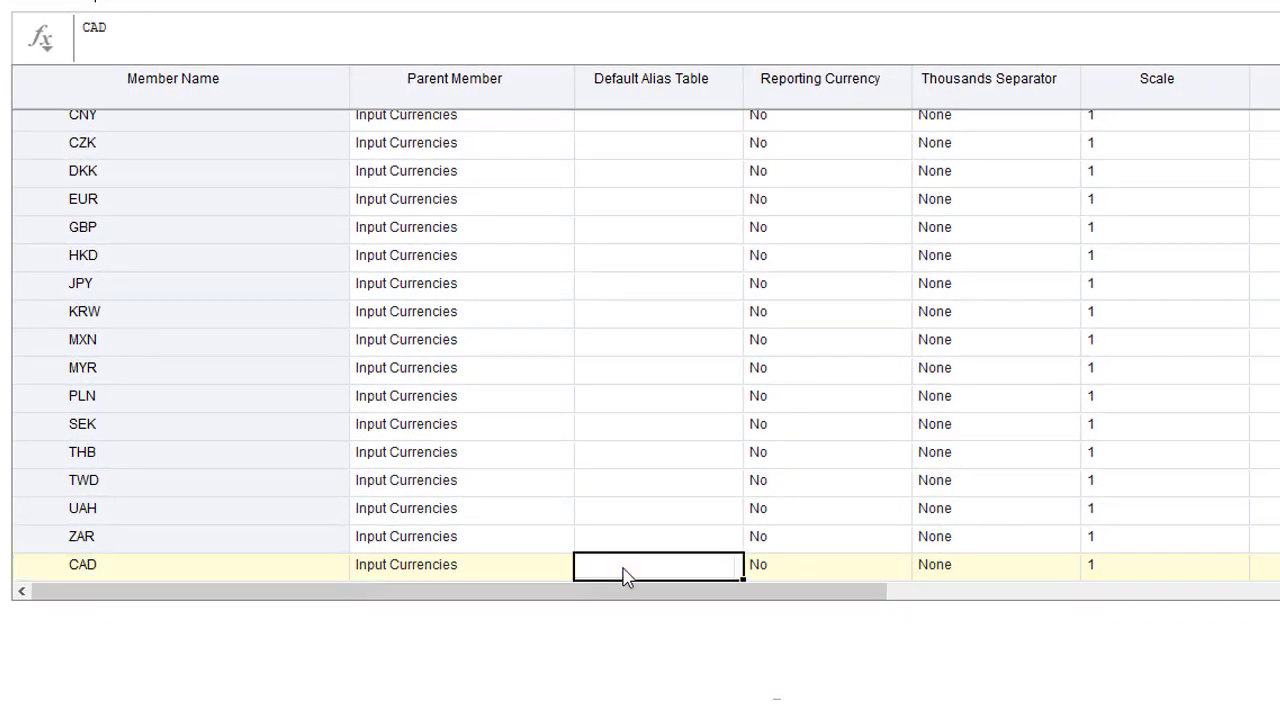
pyautogui.write('Canadian Dollar')
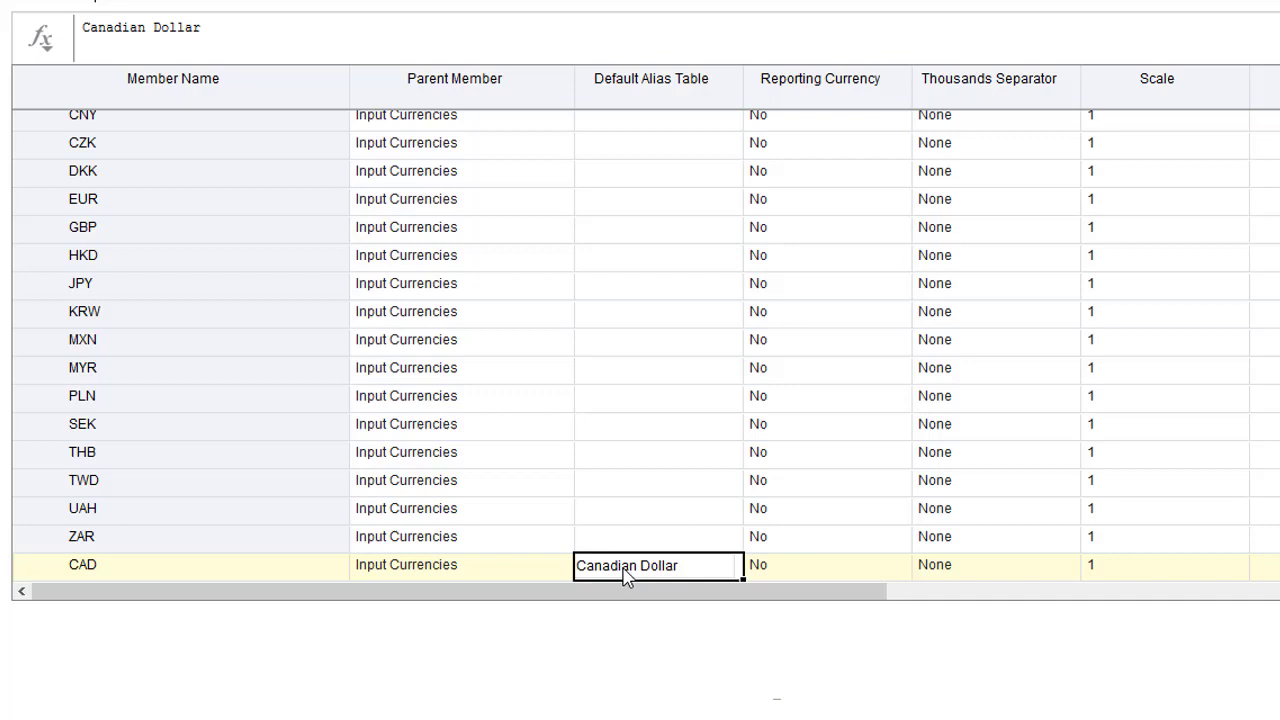
pyautogui.click(877, 572)
pyautogui.click(892, 567)
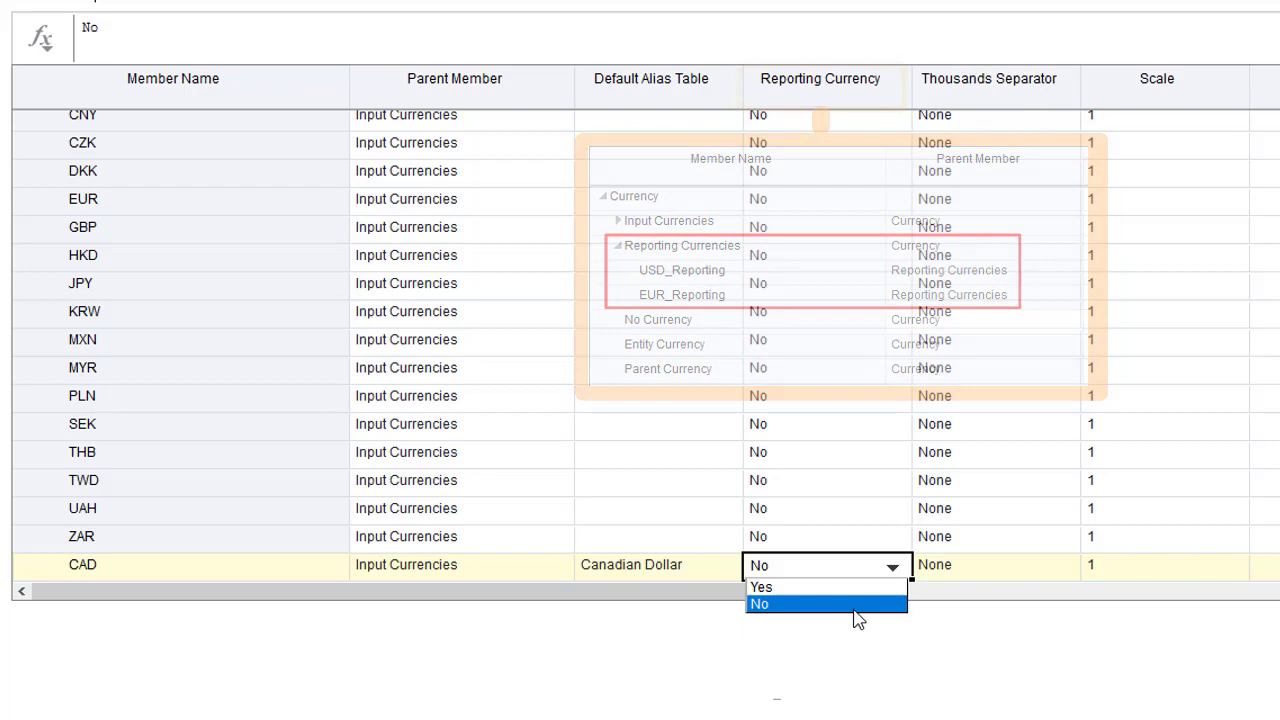
pyautogui.click(852, 608)
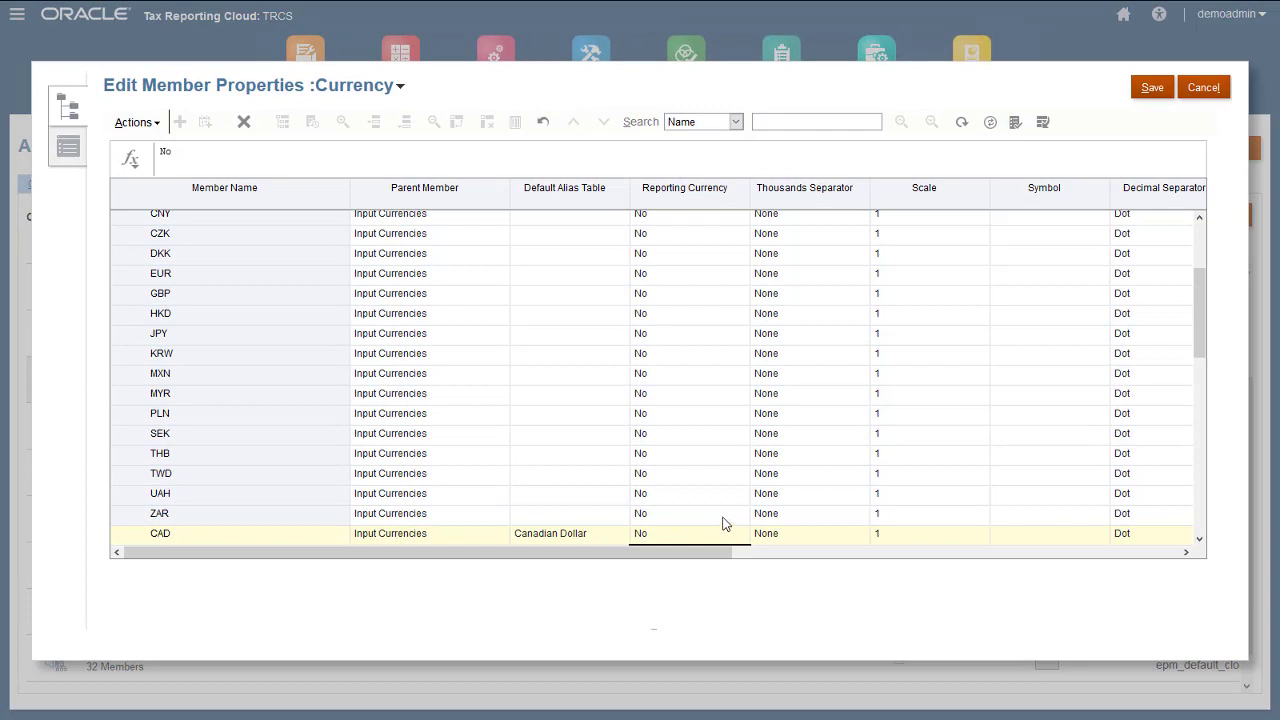
pyautogui.click(1150, 87)
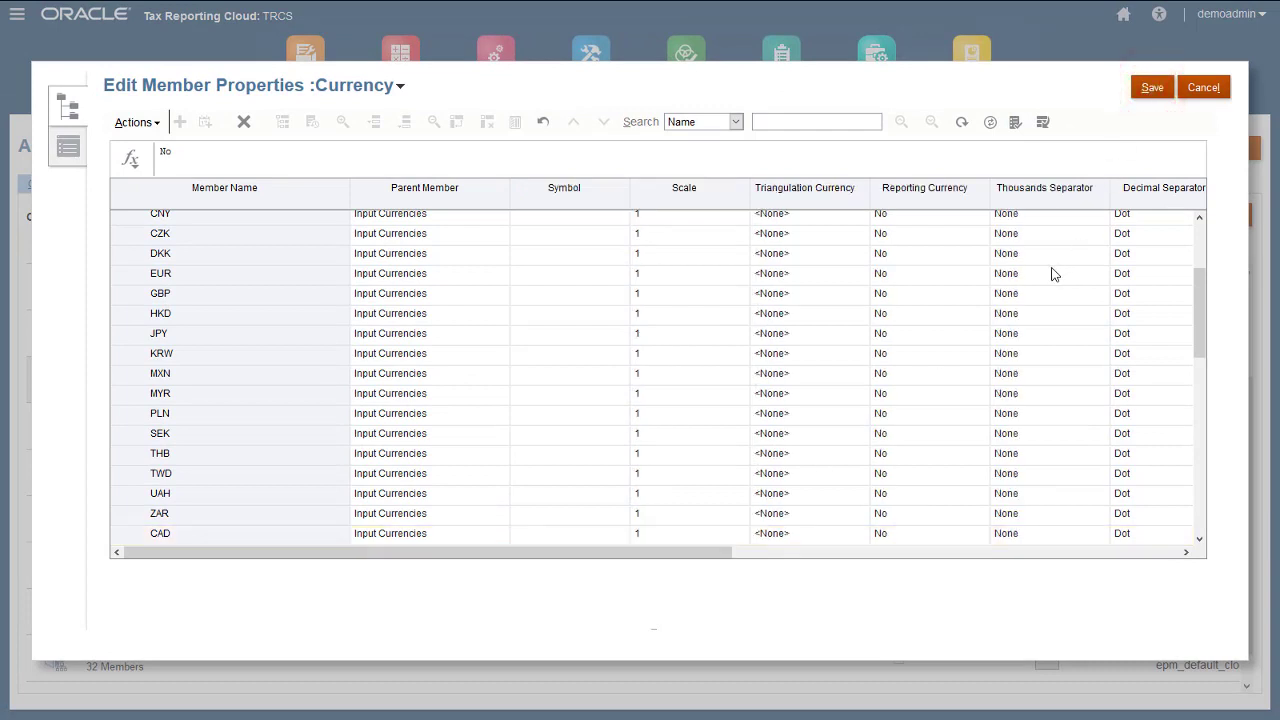
# Step: Switch to the Entity dimension and add one child member under North America
pyautogui.click(399, 86)
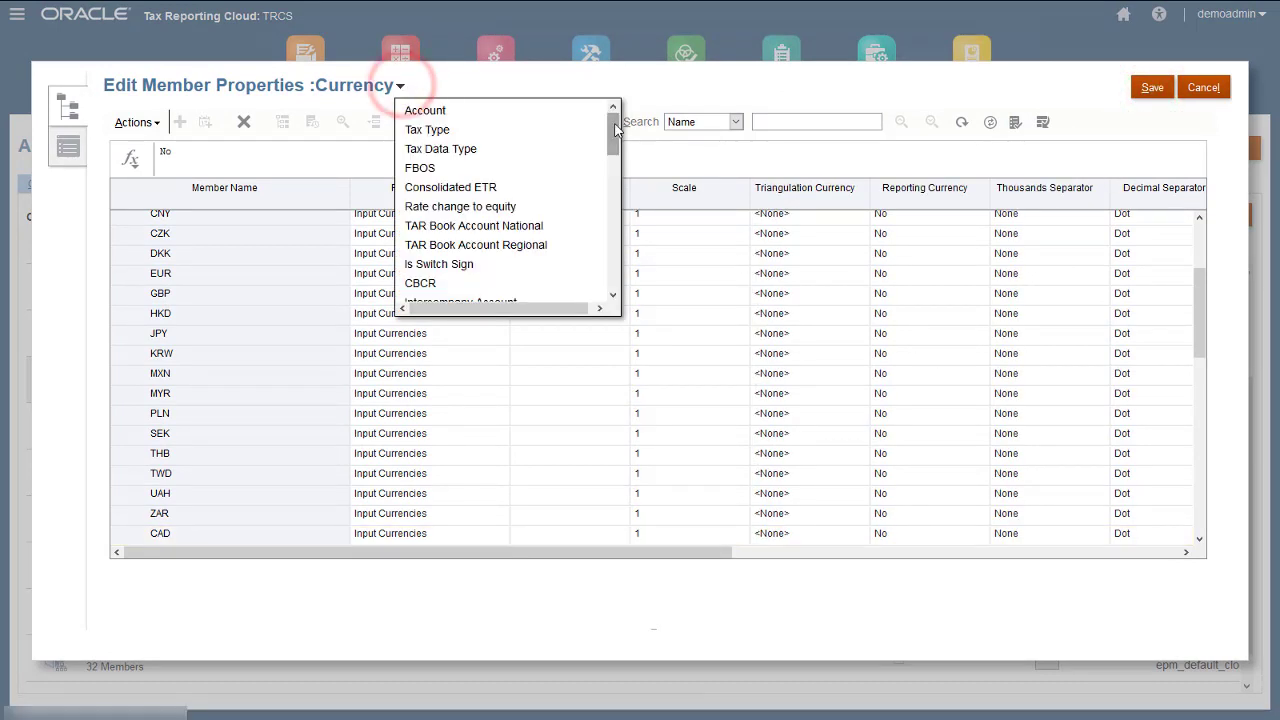
pyautogui.scroll(-5, 560, 200)
pyautogui.click(420, 244)
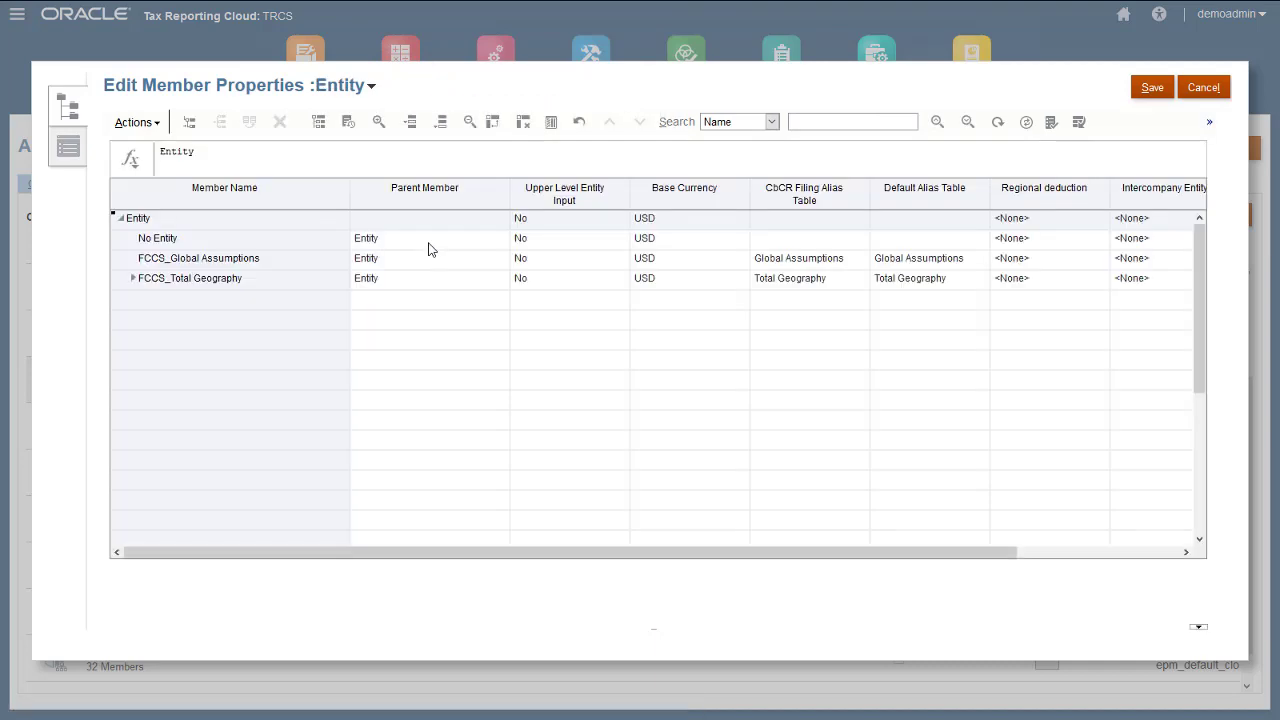
pyautogui.click(134, 279)
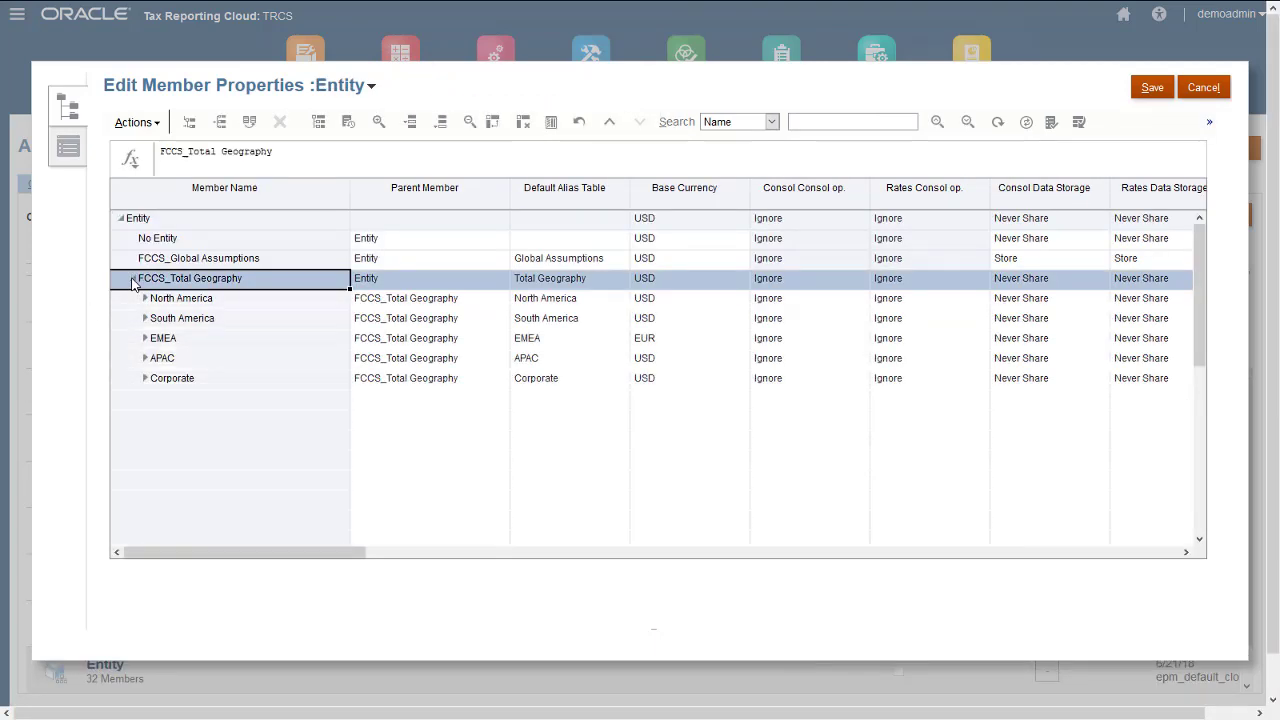
pyautogui.click(146, 300)
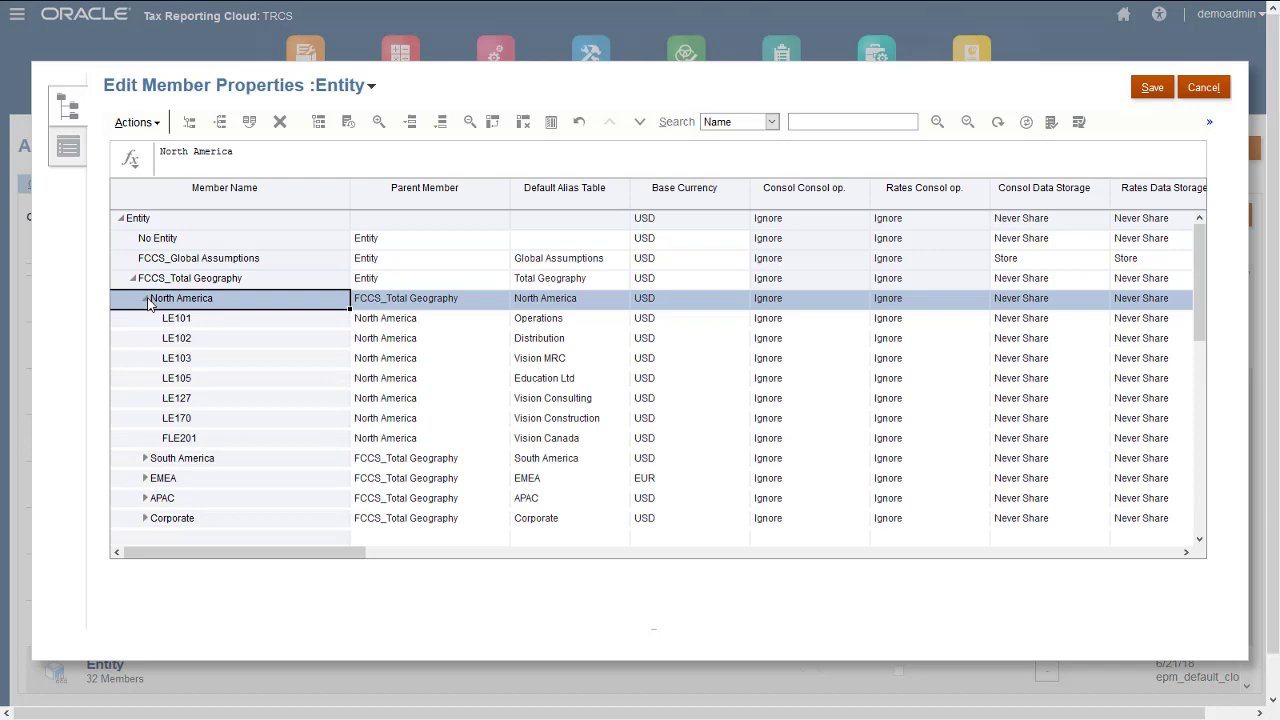
pyautogui.click(189, 122)
pyautogui.click(712, 316)
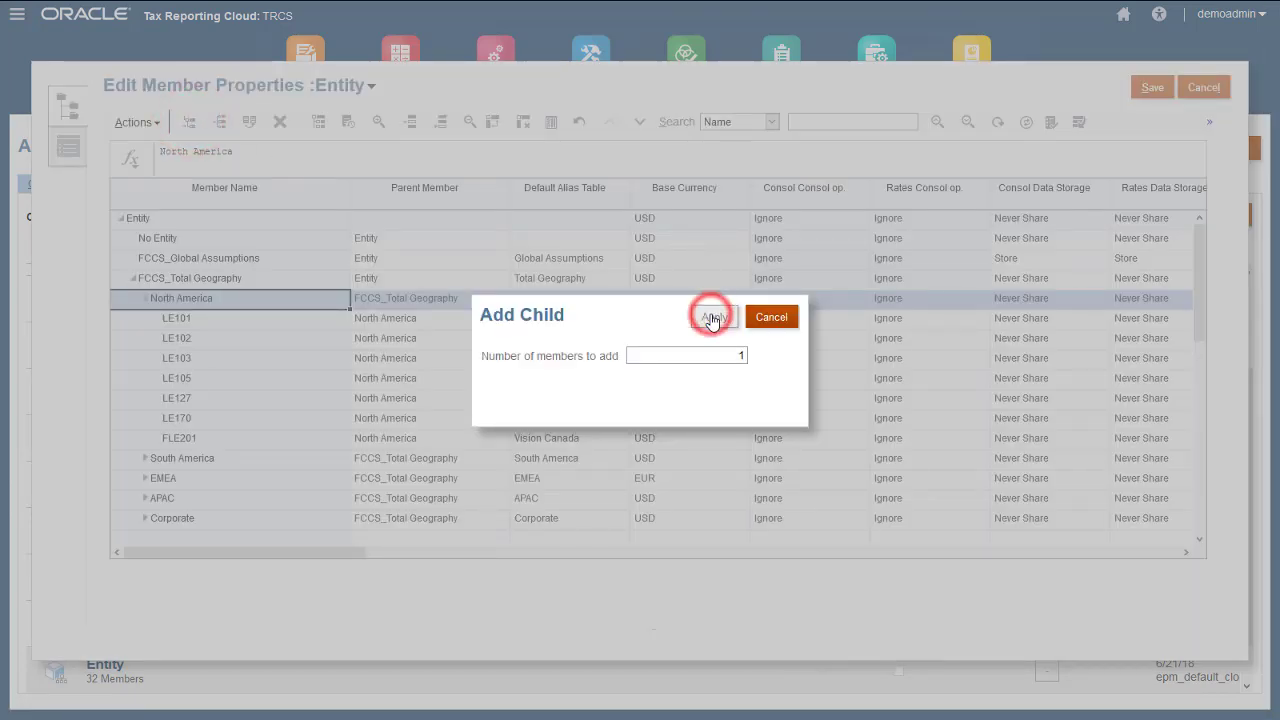
# Step: Name the new entity CLE301 with alias Canadian Entity and base currency CAD
pyautogui.write('CLE301')
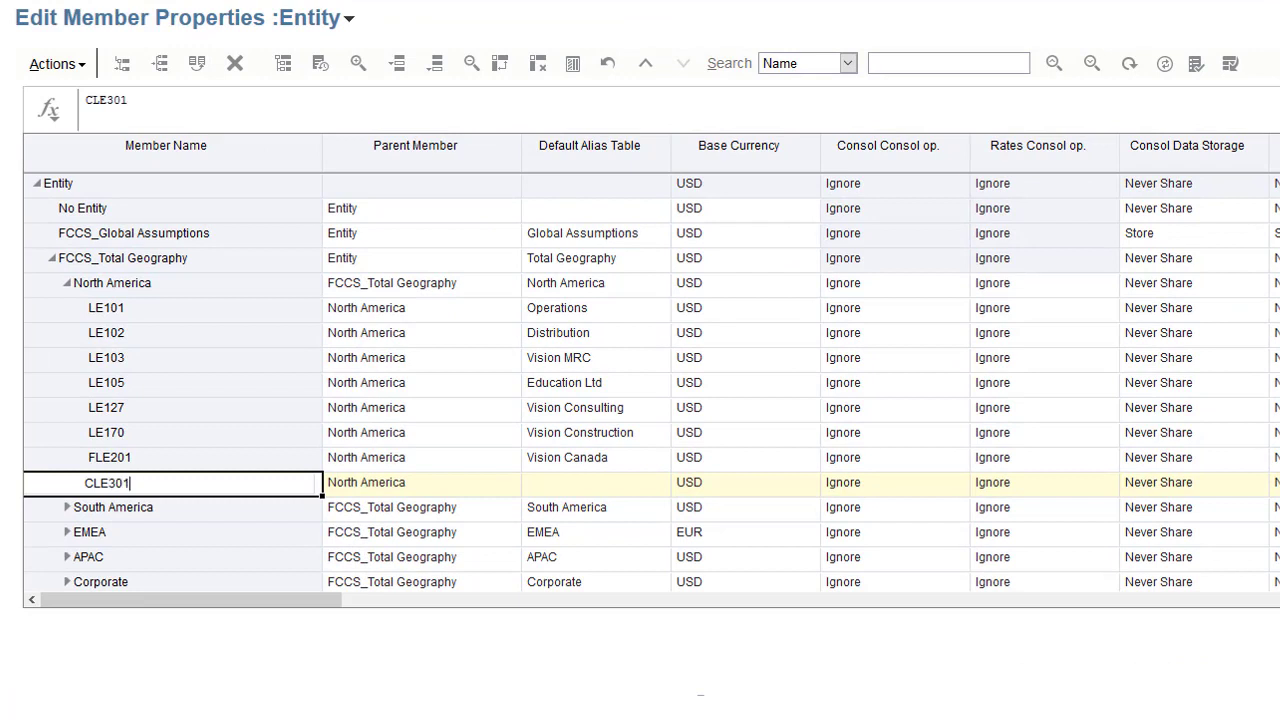
pyautogui.click(540, 483)
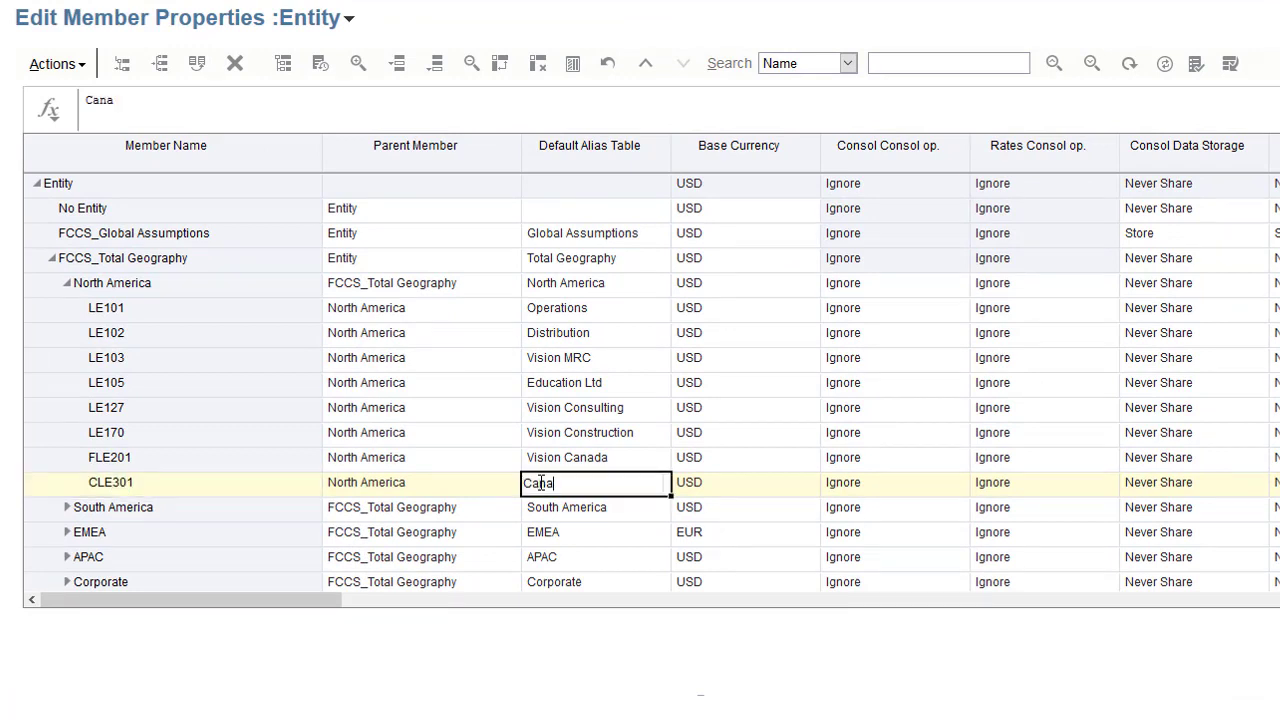
pyautogui.write('dian Entity')
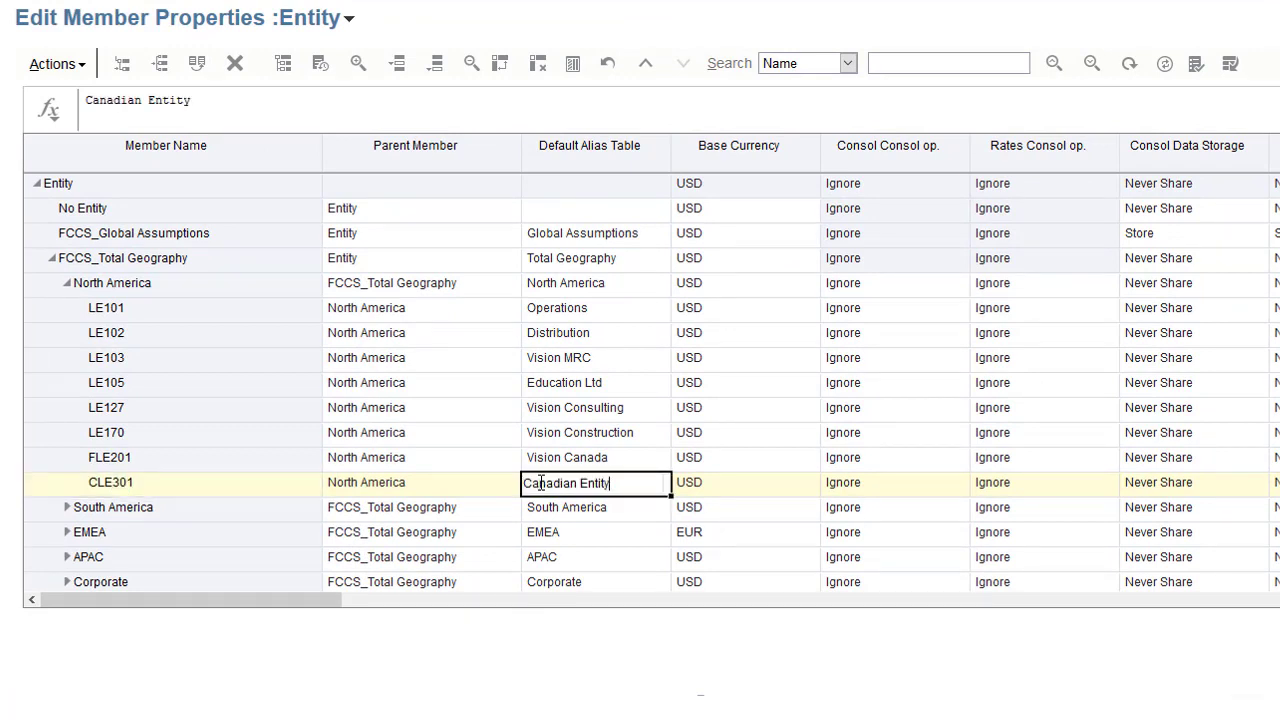
pyautogui.click(746, 490)
pyautogui.click(804, 486)
pyautogui.scroll(-3, 800, 560)
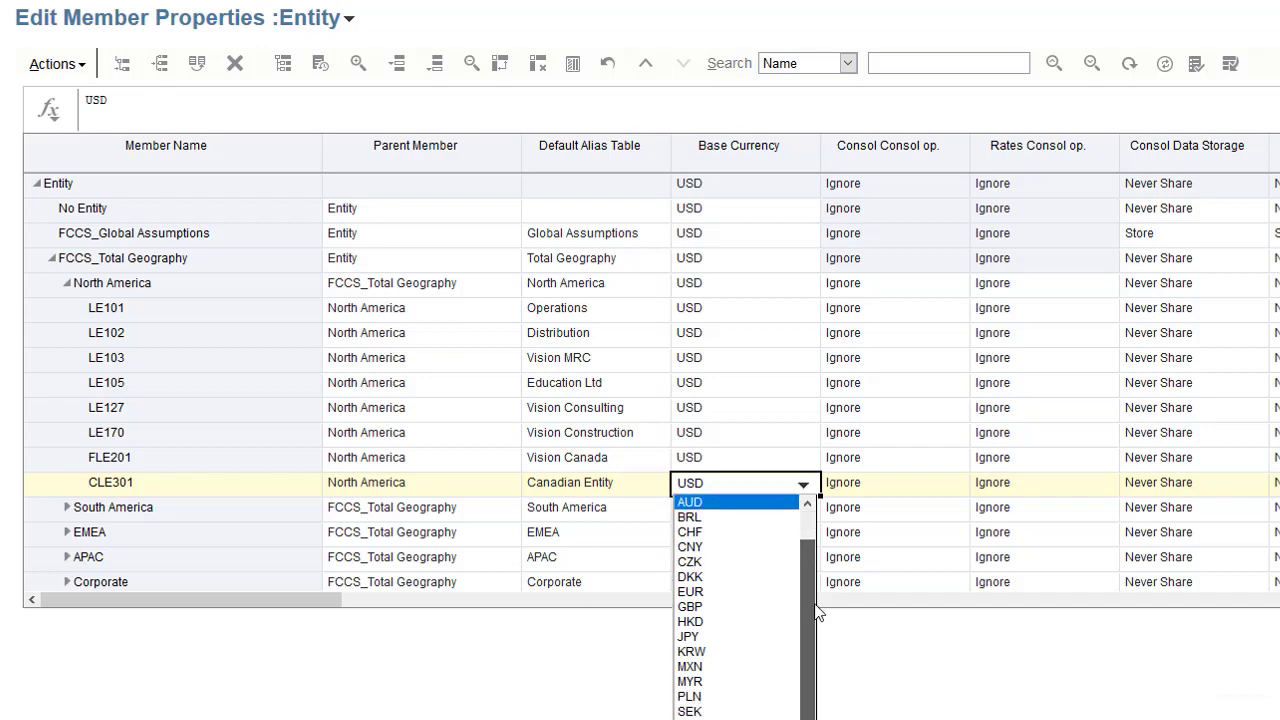
pyautogui.click(746, 670)
pyautogui.moveTo(293, 597); pyautogui.dragTo(514, 634)
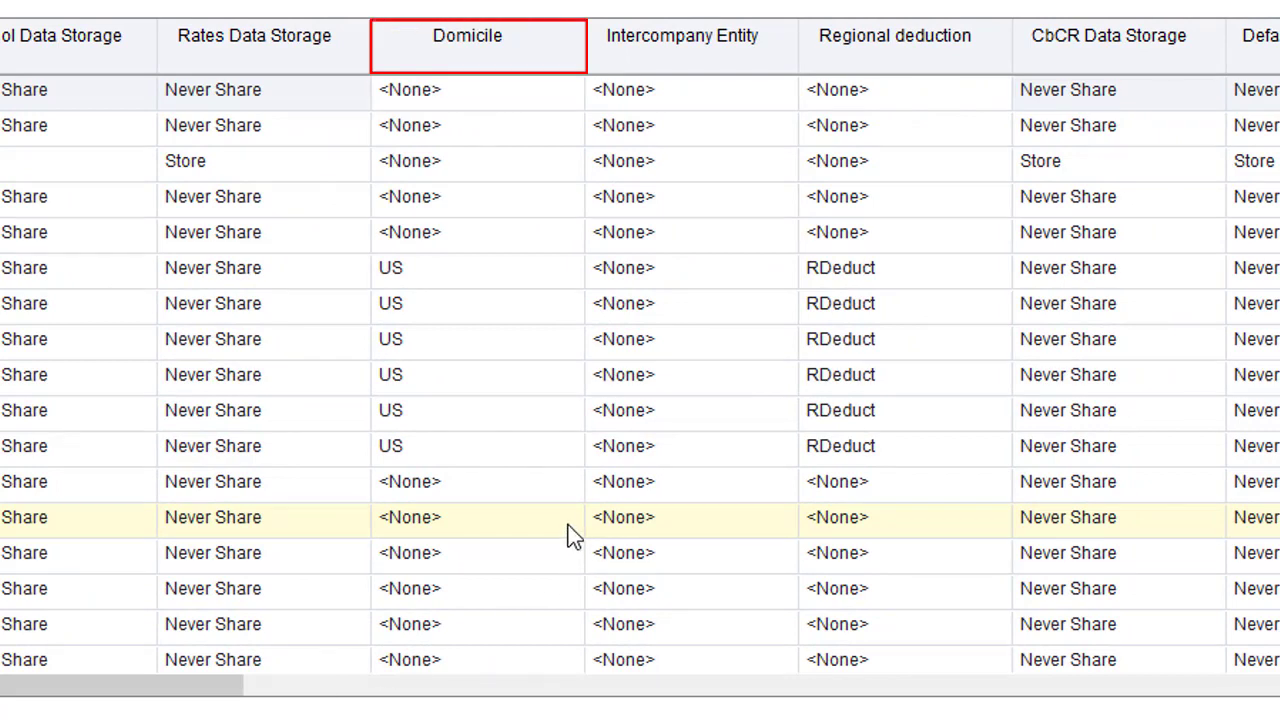
# Step: Set CLE301's Domicile to CA
pyautogui.click(567, 526)
pyautogui.click(566, 524)
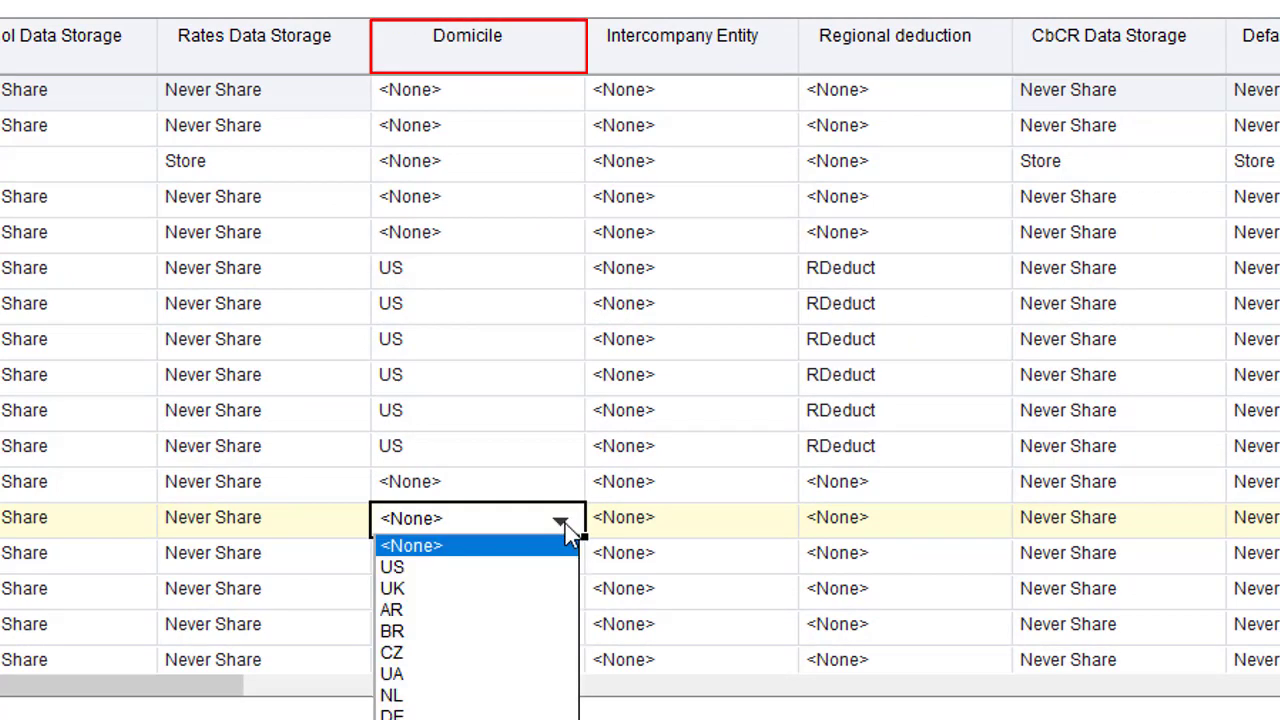
pyautogui.write('CA')
pyautogui.press('Return')
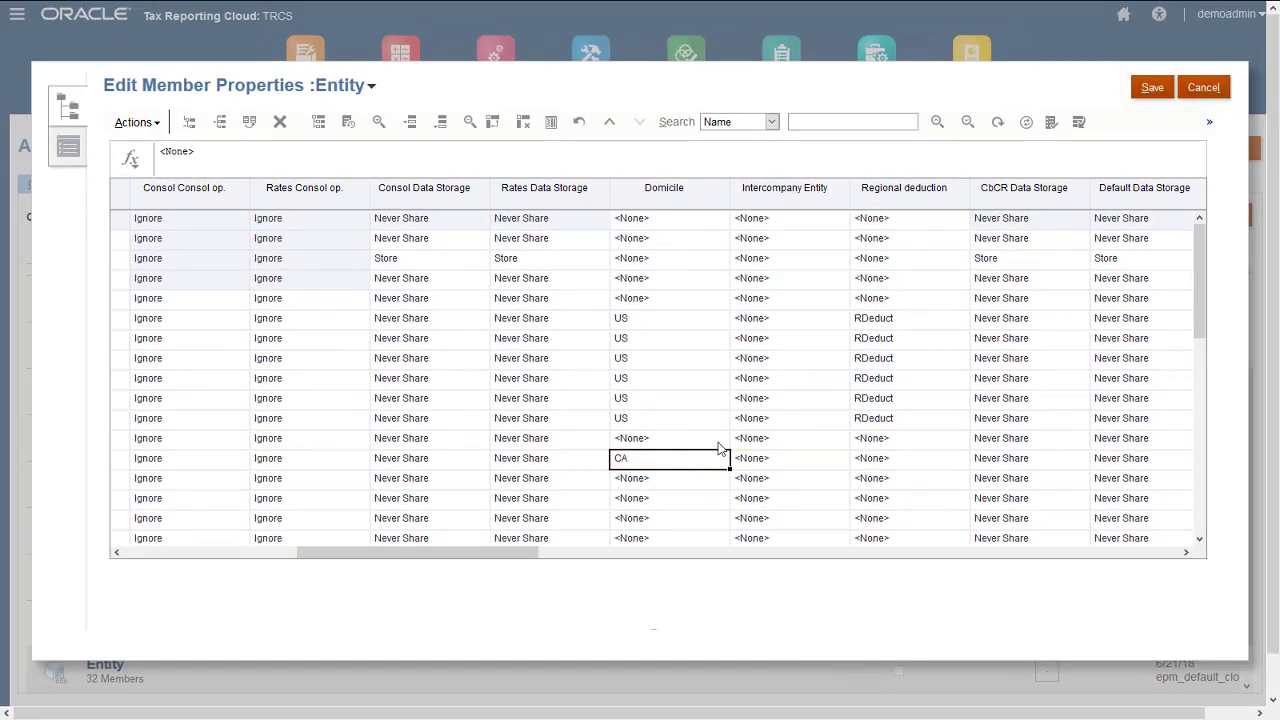
# Step: Close the member editor and launch a new Refresh Database job, confirming the warning
pyautogui.click(1206, 88)
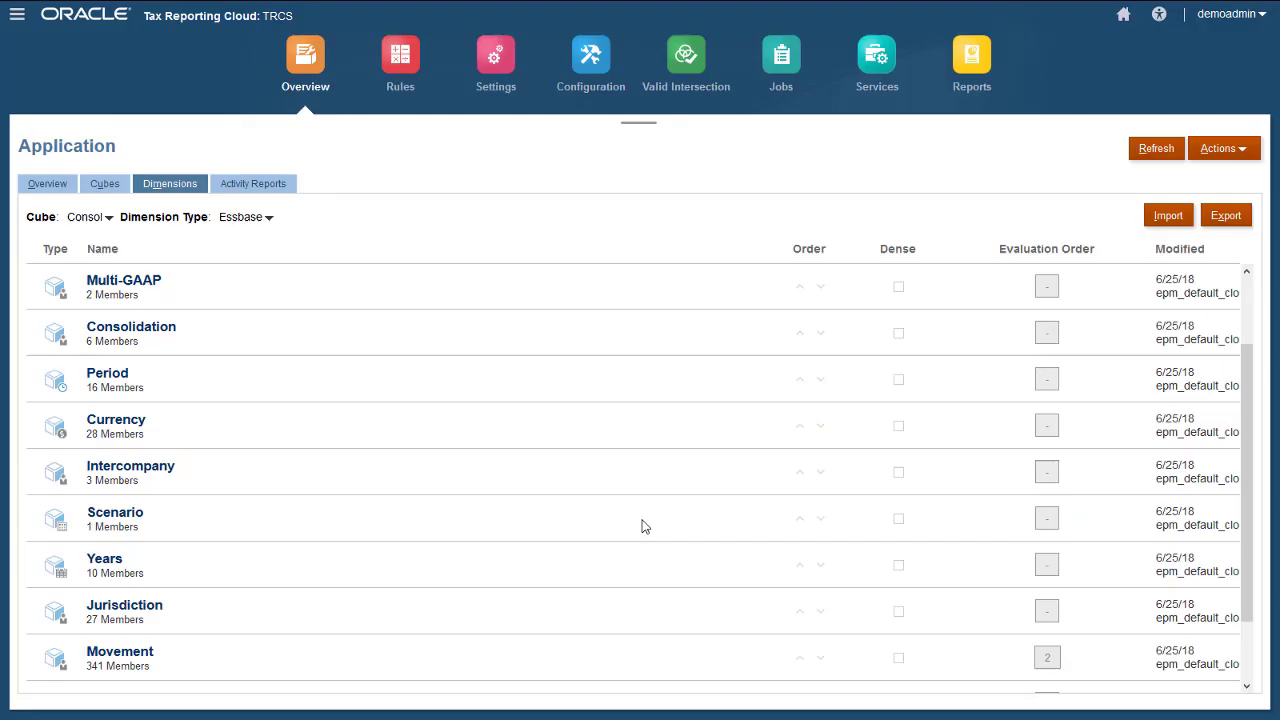
pyautogui.click(1222, 148)
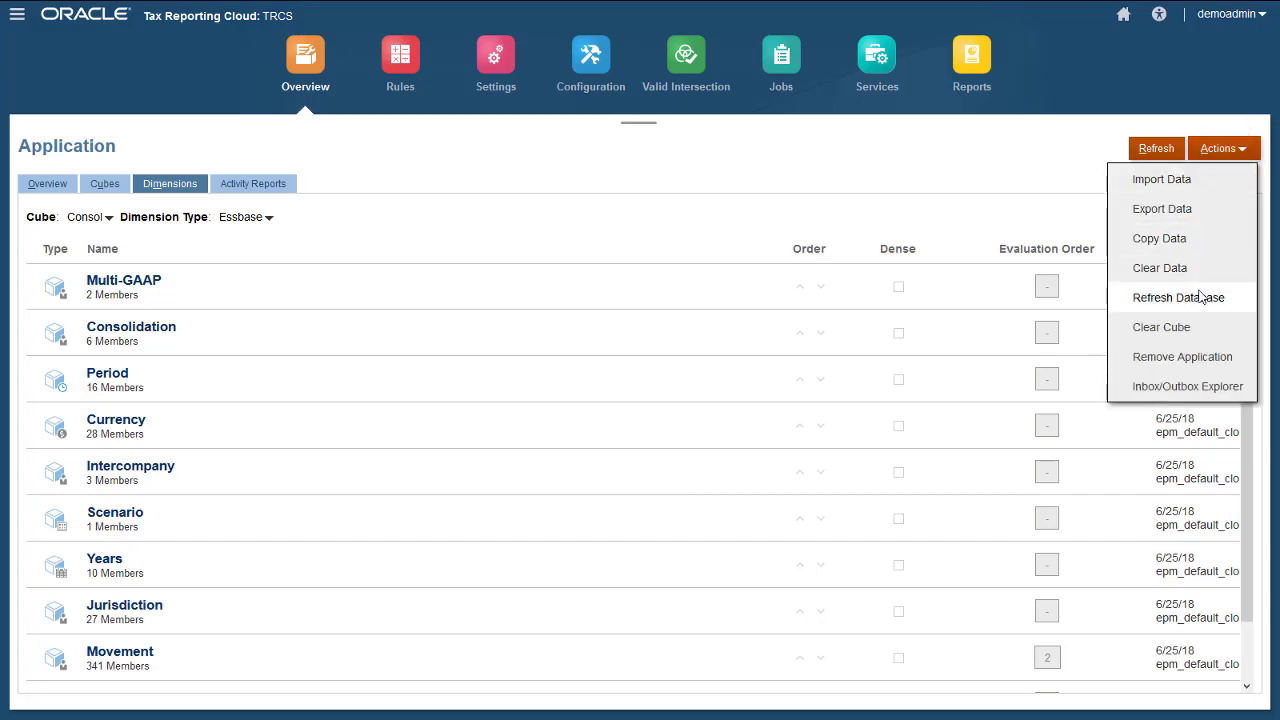
pyautogui.click(1140, 297)
pyautogui.click(877, 83)
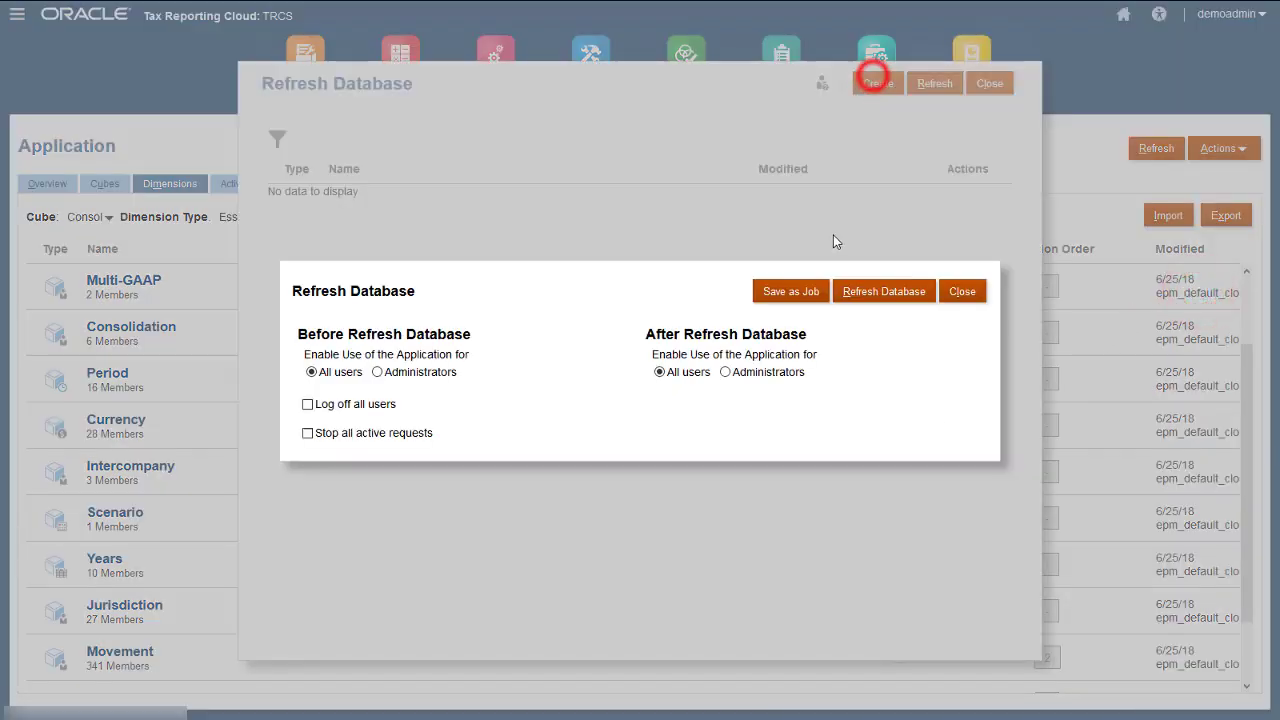
pyautogui.click(869, 292)
pyautogui.click(666, 419)
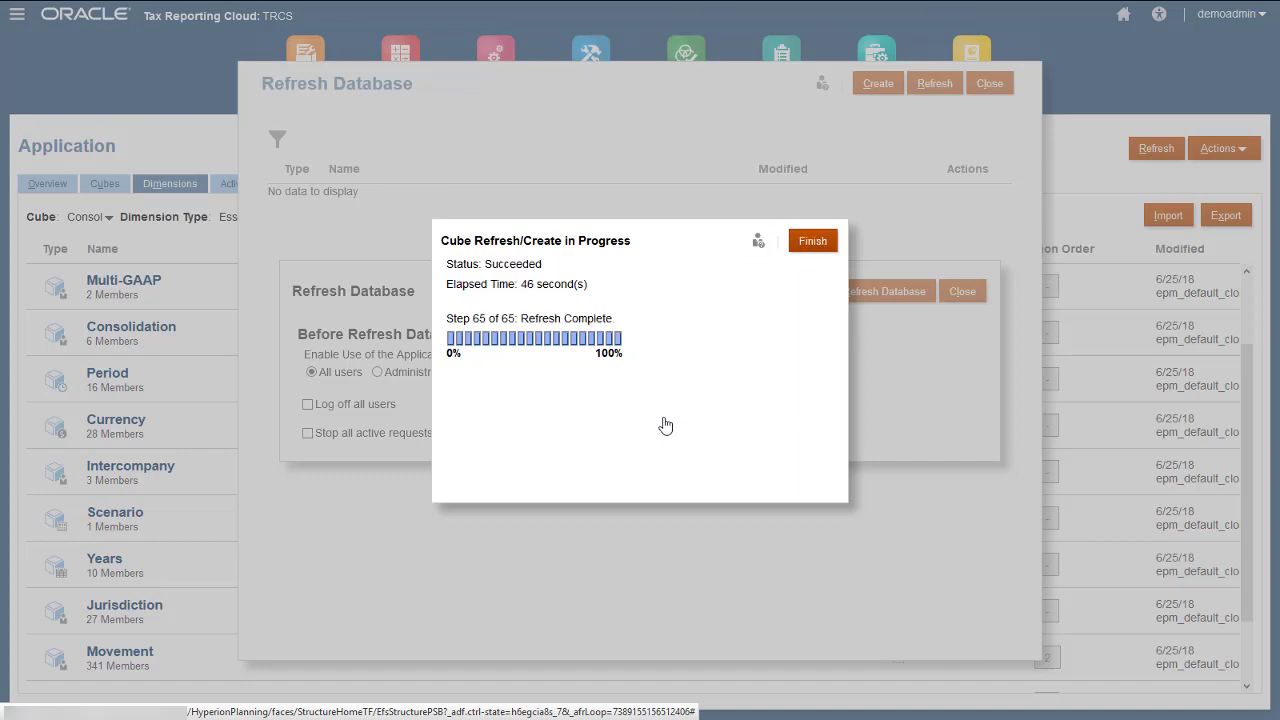
# Step: Dismiss the completed refresh progress and close the Refresh Database windows
pyautogui.click(810, 241)
pyautogui.click(964, 290)
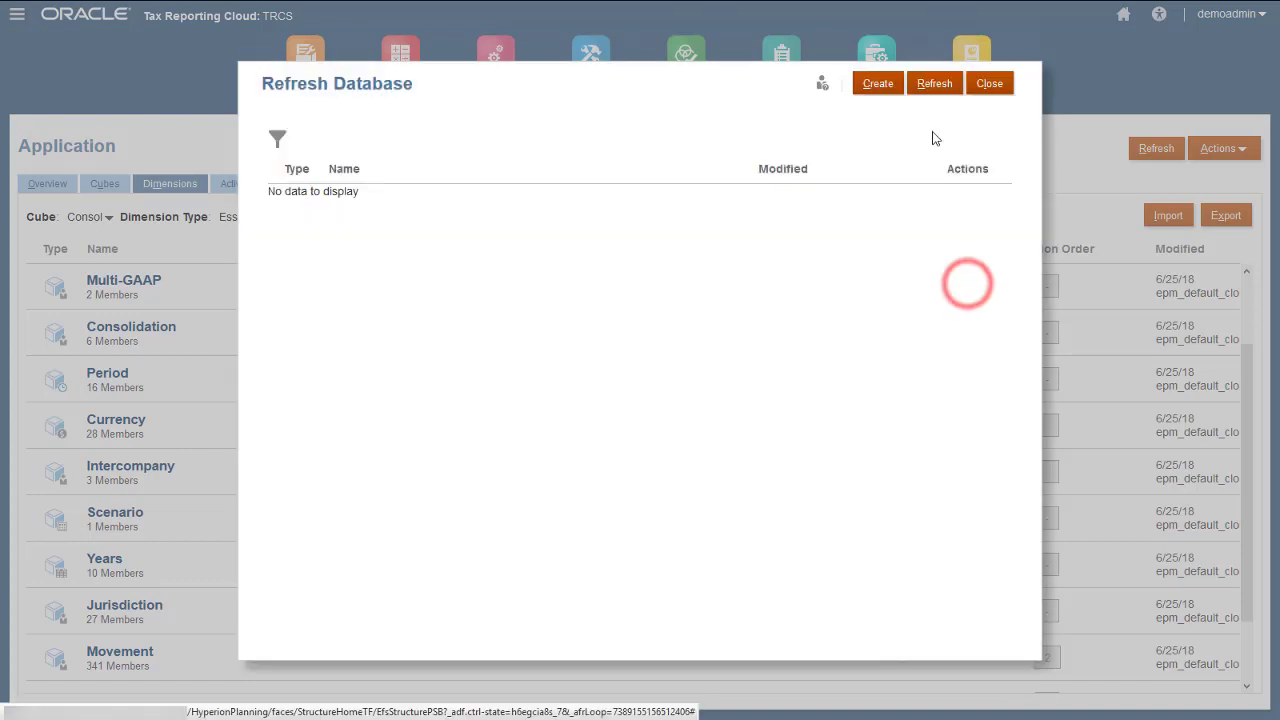
pyautogui.click(988, 84)
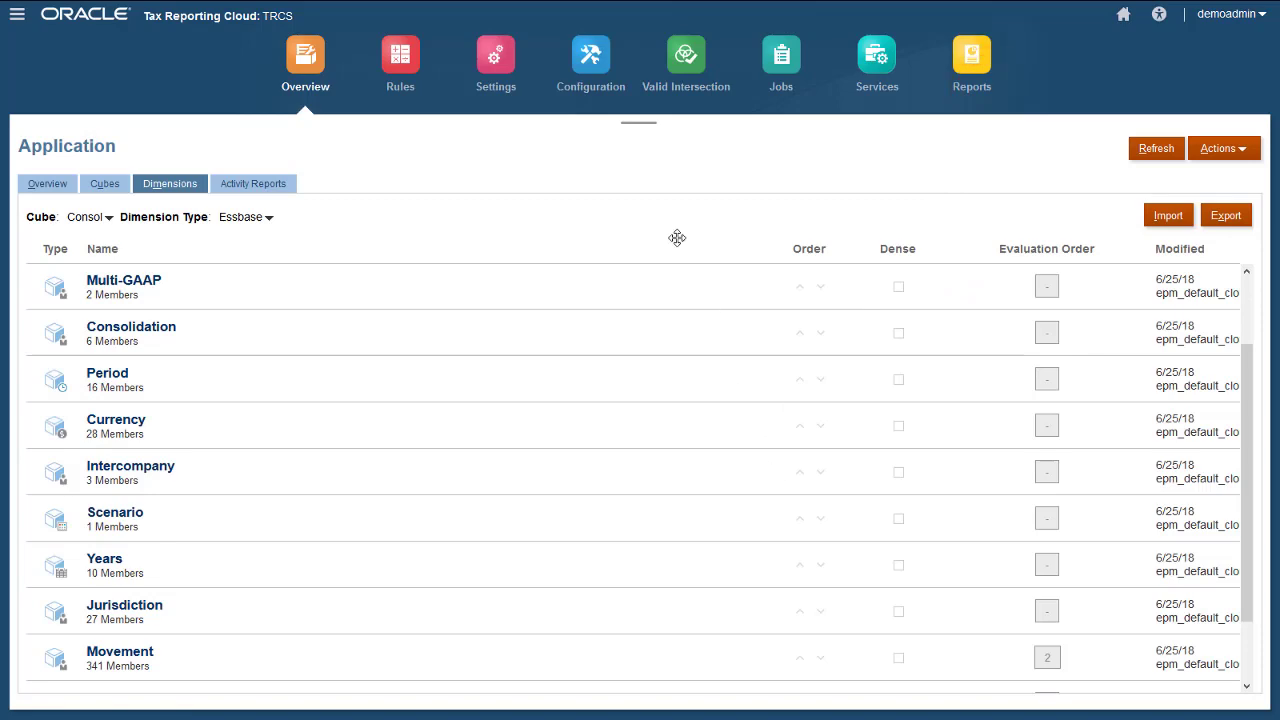
# Step: From Configuration > Exchange Rates, run Compute Rates for Actual, FY18, P12, then return home
pyautogui.click(589, 60)
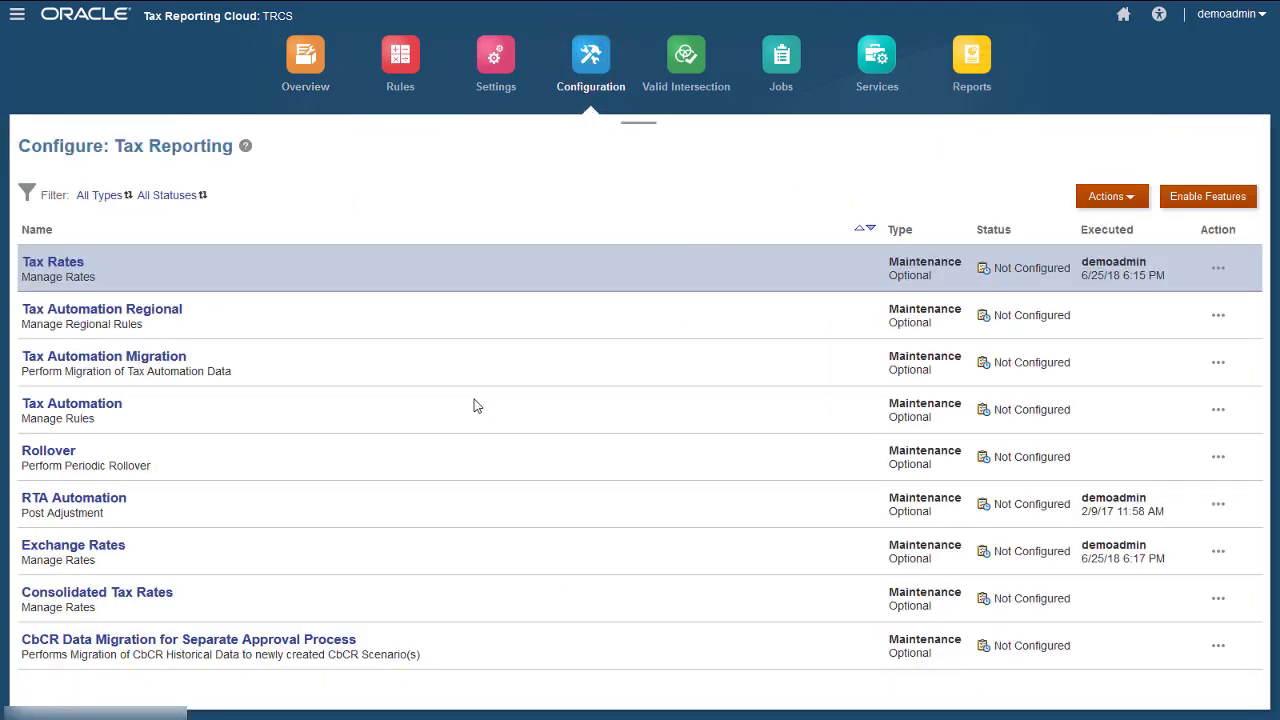
pyautogui.click(74, 550)
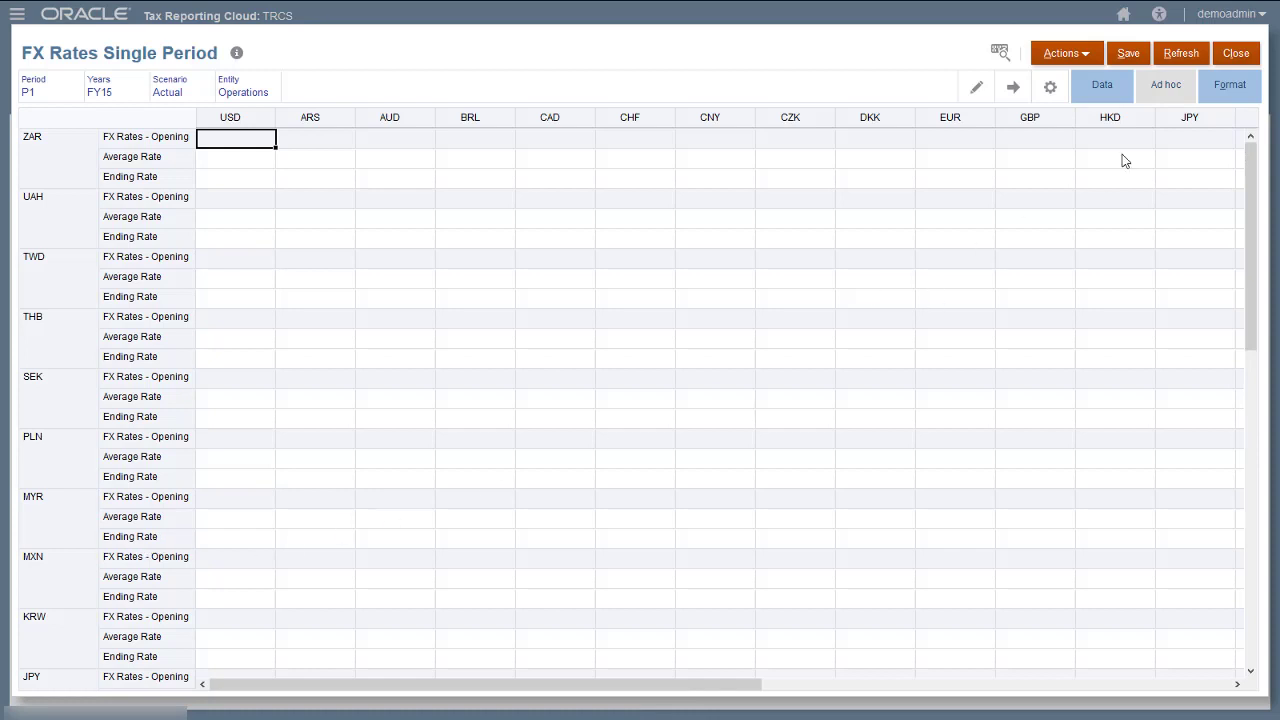
pyautogui.click(1087, 56)
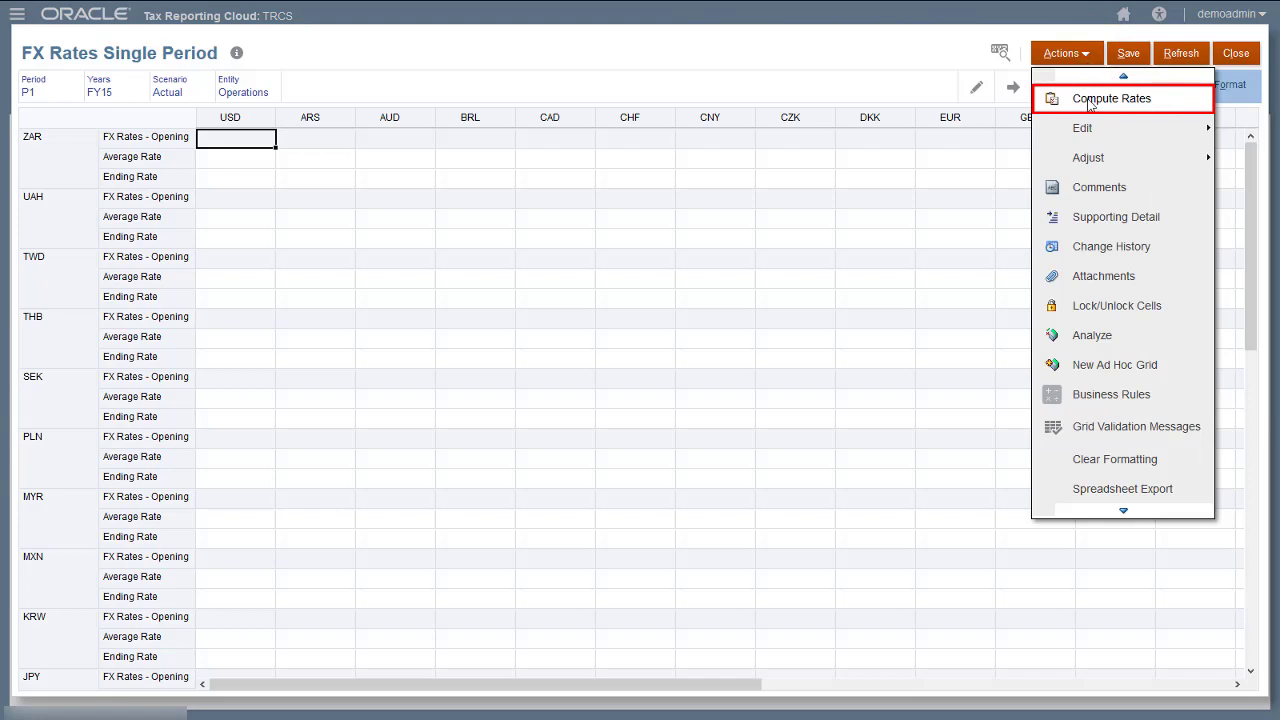
pyautogui.click(1090, 100)
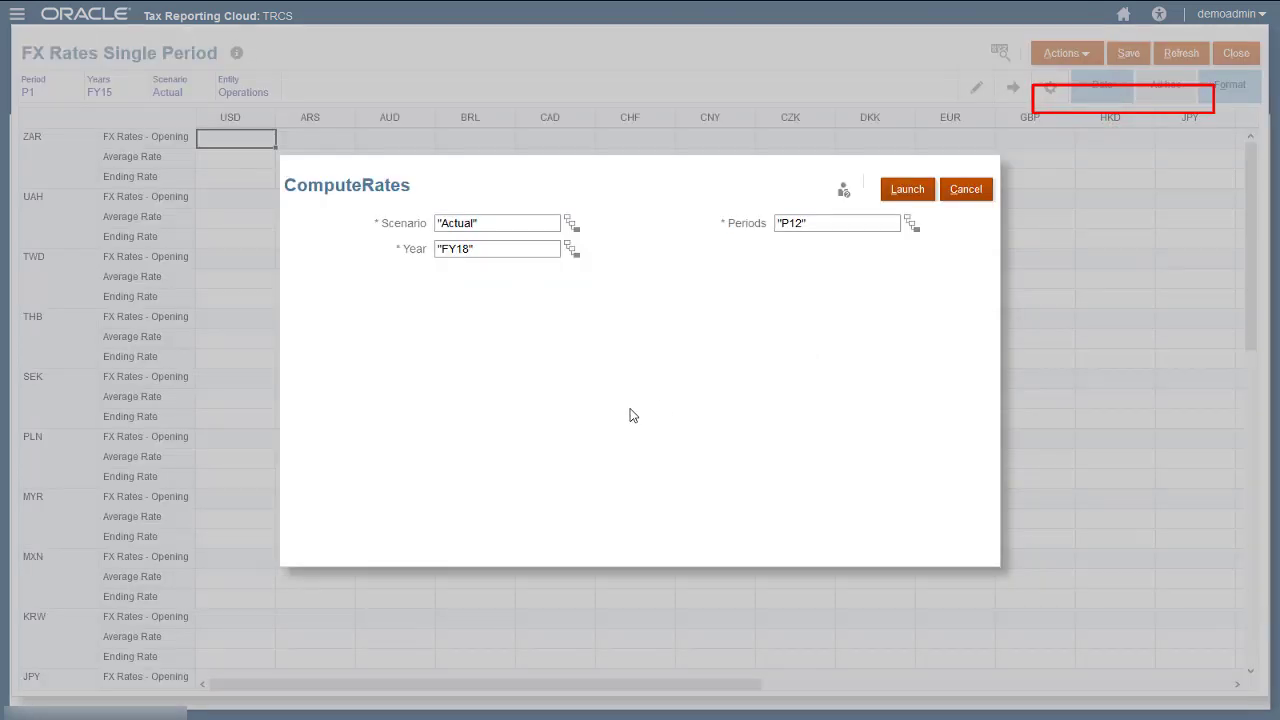
pyautogui.click(906, 190)
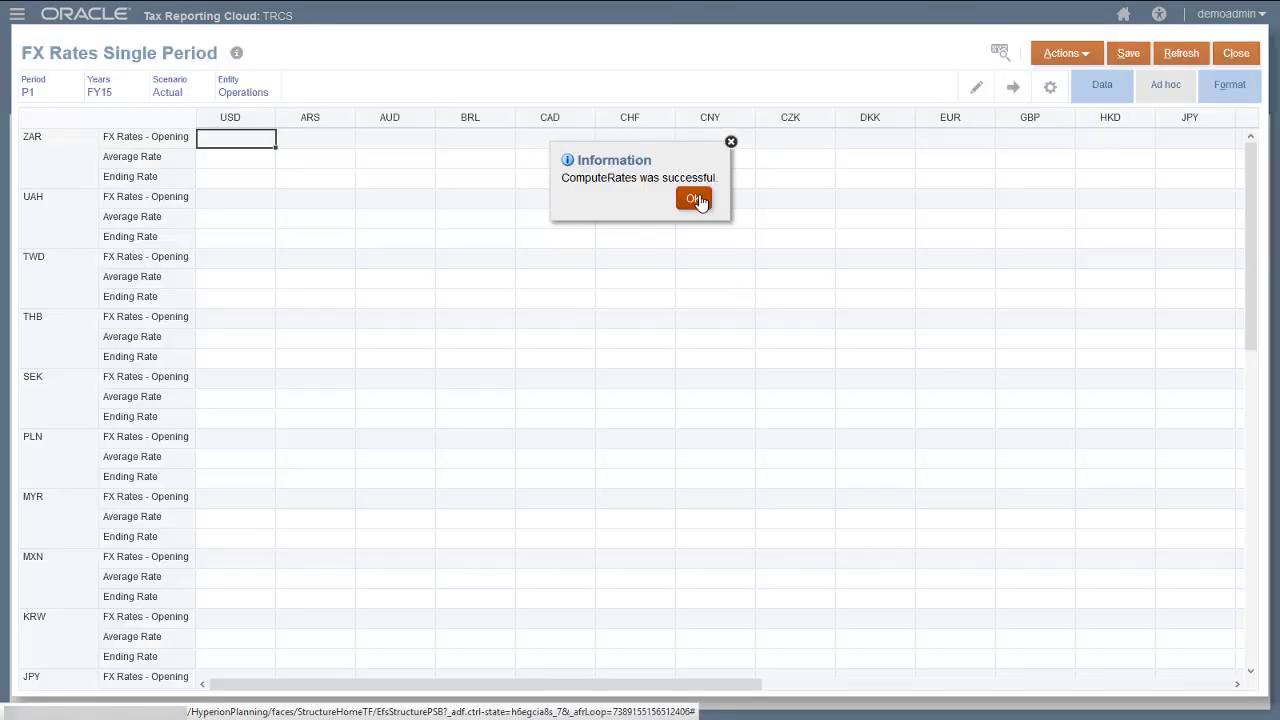
pyautogui.click(697, 200)
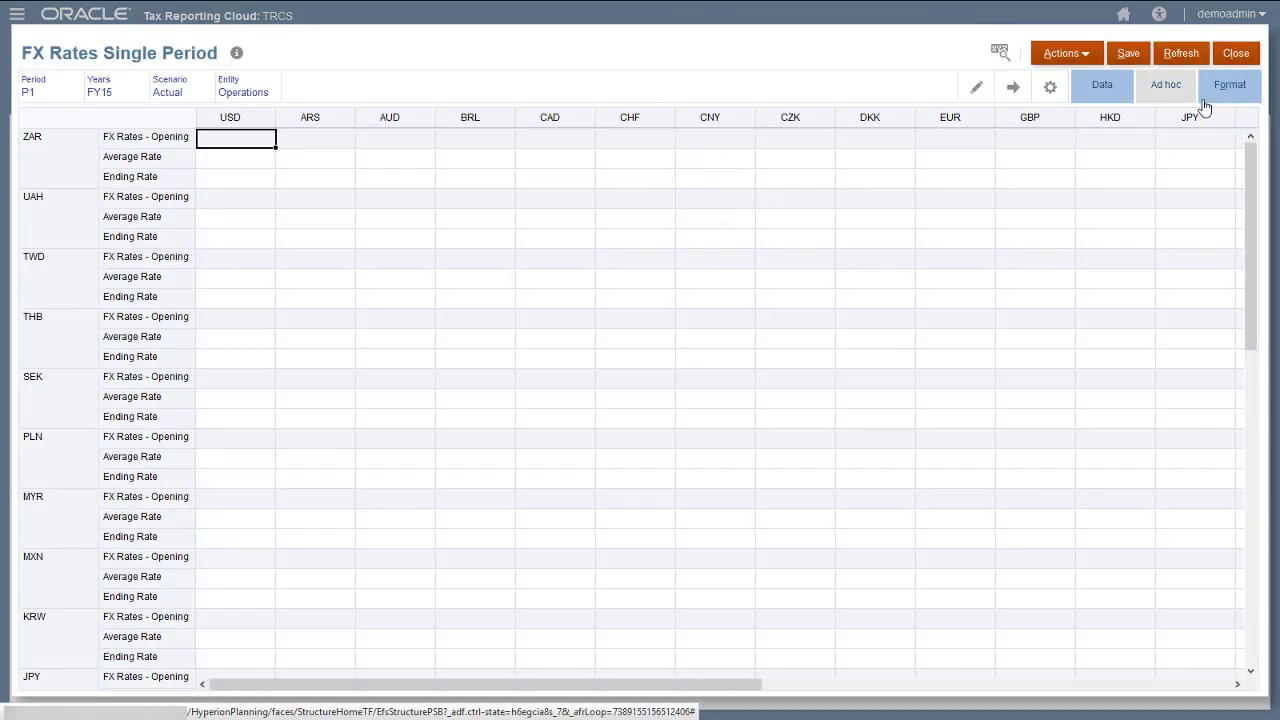
pyautogui.click(1230, 55)
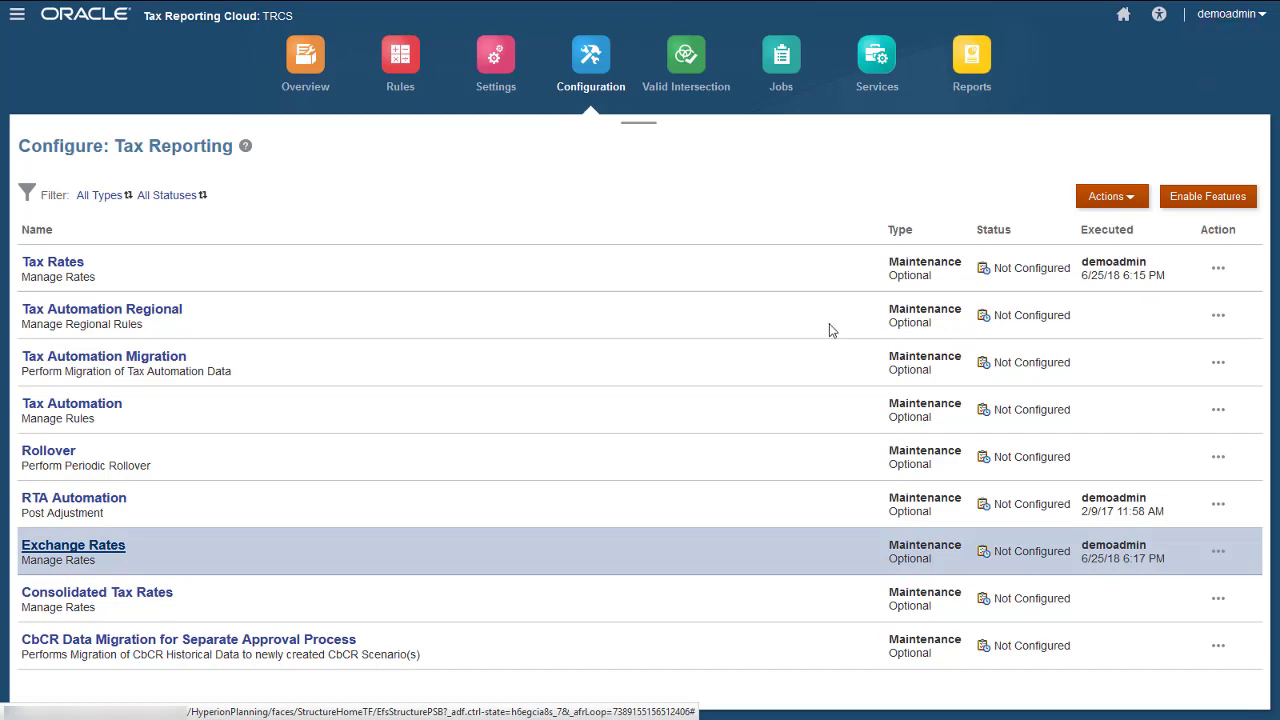
pyautogui.click(1123, 14)
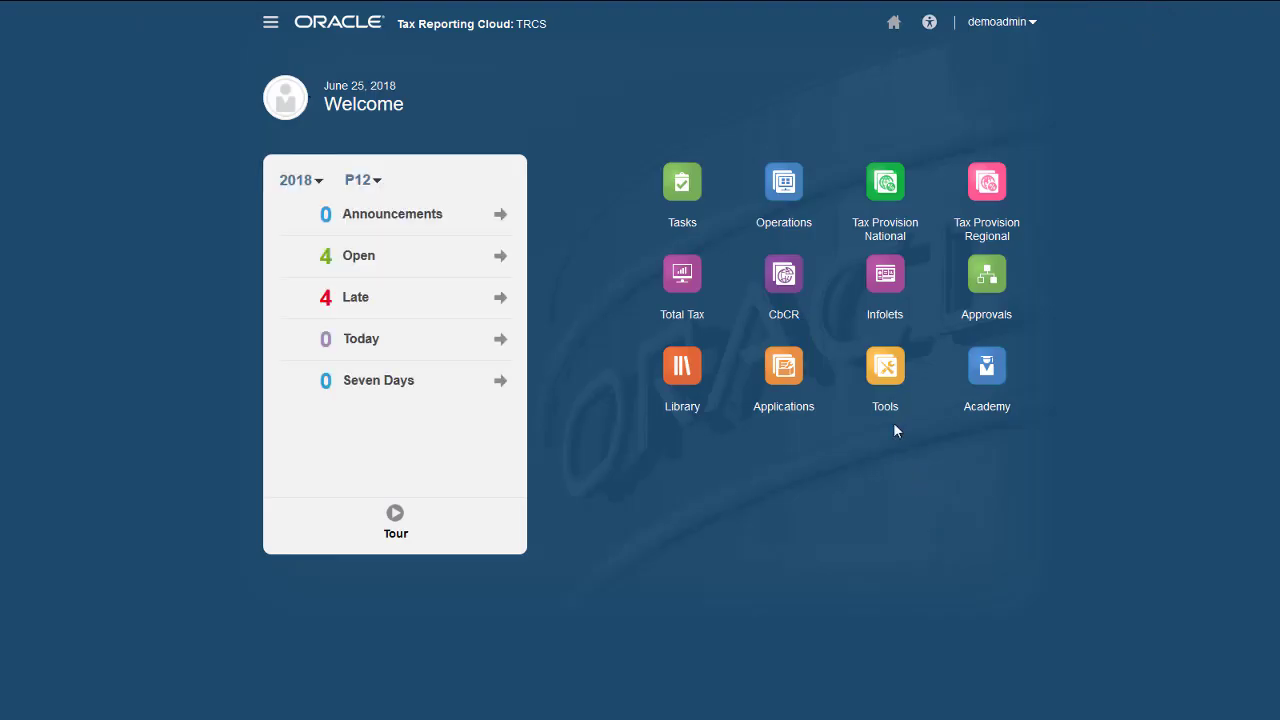
# Step: Open the Tax Provision National Data Status view to check Canadian Entity under North America
pyautogui.click(883, 183)
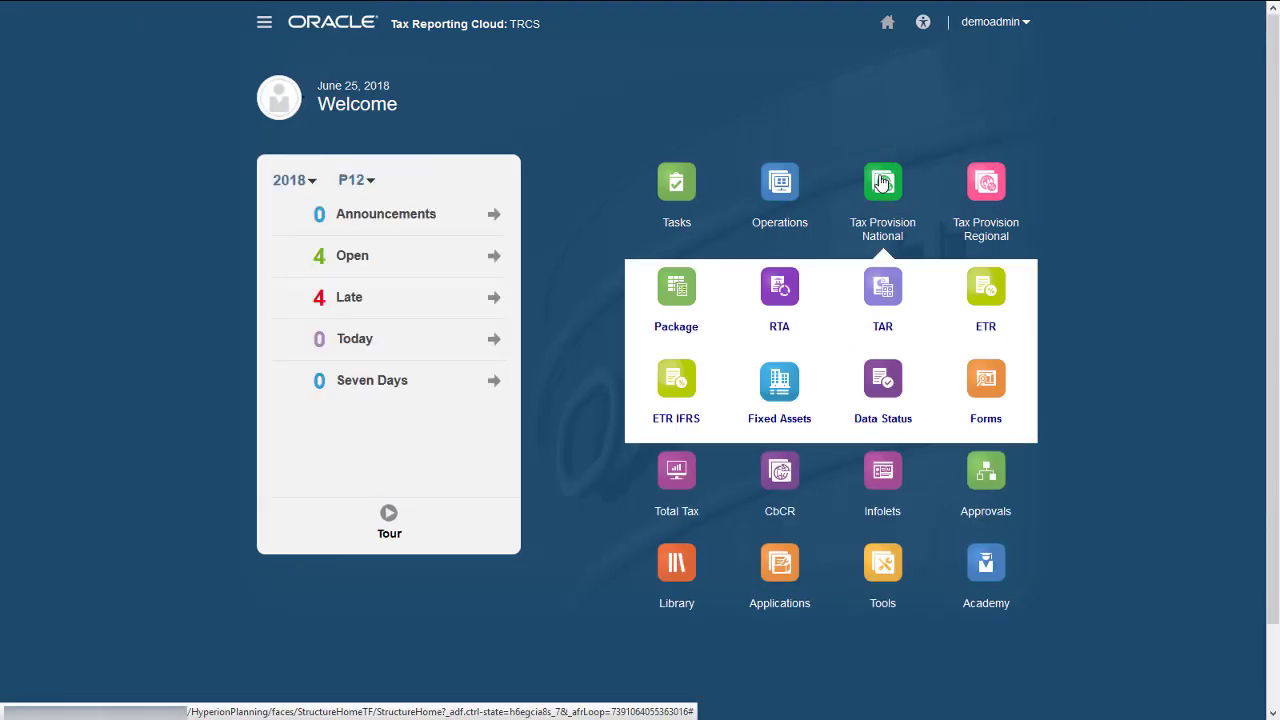
pyautogui.click(893, 384)
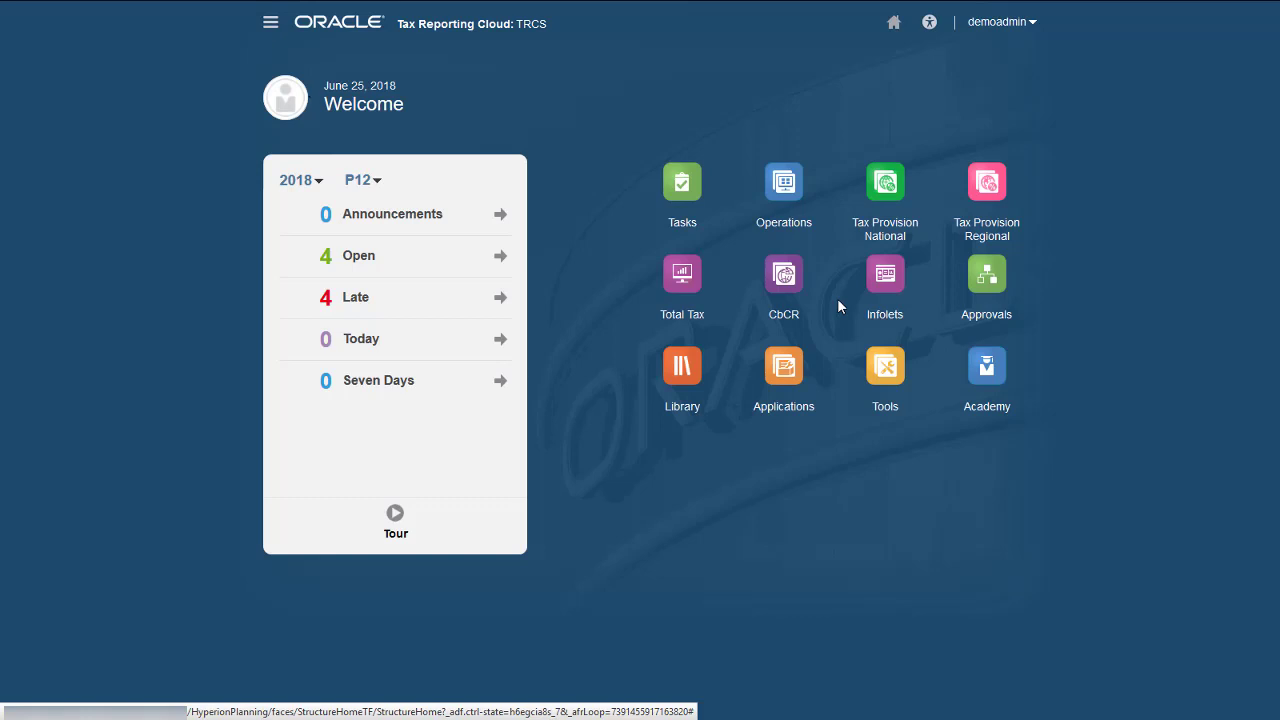
pyautogui.click(789, 370)
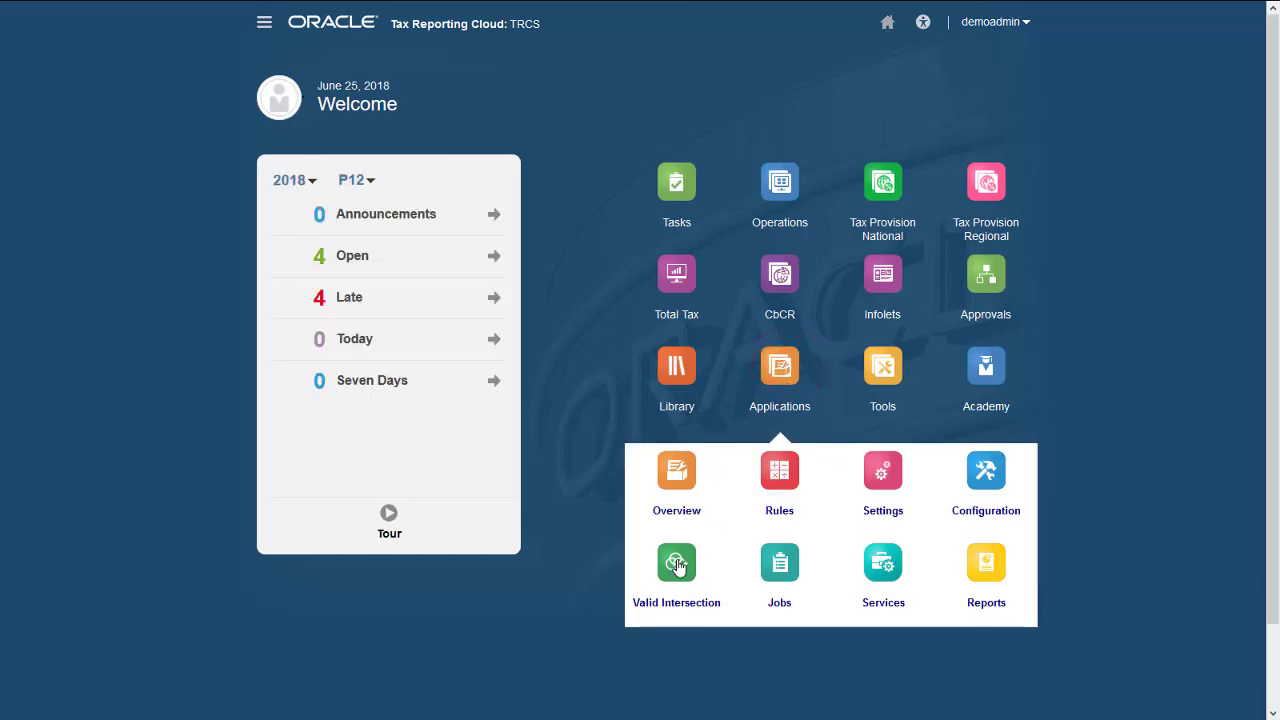
pyautogui.click(648, 571)
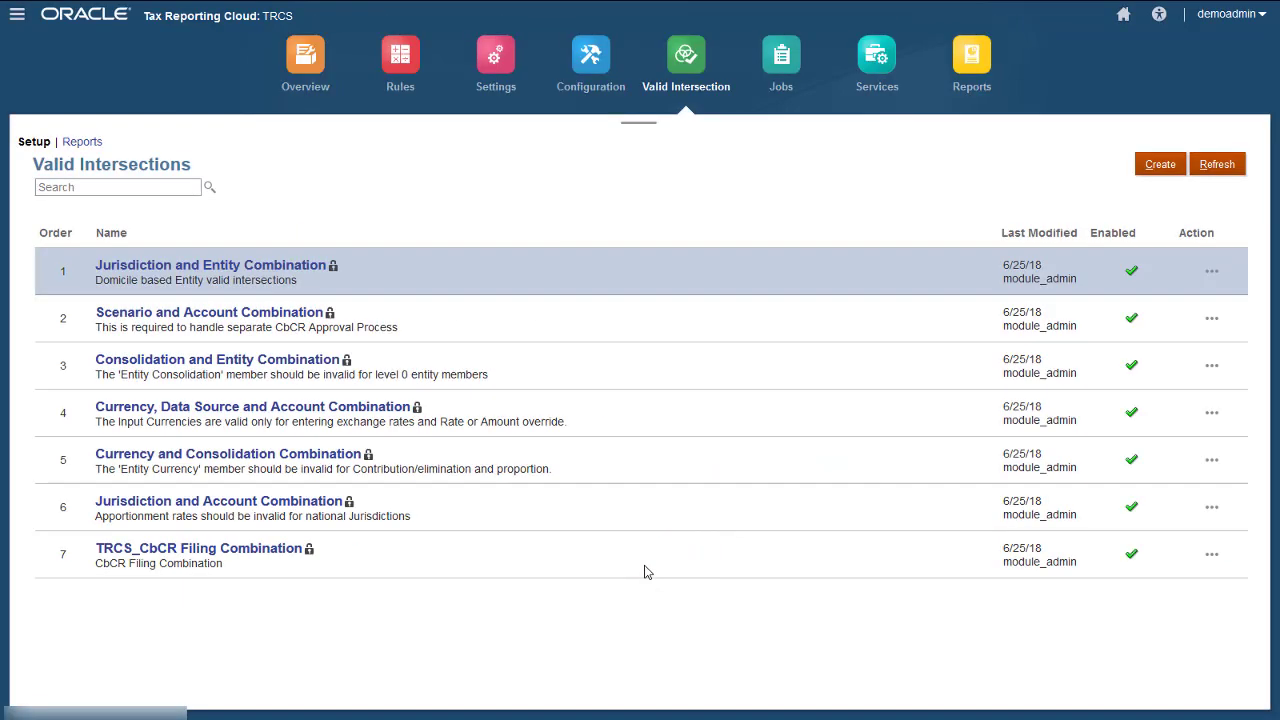
pyautogui.click(257, 265)
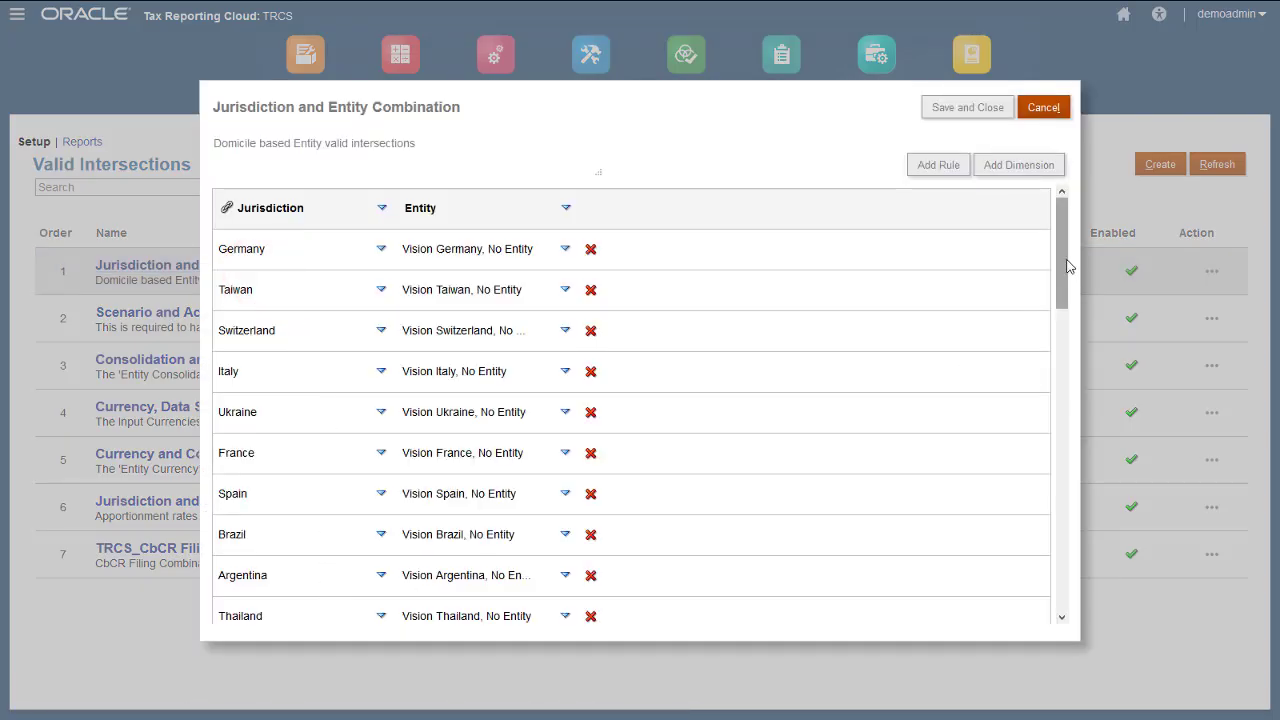
pyautogui.moveTo(1064, 270); pyautogui.dragTo(1064, 408)
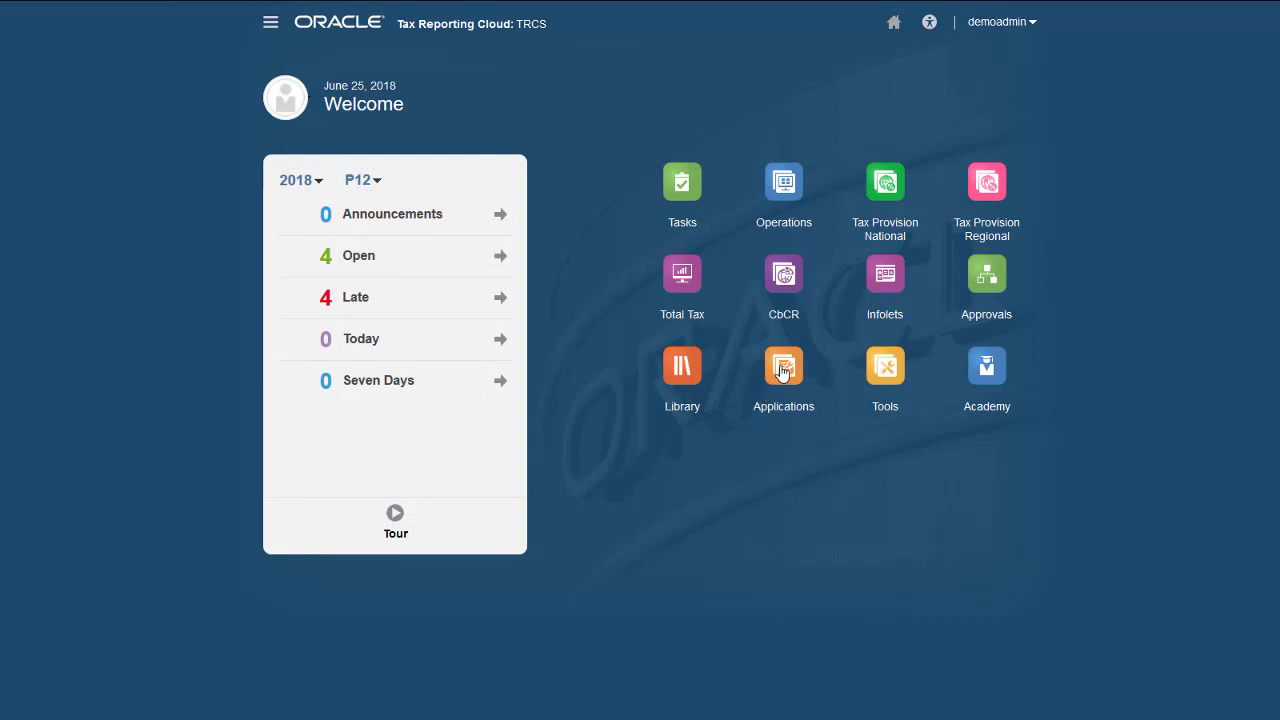
# Step: From the application overview's Dimensions tab, create a new metadata export
pyautogui.click(760, 408)
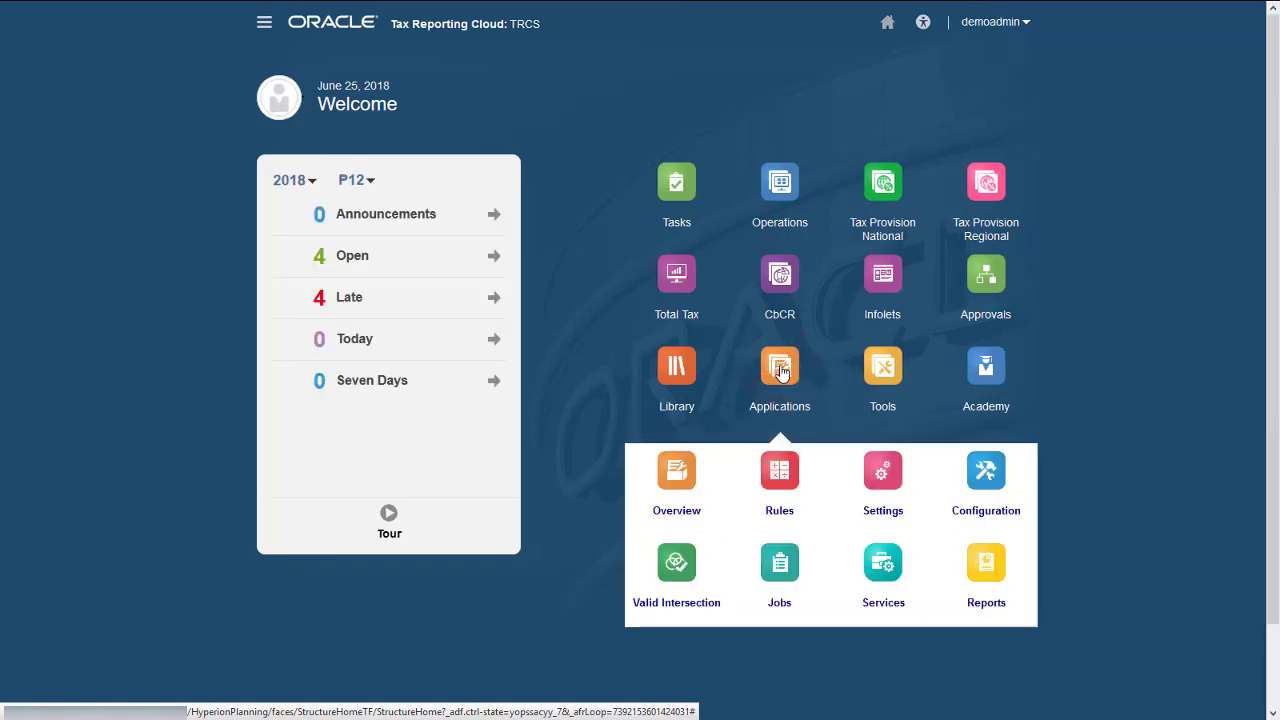
pyautogui.click(676, 472)
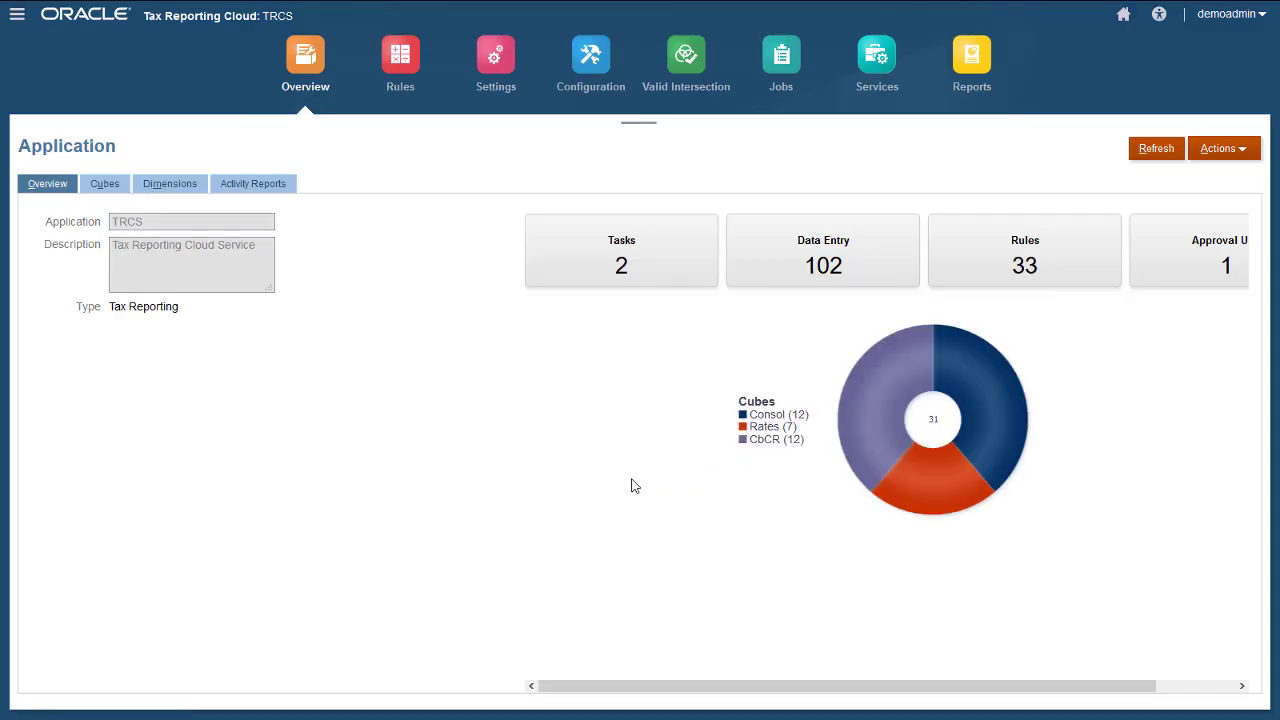
pyautogui.click(166, 187)
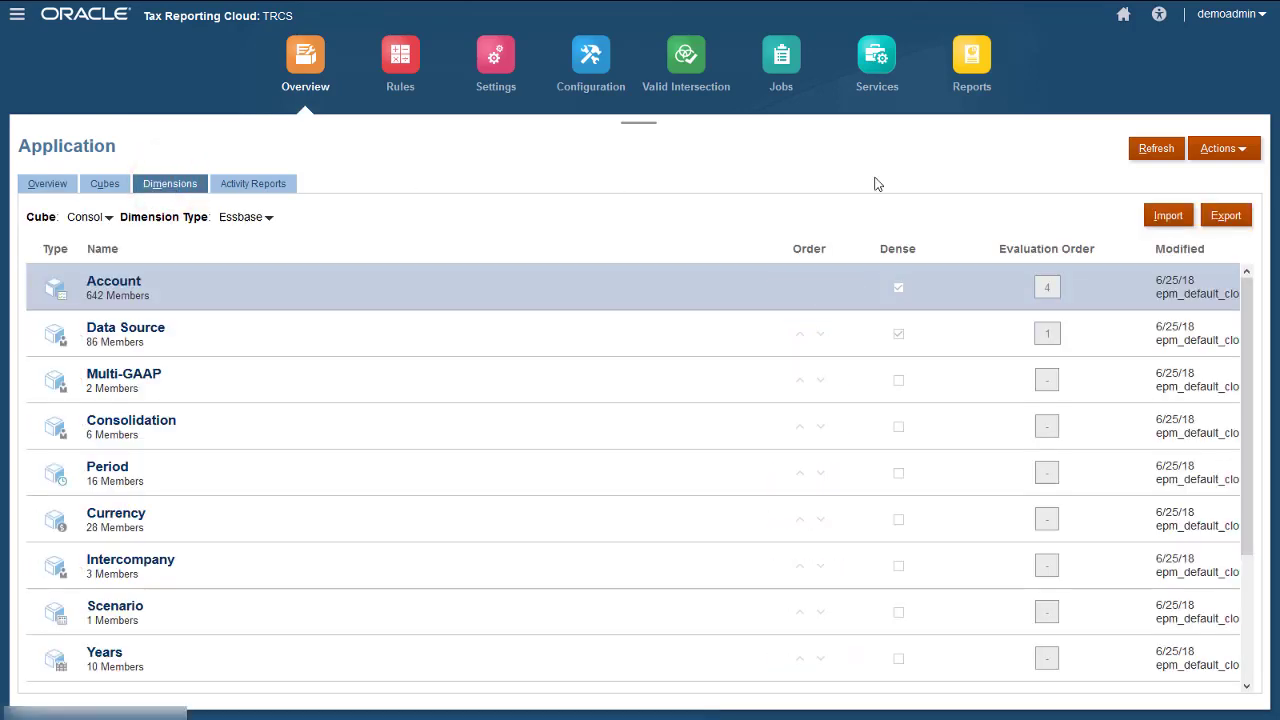
pyautogui.click(1232, 215)
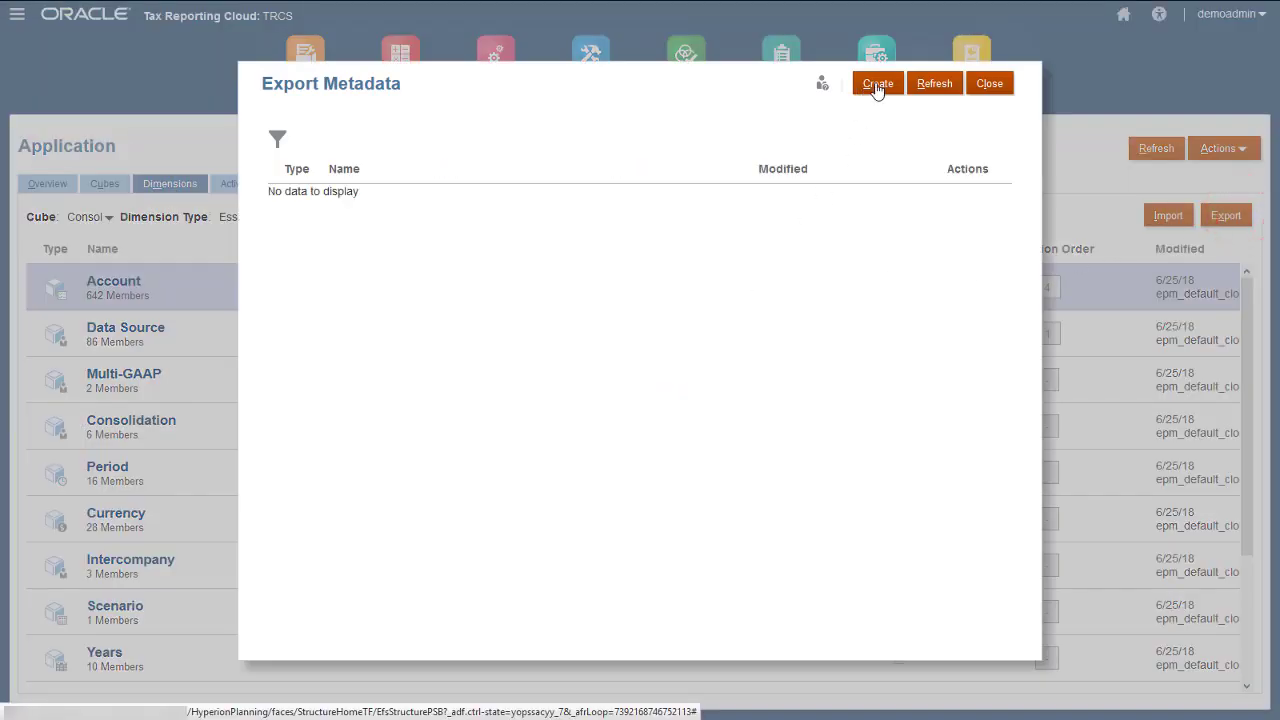
pyautogui.click(878, 84)
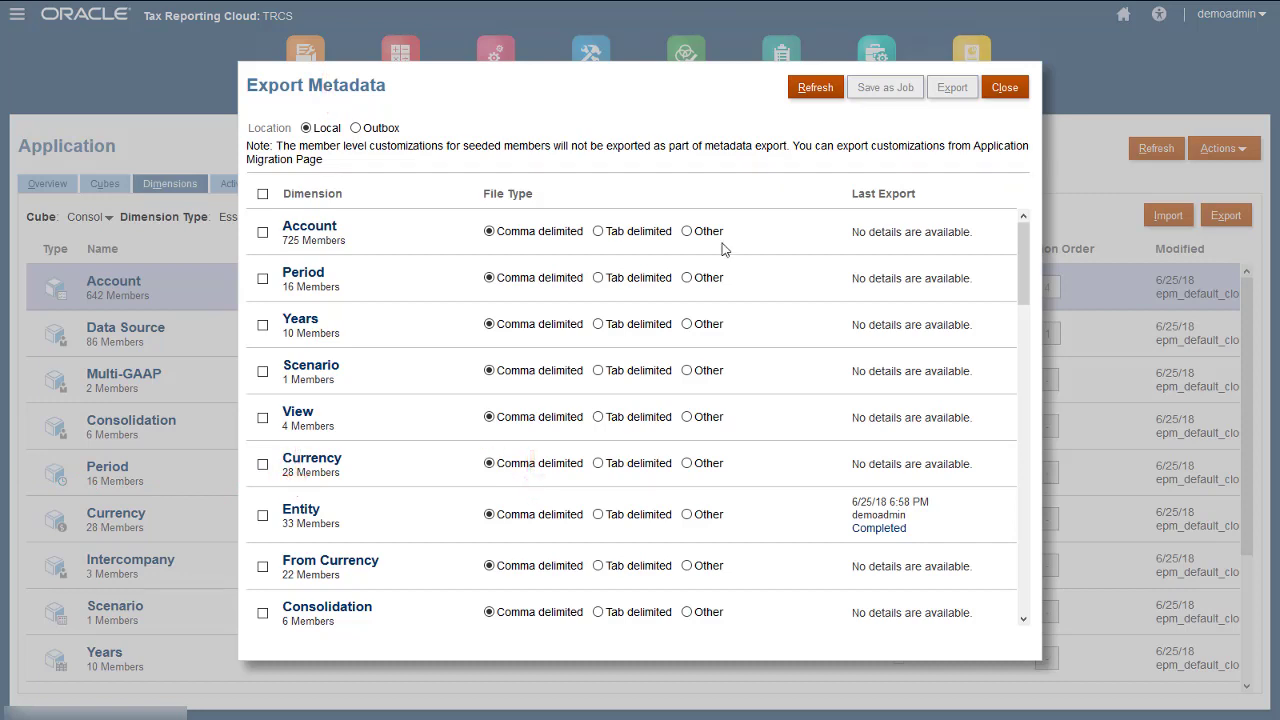
# Step: Export the Entity dimension, save the zip to AppImportExport, and close the export windows
pyautogui.click(262, 515)
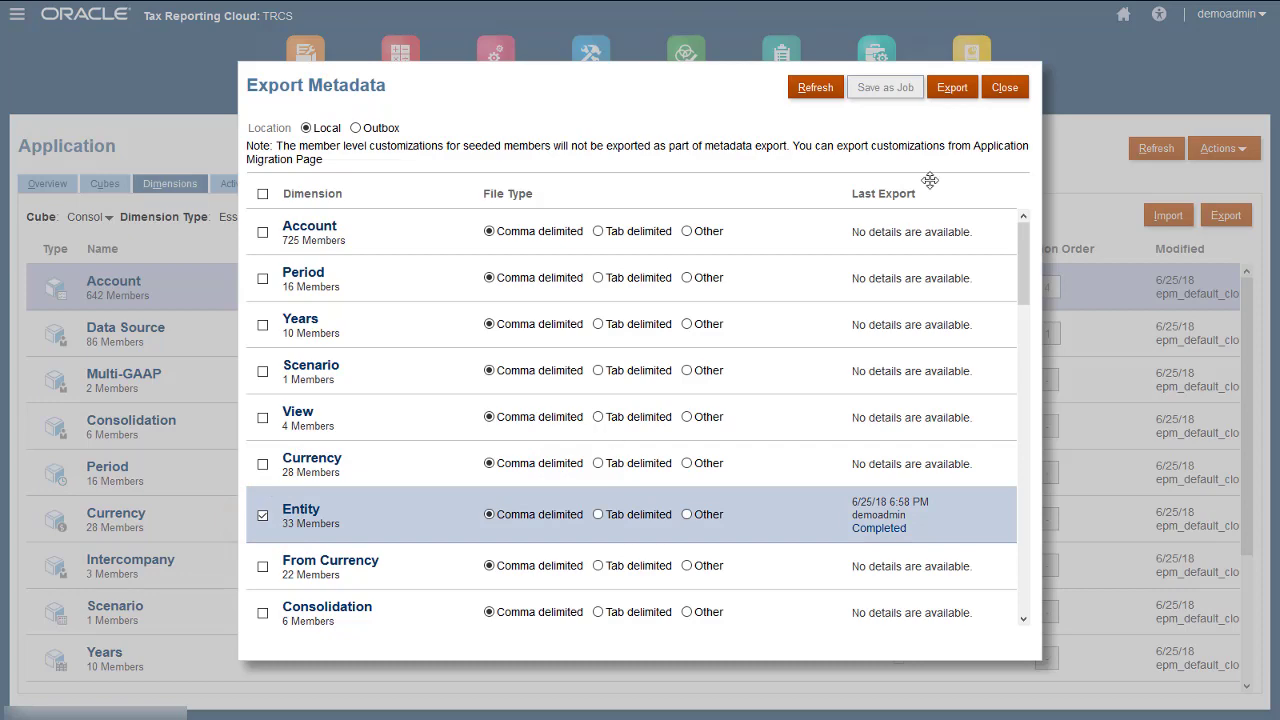
pyautogui.click(950, 88)
pyautogui.click(504, 452)
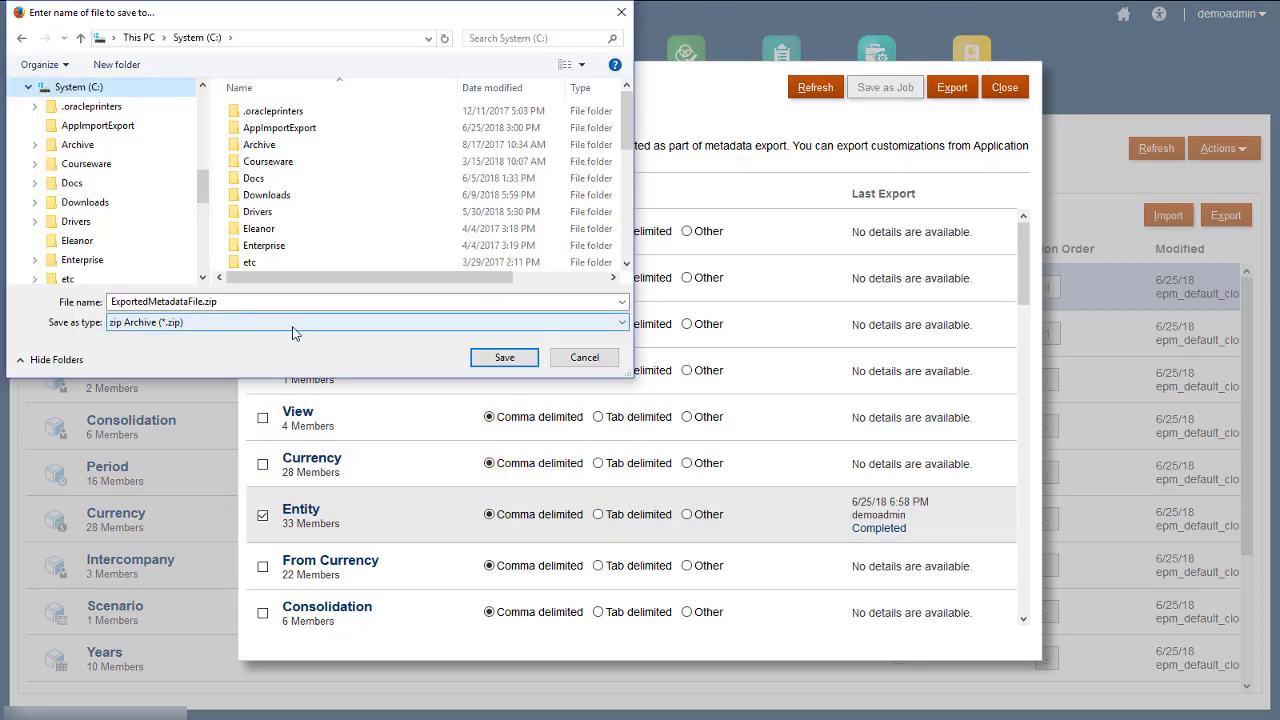
pyautogui.click(143, 128)
pyautogui.click(497, 357)
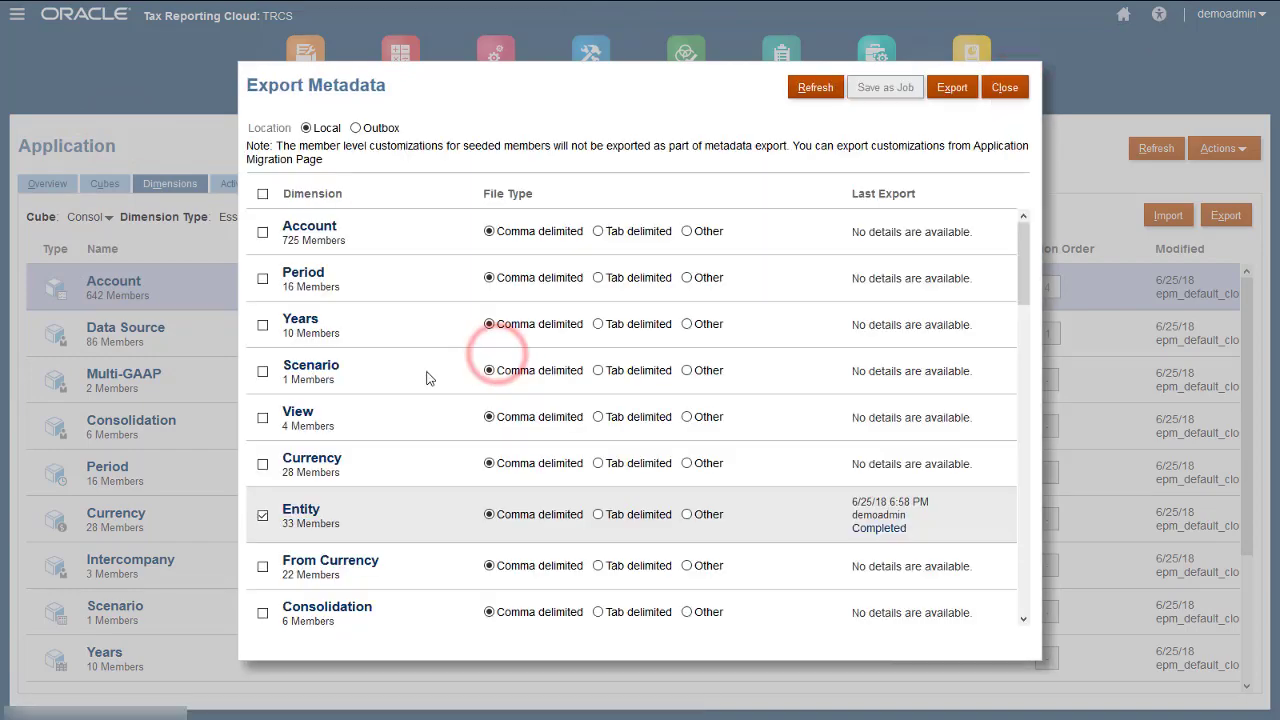
pyautogui.click(1012, 92)
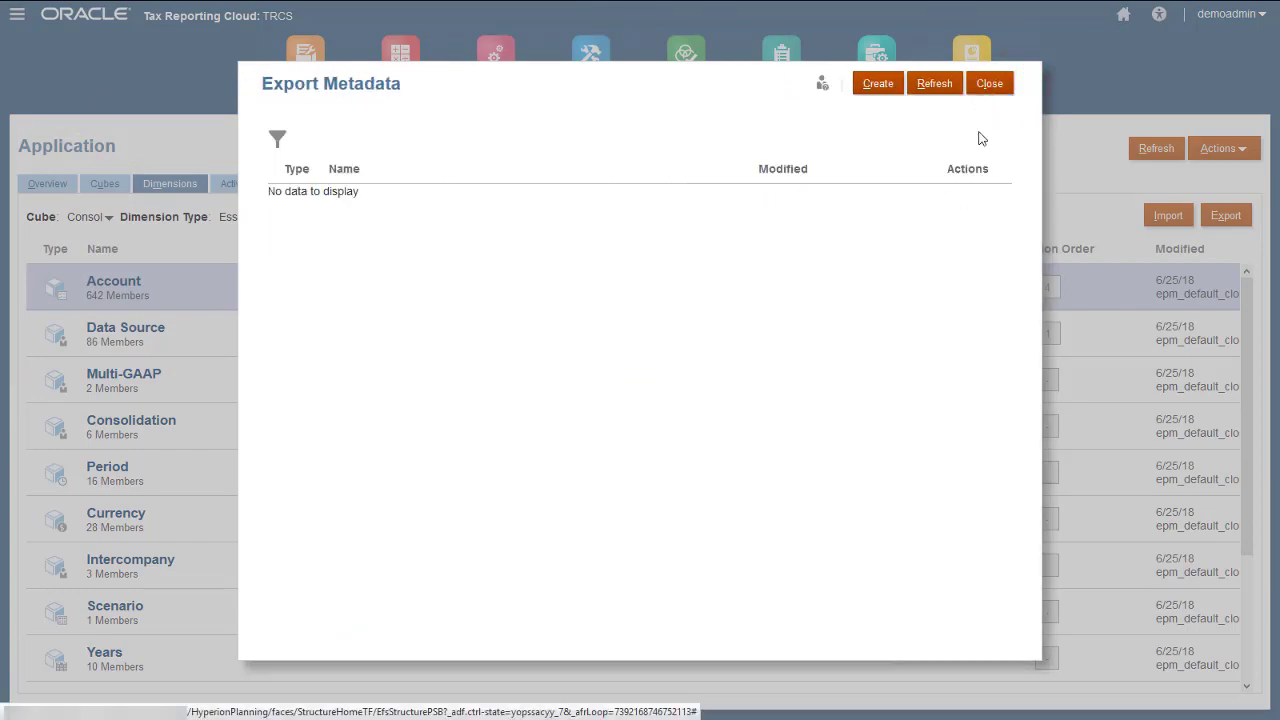
pyautogui.click(988, 80)
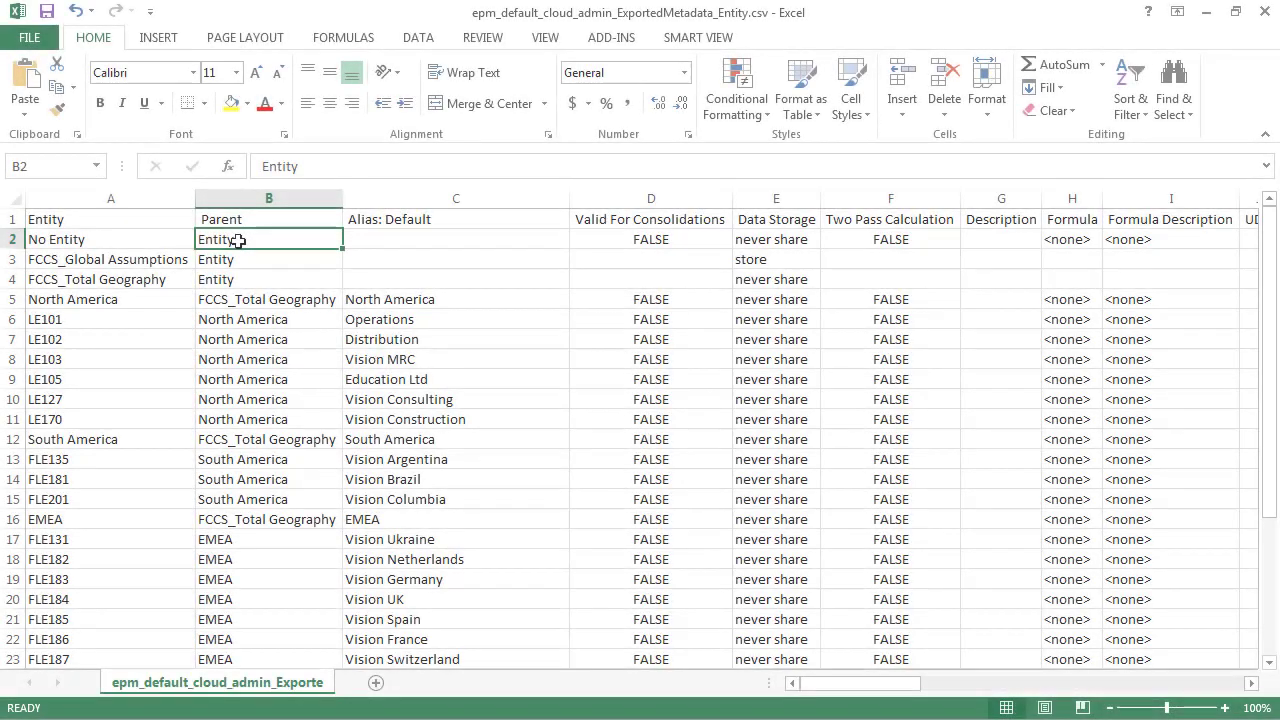
# Step: Freeze the header row and Entity column and zoom the sheet to 80%
pyautogui.click(545, 37)
pyautogui.click(648, 100)
pyautogui.click(688, 152)
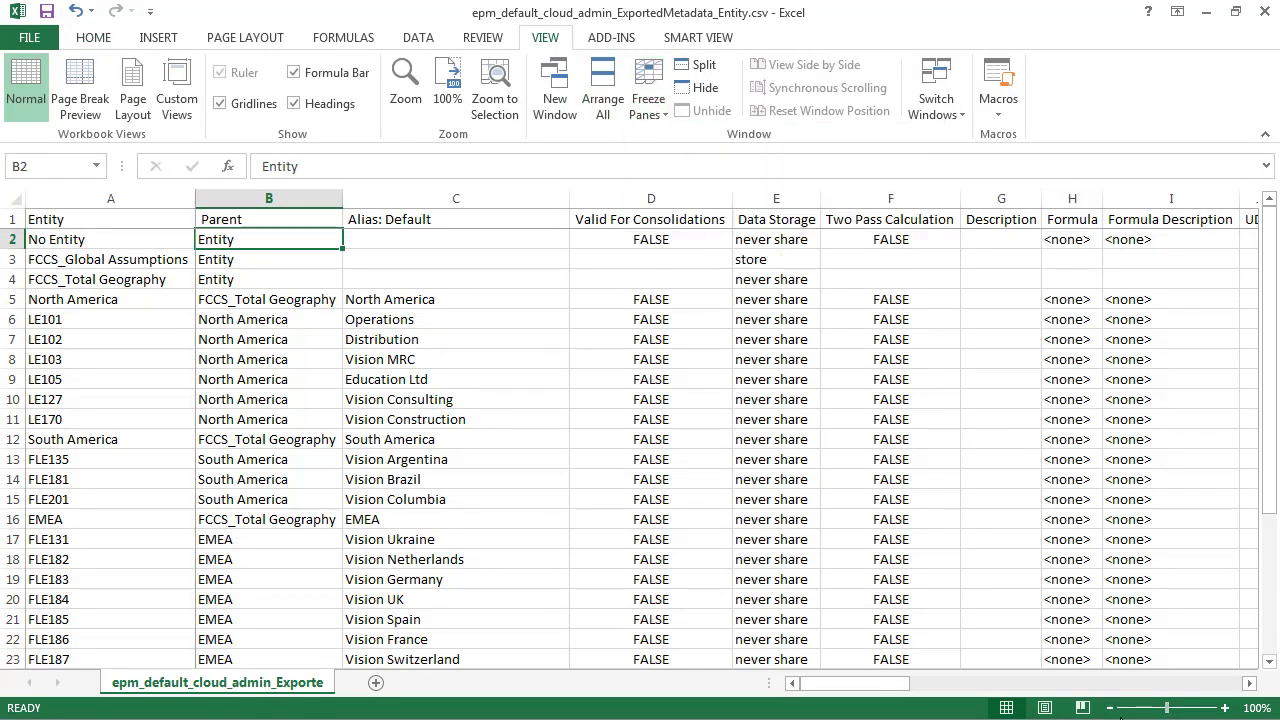
pyautogui.click(1110, 708)
pyautogui.click(1110, 708)
# Step: Copy the LE101 row and insert it as row 34
pyautogui.click(12, 293)
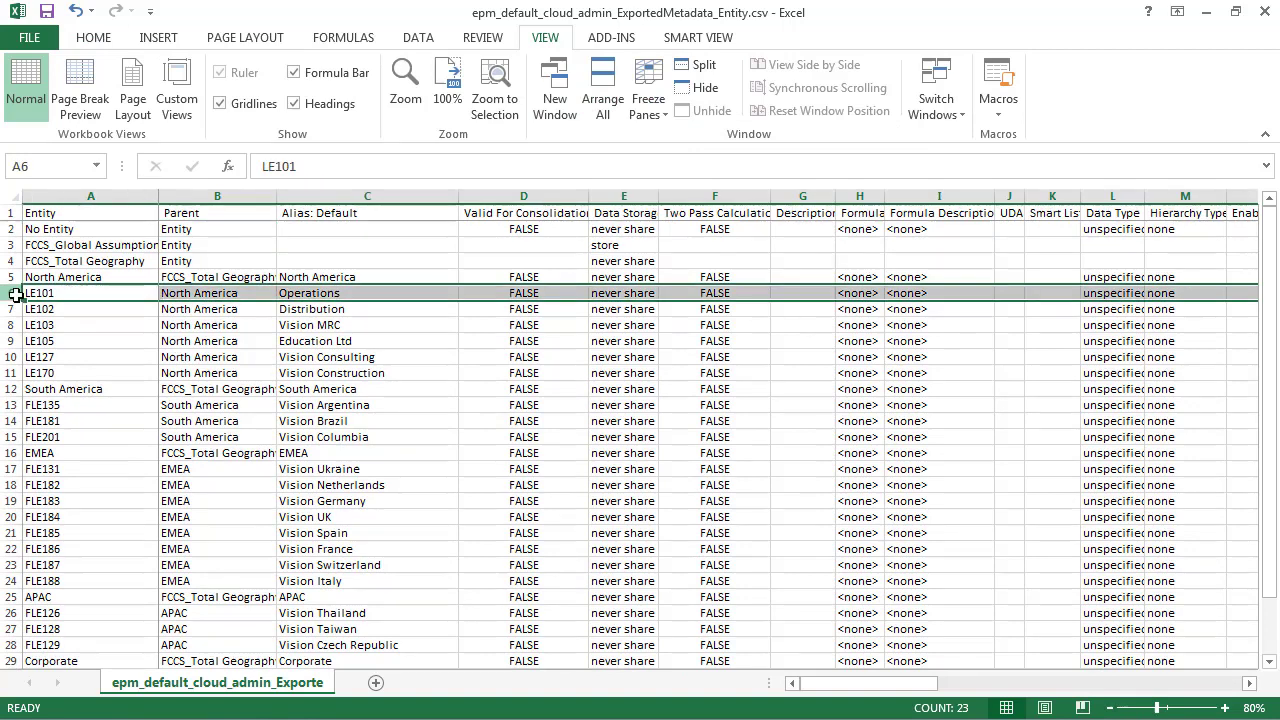
pyautogui.rightClick(16, 293)
pyautogui.click(40, 322)
pyautogui.scroll(-5, 44, 330)
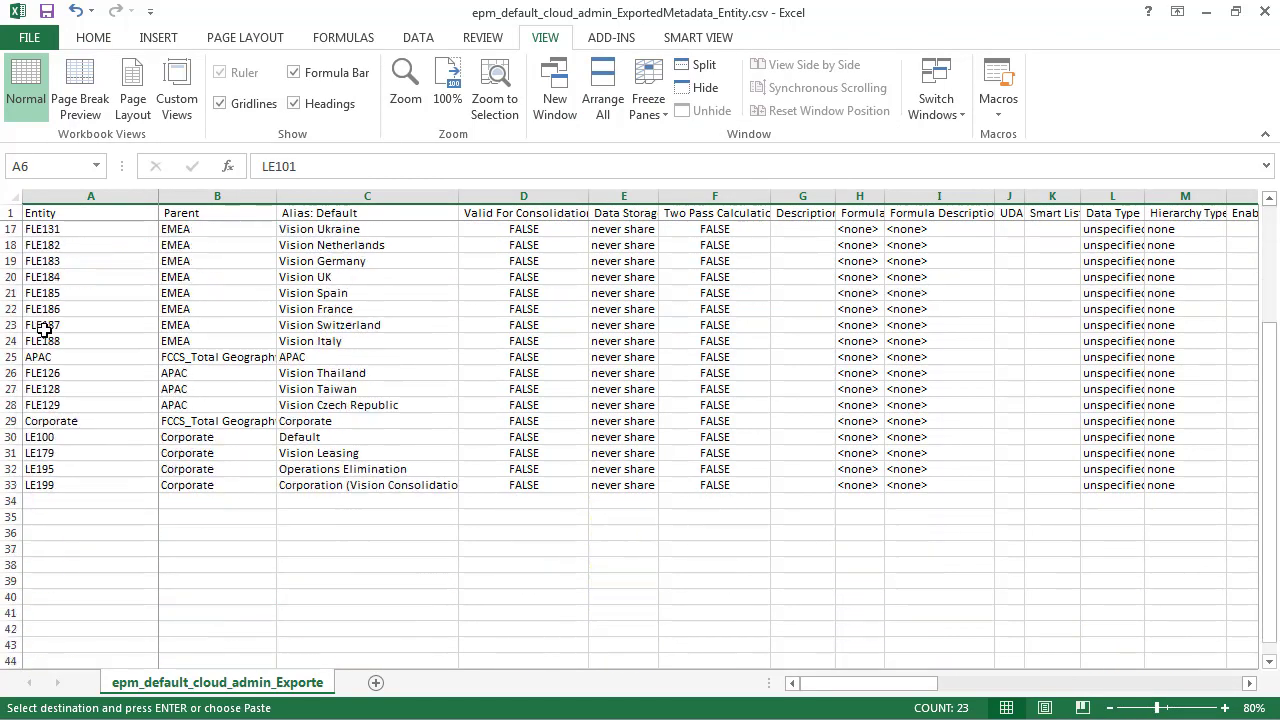
pyautogui.click(14, 501)
pyautogui.rightClick(14, 501)
pyautogui.click(62, 340)
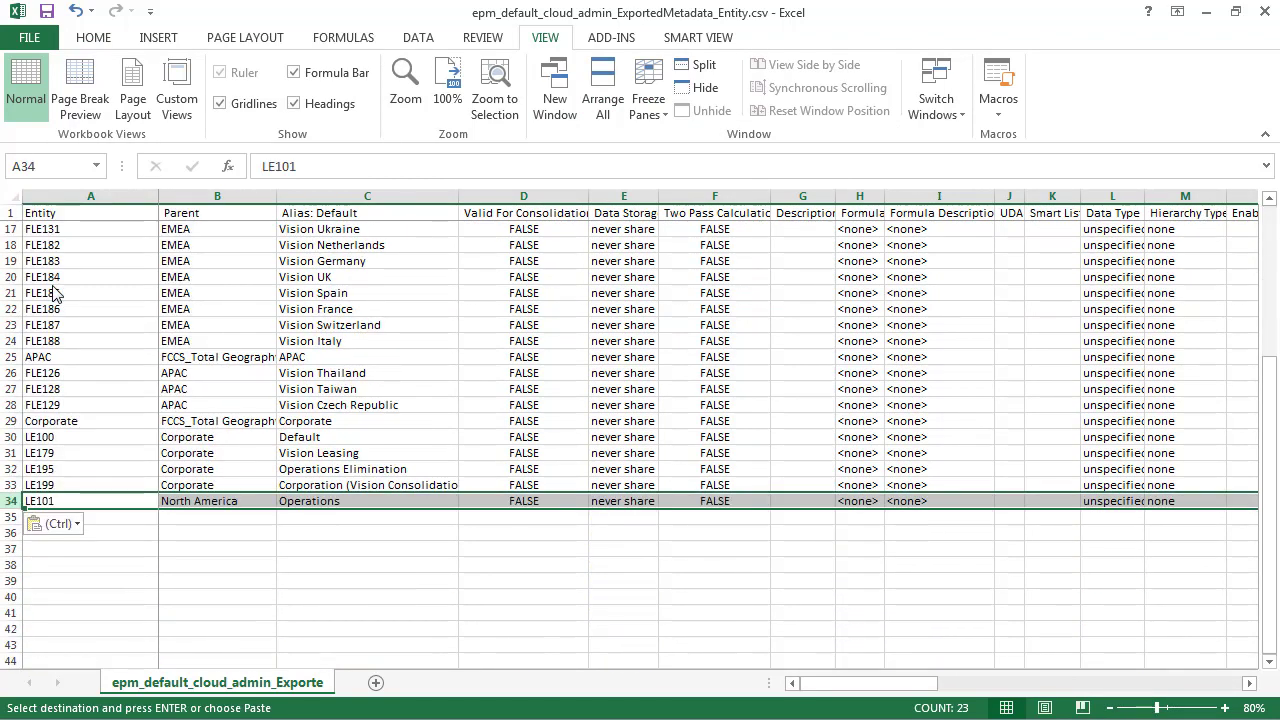
# Step: Change row 34 to CLE301 with alias Canadian Entity, base currency CAD and domicile CA
pyautogui.doubleClick(40, 500)
pyautogui.write('C')
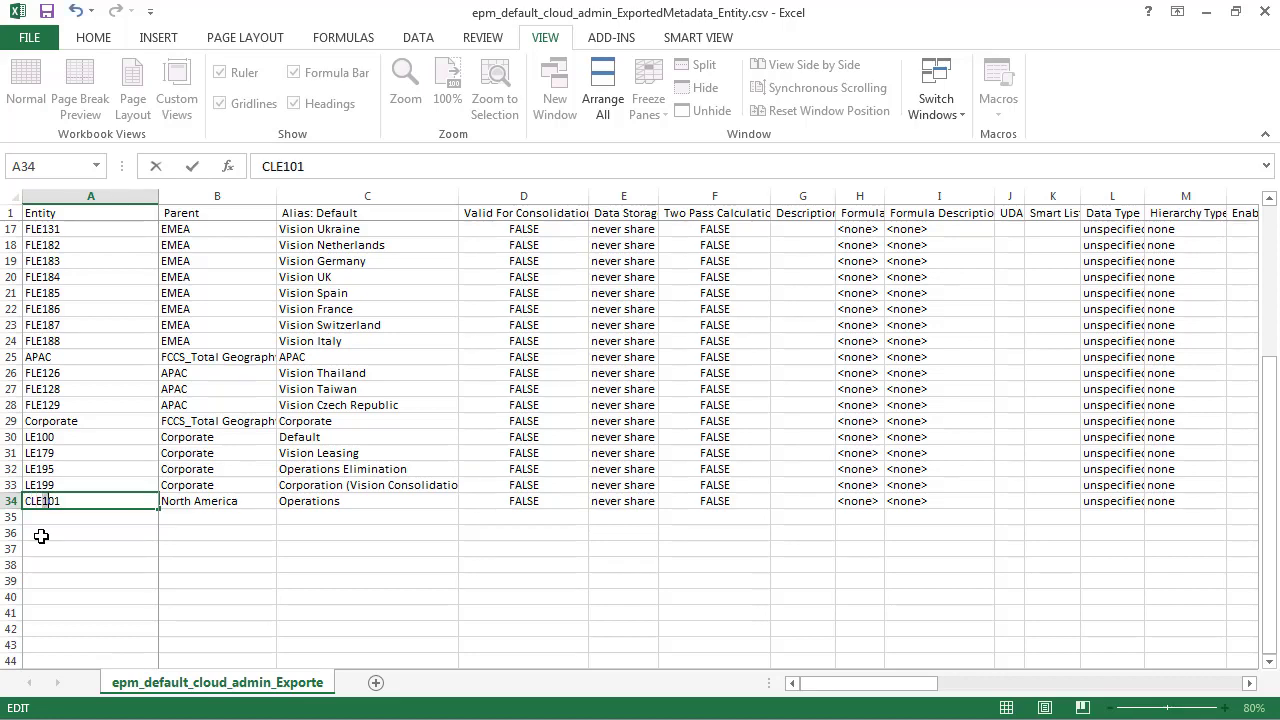
pyautogui.press('Tab')
pyautogui.press('Tab')
pyautogui.write('Canadian En')
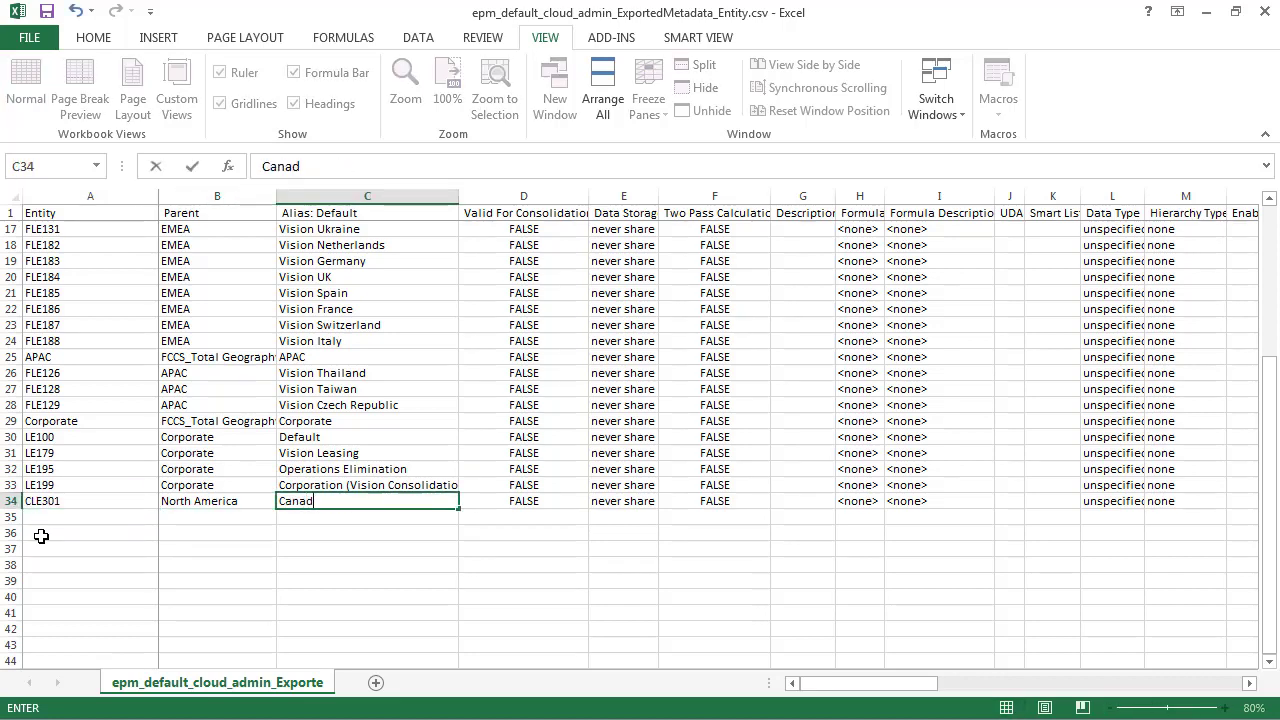
pyautogui.press('Tab')
pyautogui.press('Tab')
pyautogui.press('Tab')
pyautogui.press('Tab')
pyautogui.press('Tab')
pyautogui.press('Tab')
pyautogui.press('Tab')
pyautogui.press('Tab')
pyautogui.press('Tab')
pyautogui.press('Tab')
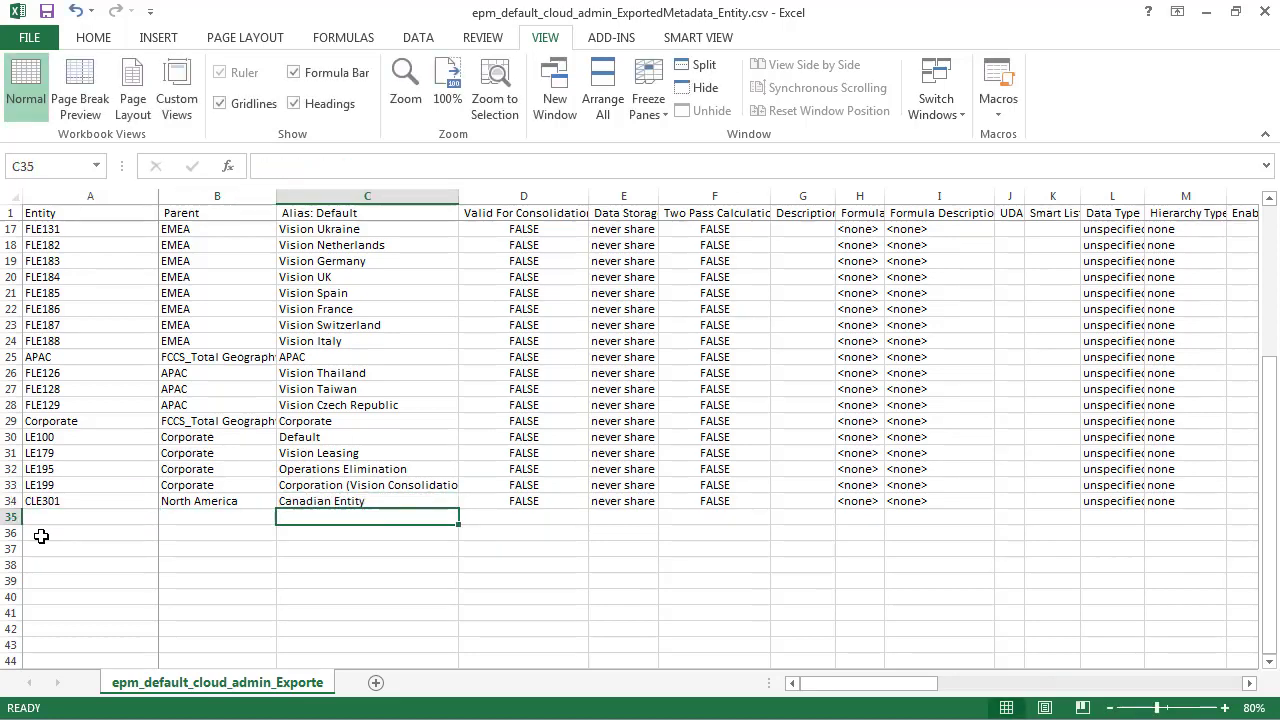
pyautogui.press('Tab')
pyautogui.press('Tab')
pyautogui.press('Tab')
pyautogui.press('Tab')
pyautogui.press('Tab')
pyautogui.press('Tab')
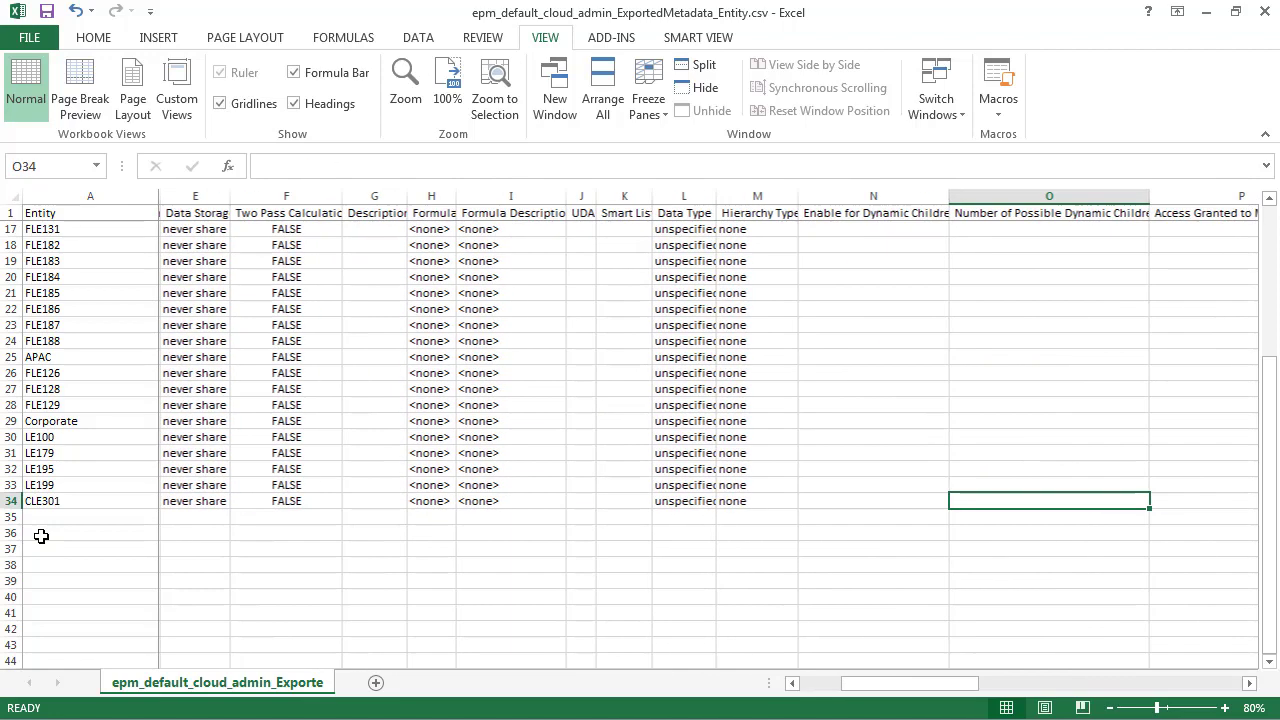
pyautogui.write('C')
pyautogui.press('Tab')
pyautogui.press('Tab')
pyautogui.press('Tab')
pyautogui.press('Tab')
pyautogui.press('Tab')
pyautogui.press('Tab')
pyautogui.press('Tab')
pyautogui.press('Tab')
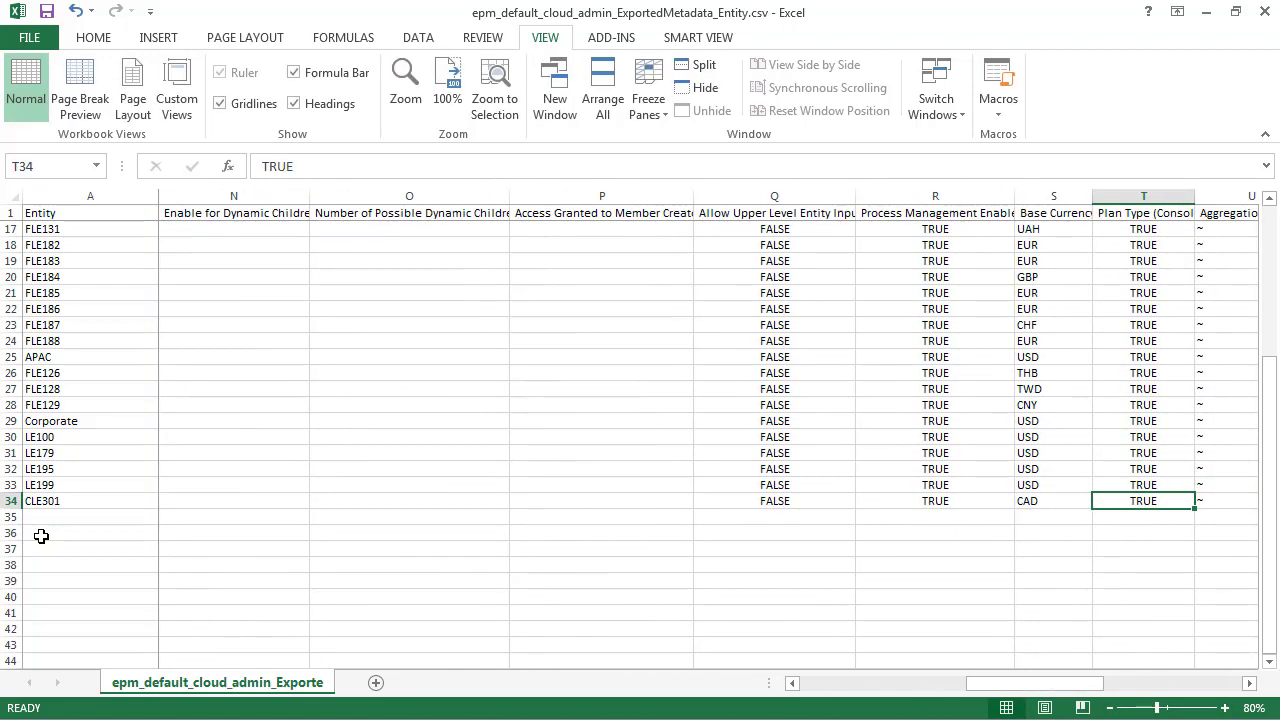
pyautogui.press('Tab')
pyautogui.press('Tab')
pyautogui.press('Tab')
pyautogui.press('Tab')
pyautogui.press('Tab')
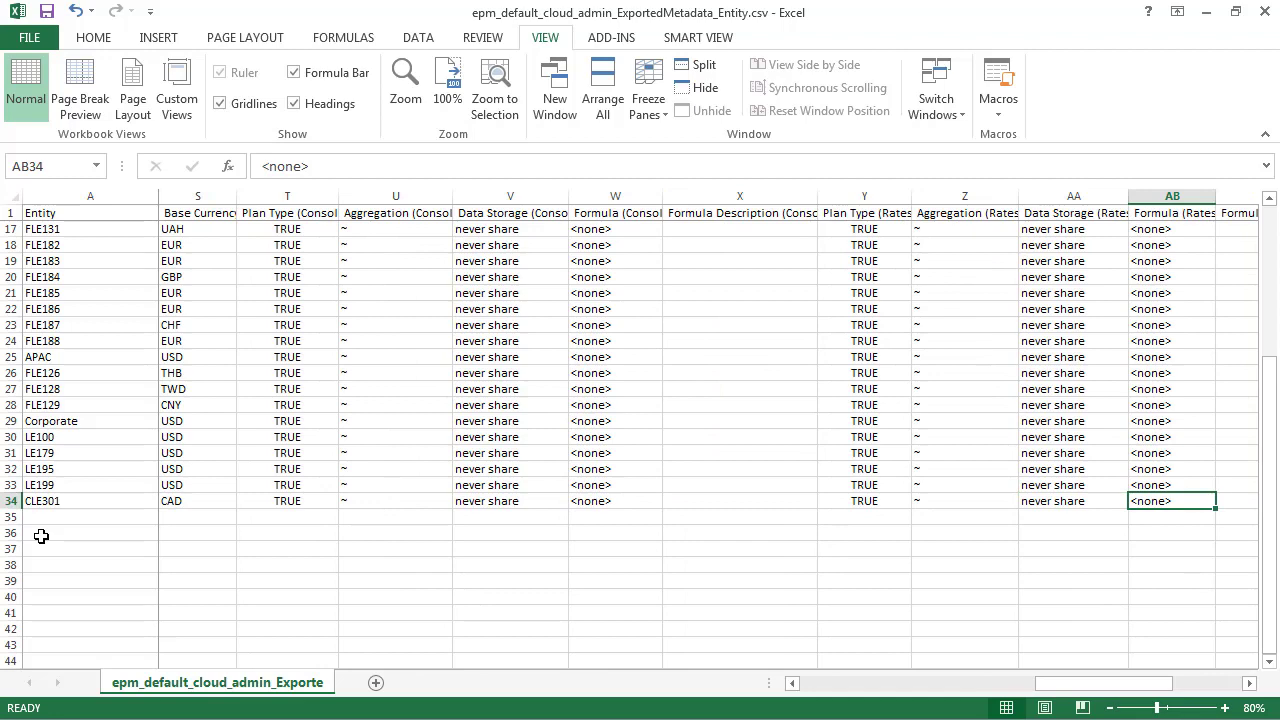
pyautogui.write('CA')
pyautogui.press('Home')
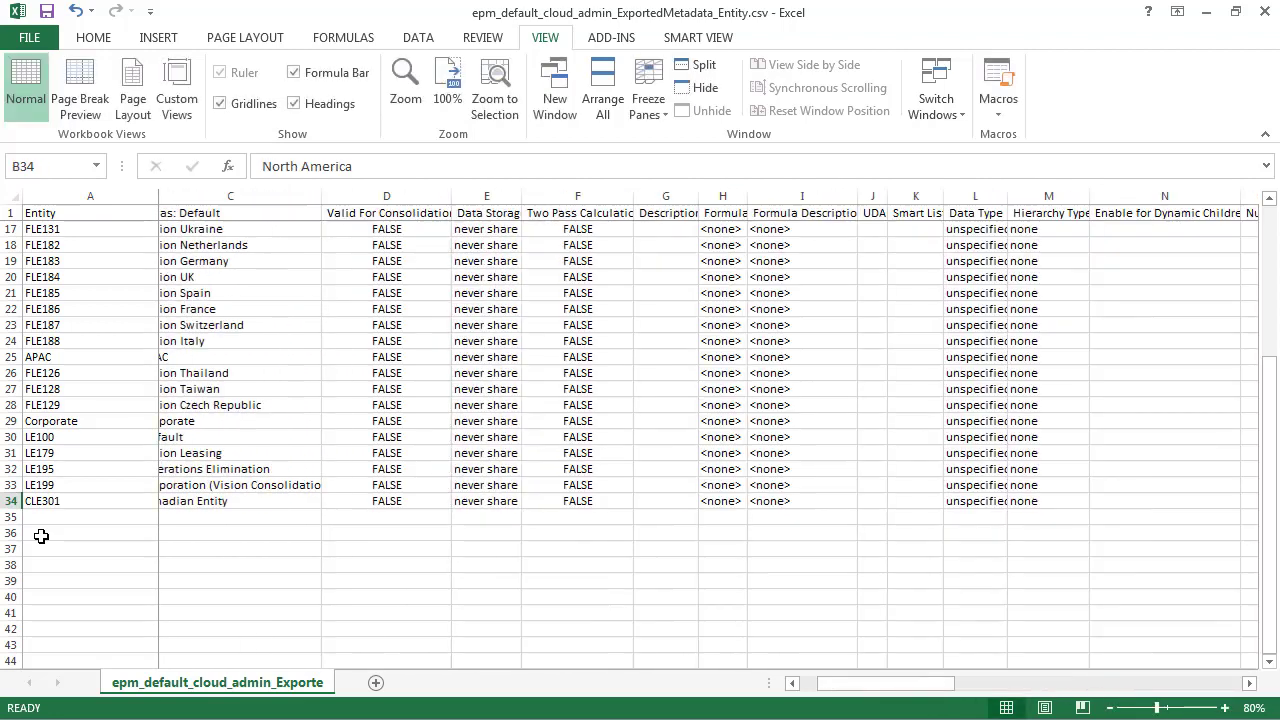
# Step: Close the workbook, saving it as ImportEntity.csv in CSV format
pyautogui.click(1264, 12)
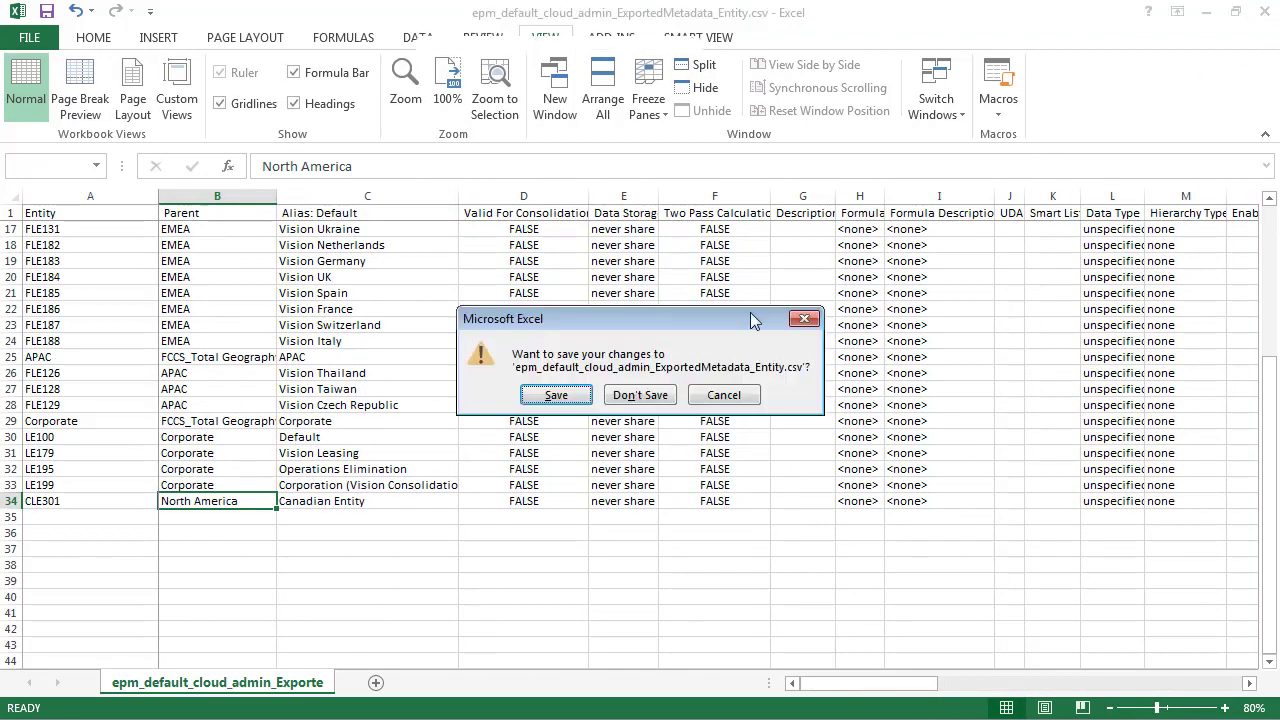
pyautogui.click(575, 397)
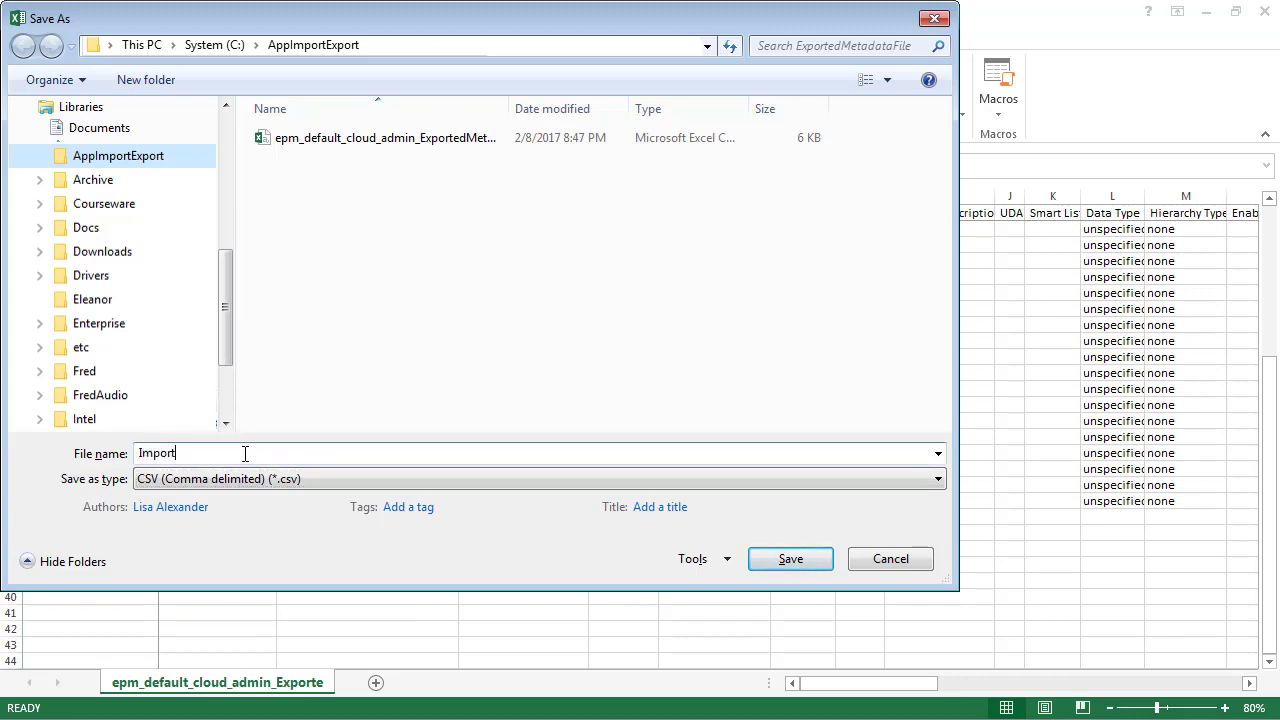
pyautogui.click(789, 559)
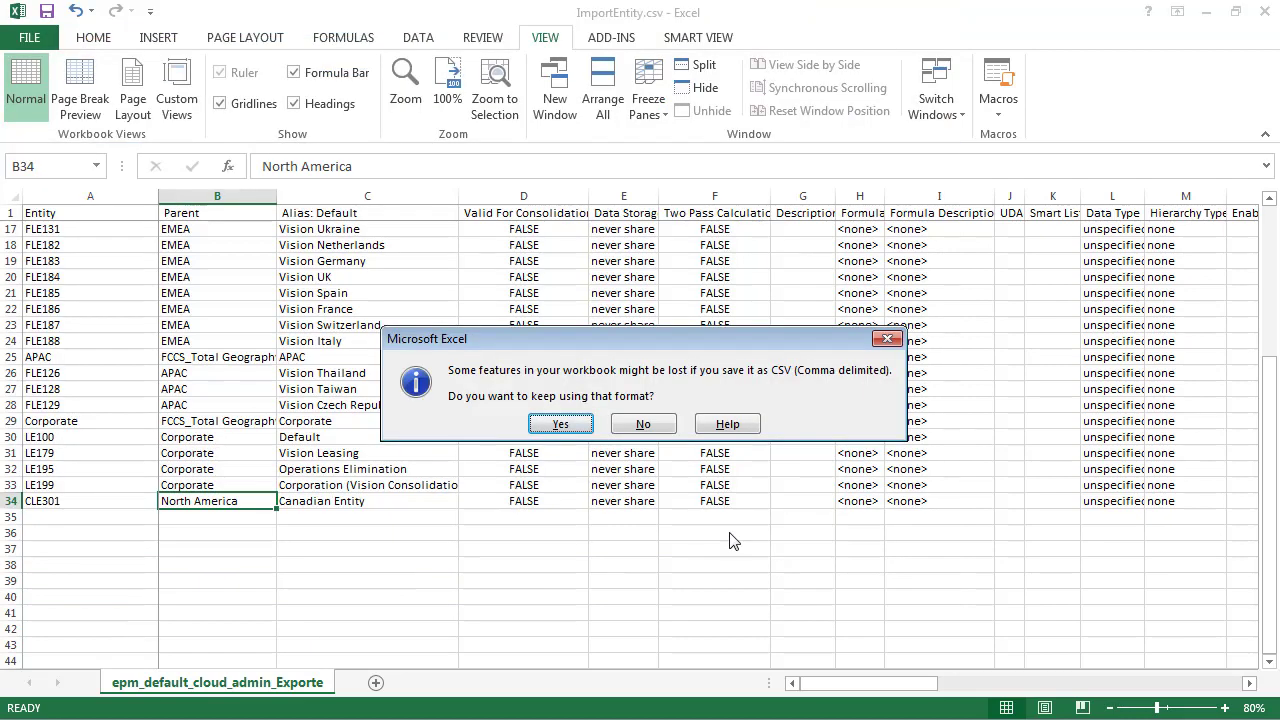
pyautogui.click(561, 424)
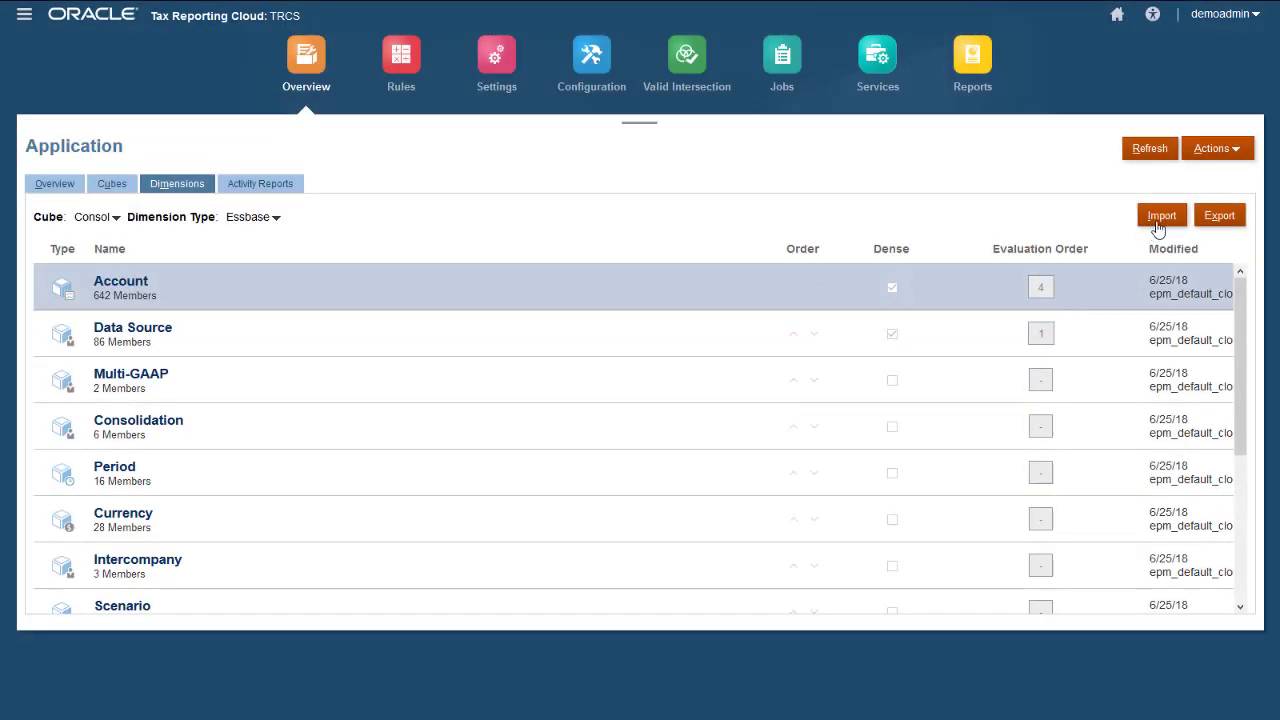
# Step: Create a new metadata import with ImportEntity.csv as the Entity dimension file
pyautogui.click(1161, 222)
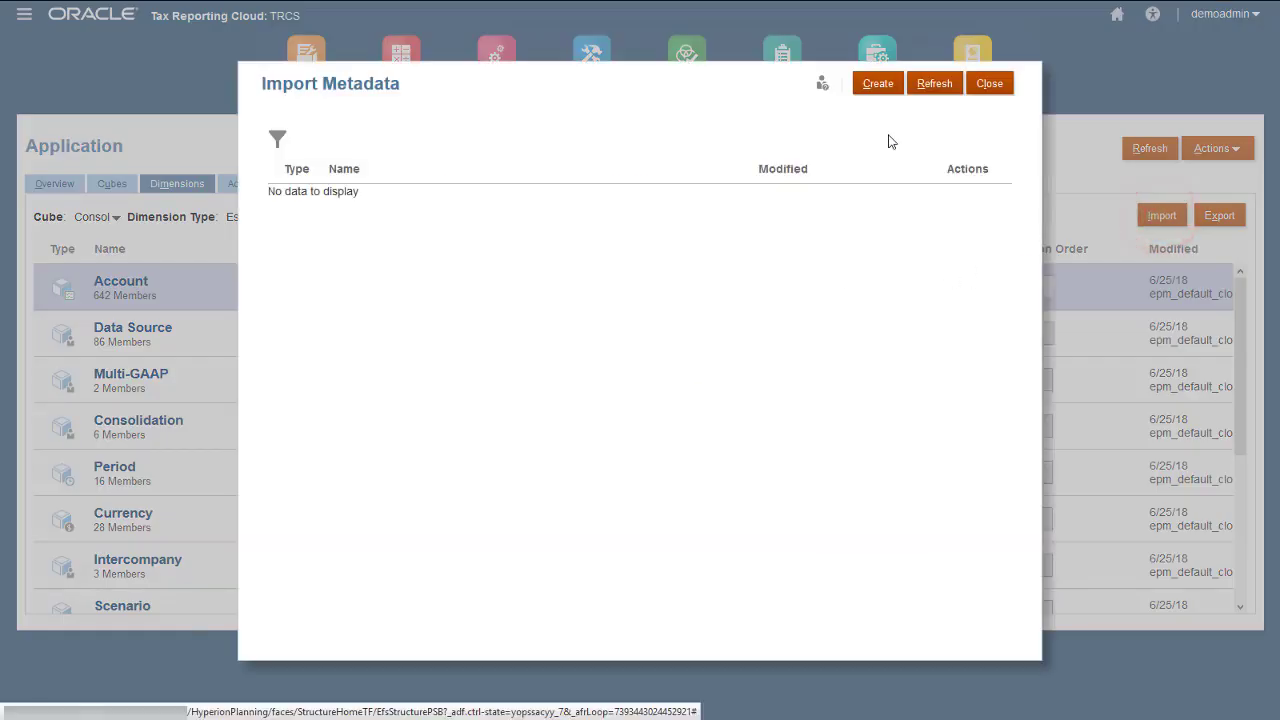
pyautogui.click(871, 88)
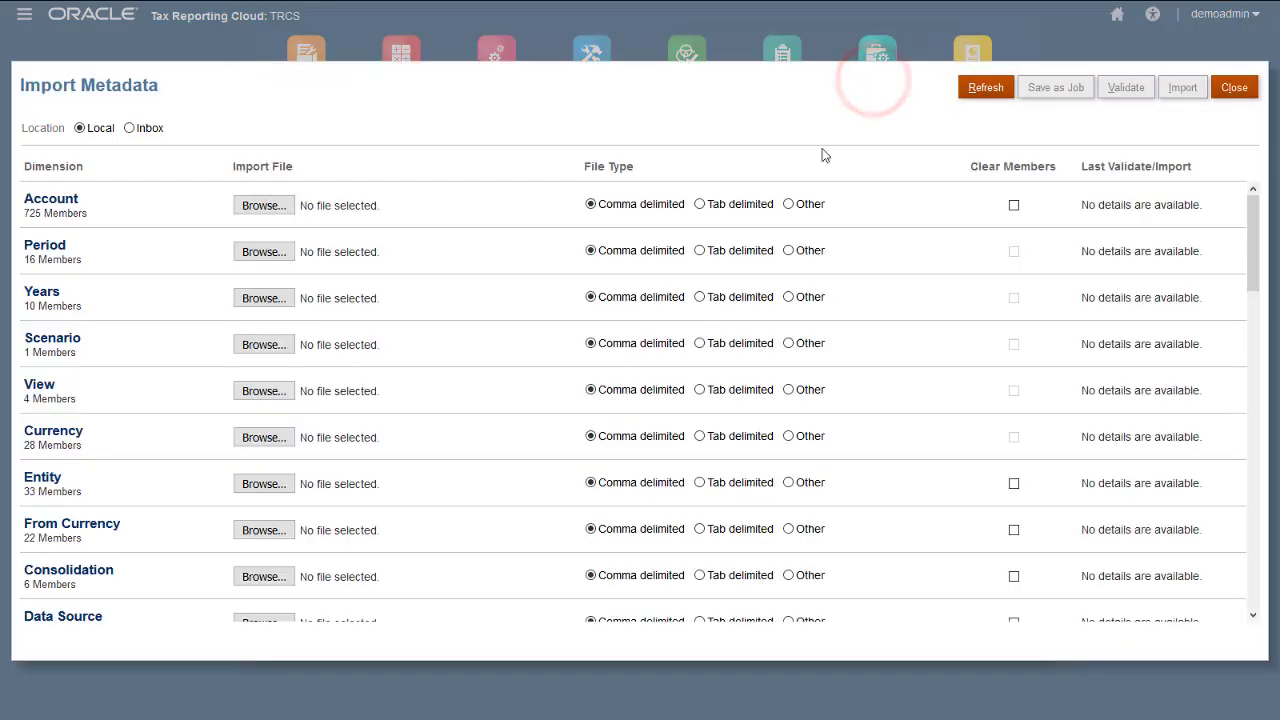
pyautogui.click(264, 484)
pyautogui.click(97, 125)
pyautogui.click(177, 128)
pyautogui.click(502, 357)
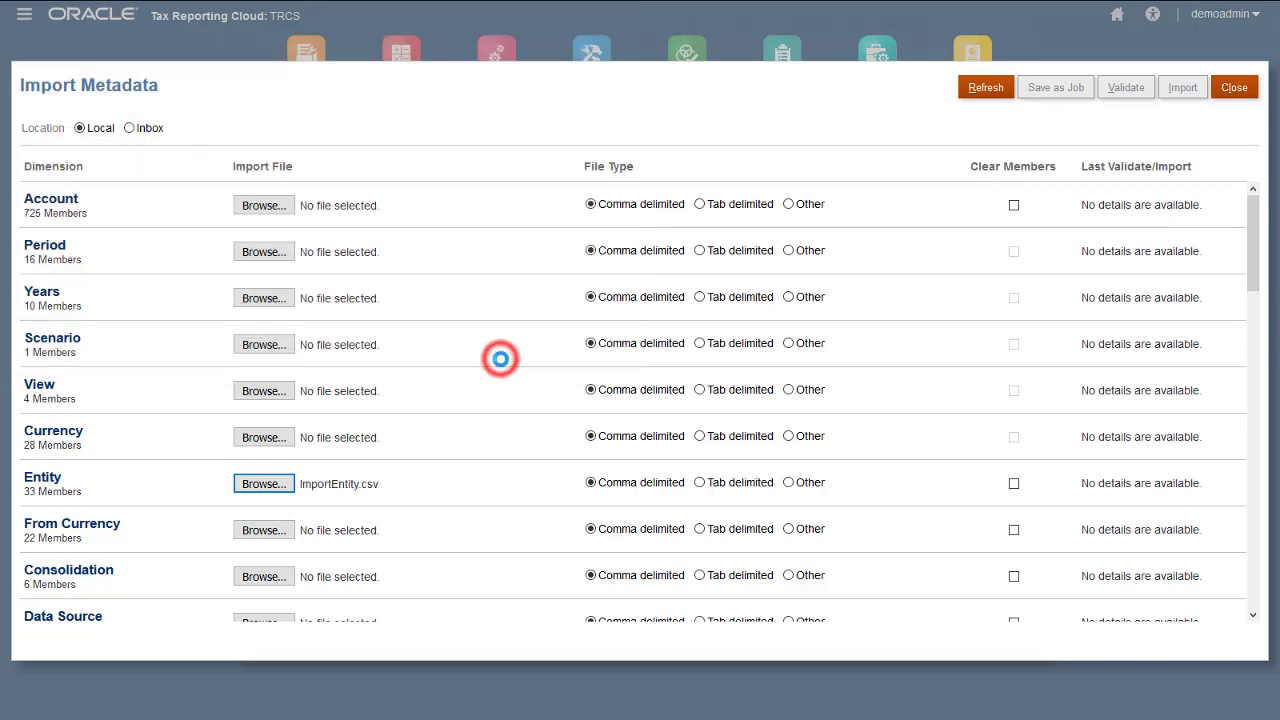
# Step: Run the Entity import with Refresh Database enabled, then check the jobs list for progress
pyautogui.click(1180, 92)
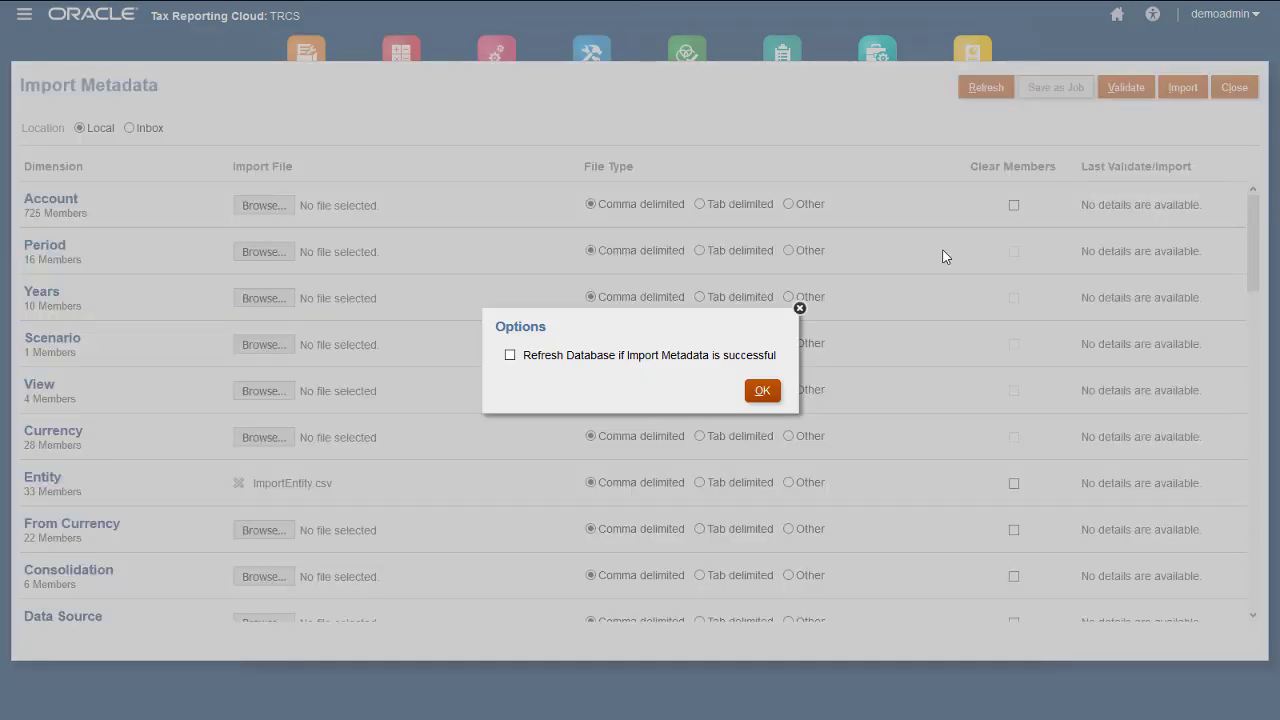
pyautogui.click(511, 356)
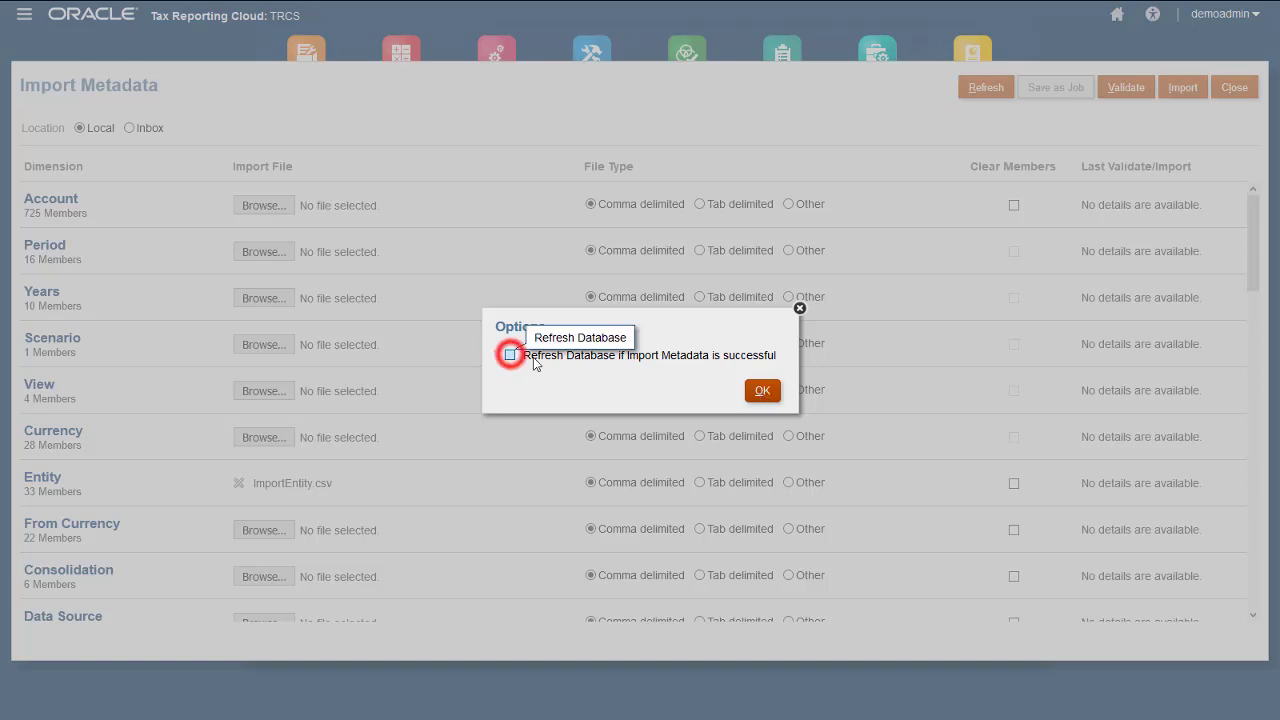
pyautogui.click(762, 391)
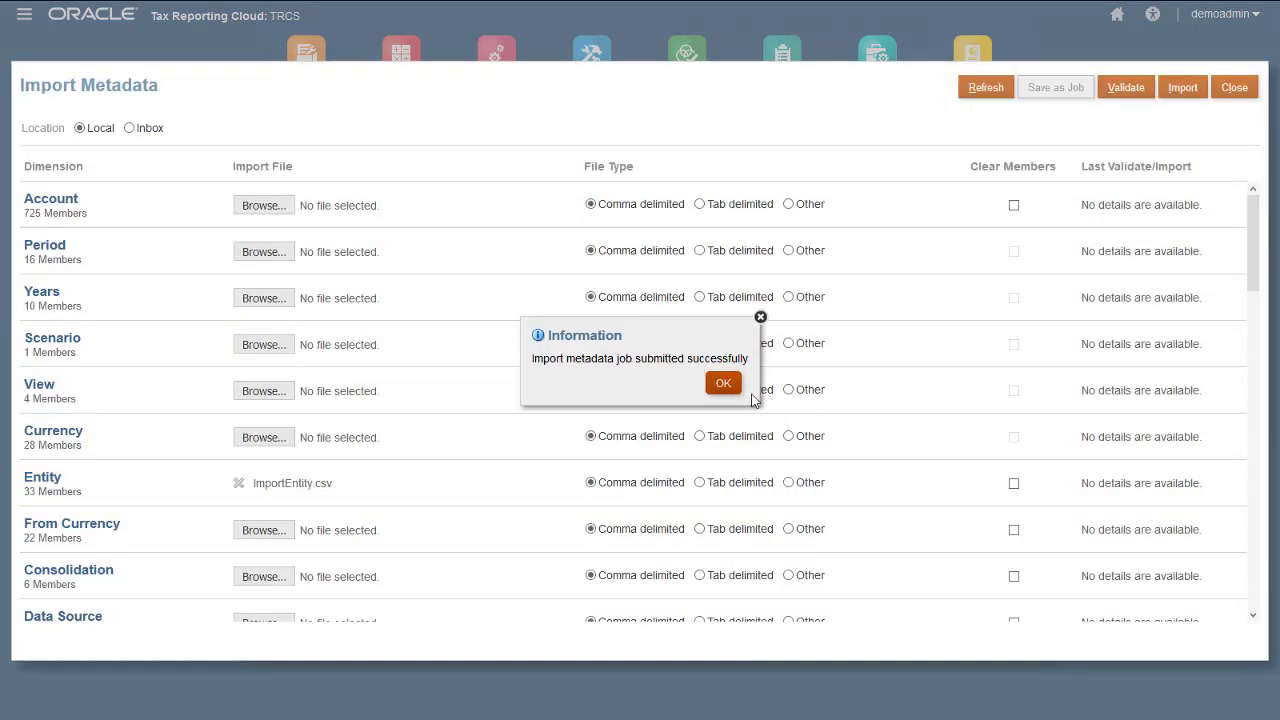
pyautogui.click(725, 386)
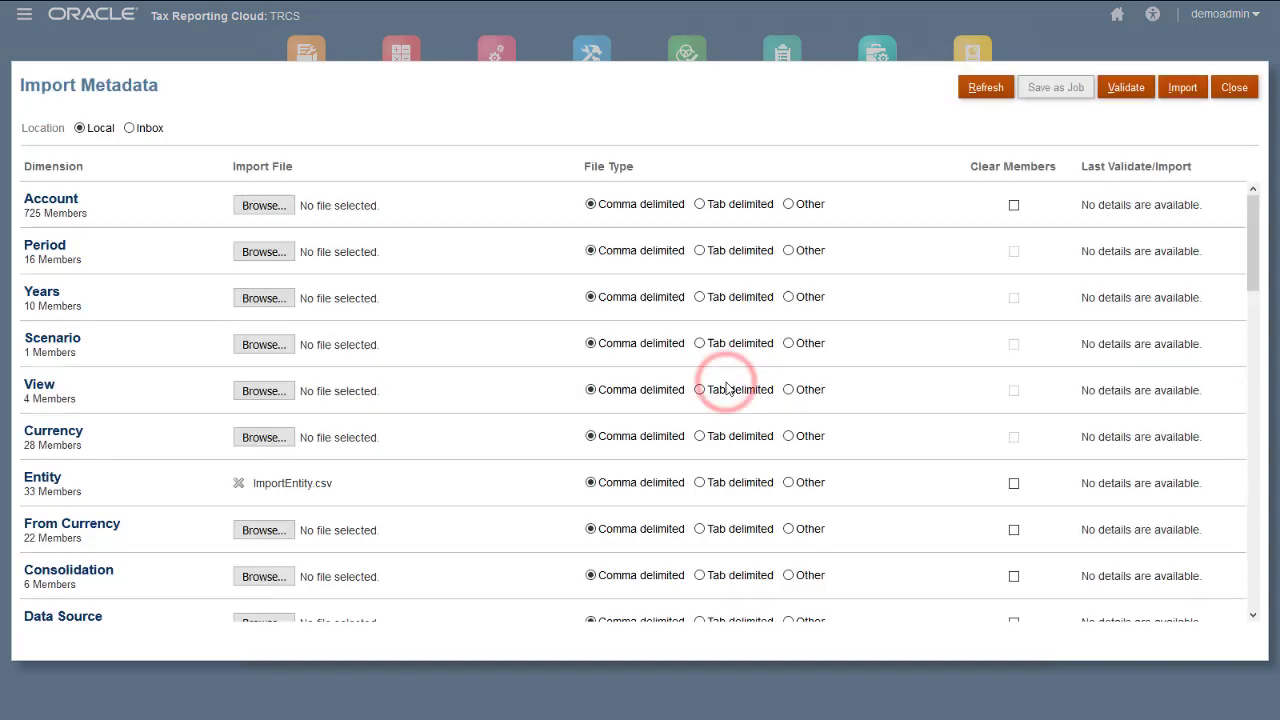
pyautogui.click(1234, 88)
pyautogui.click(990, 83)
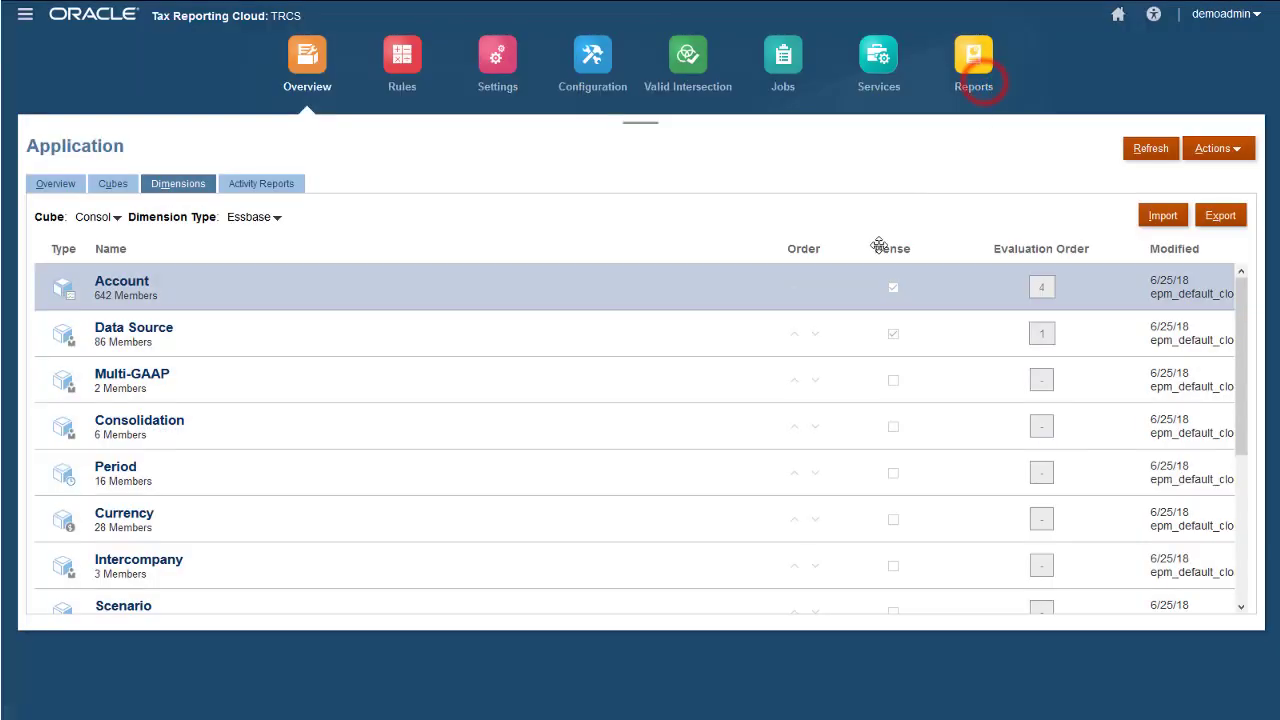
pyautogui.click(784, 60)
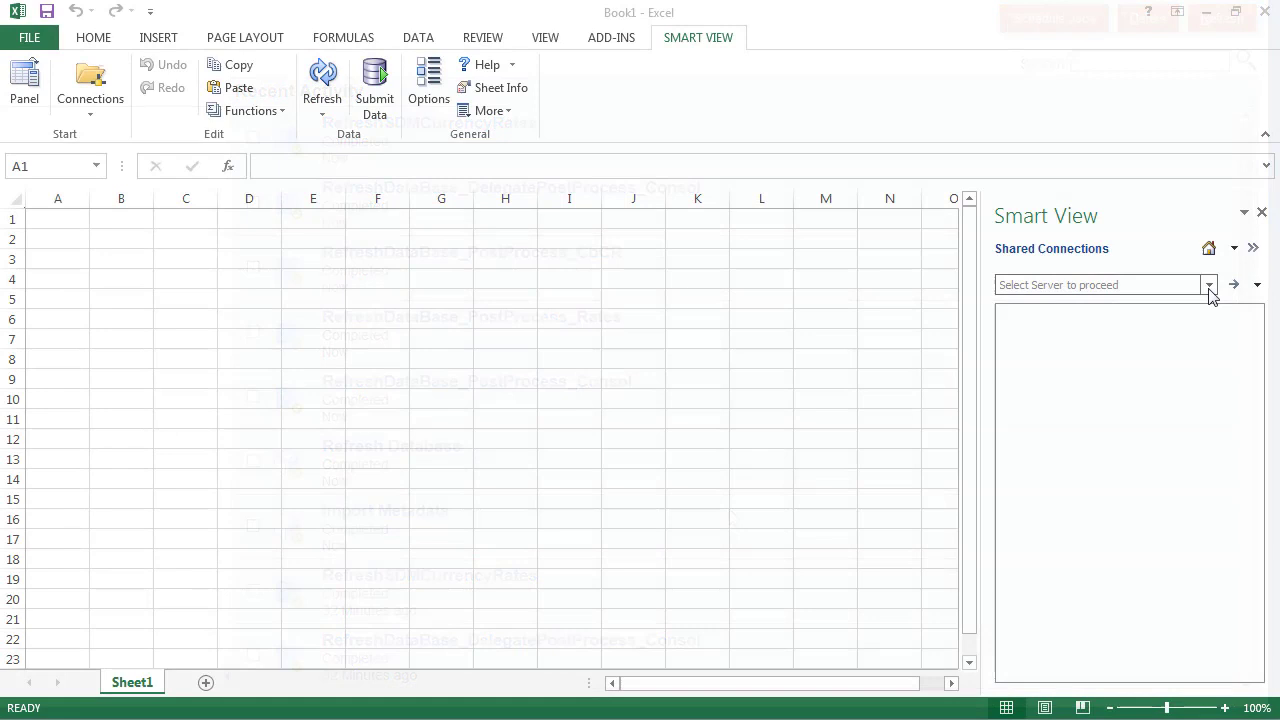
# Step: Connect to EPM Cloud and load the TRCS Entity dimension for editing
pyautogui.click(1208, 285)
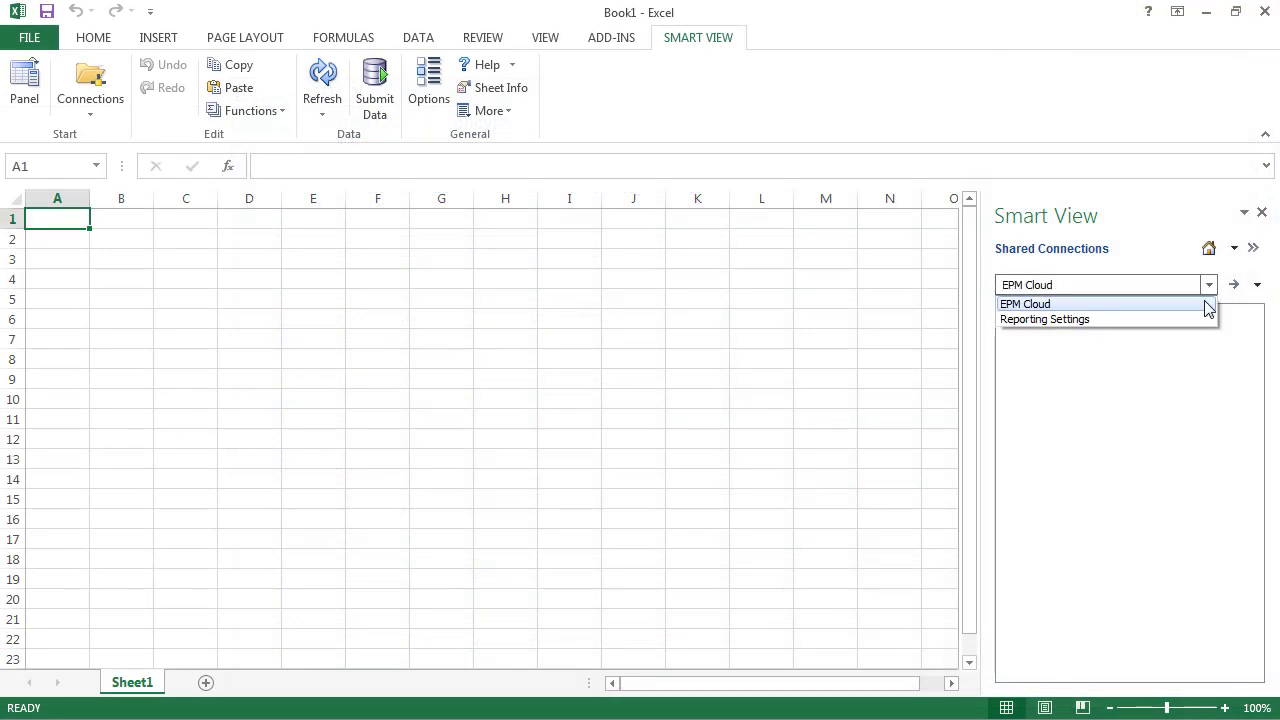
pyautogui.click(1206, 304)
pyautogui.click(1007, 313)
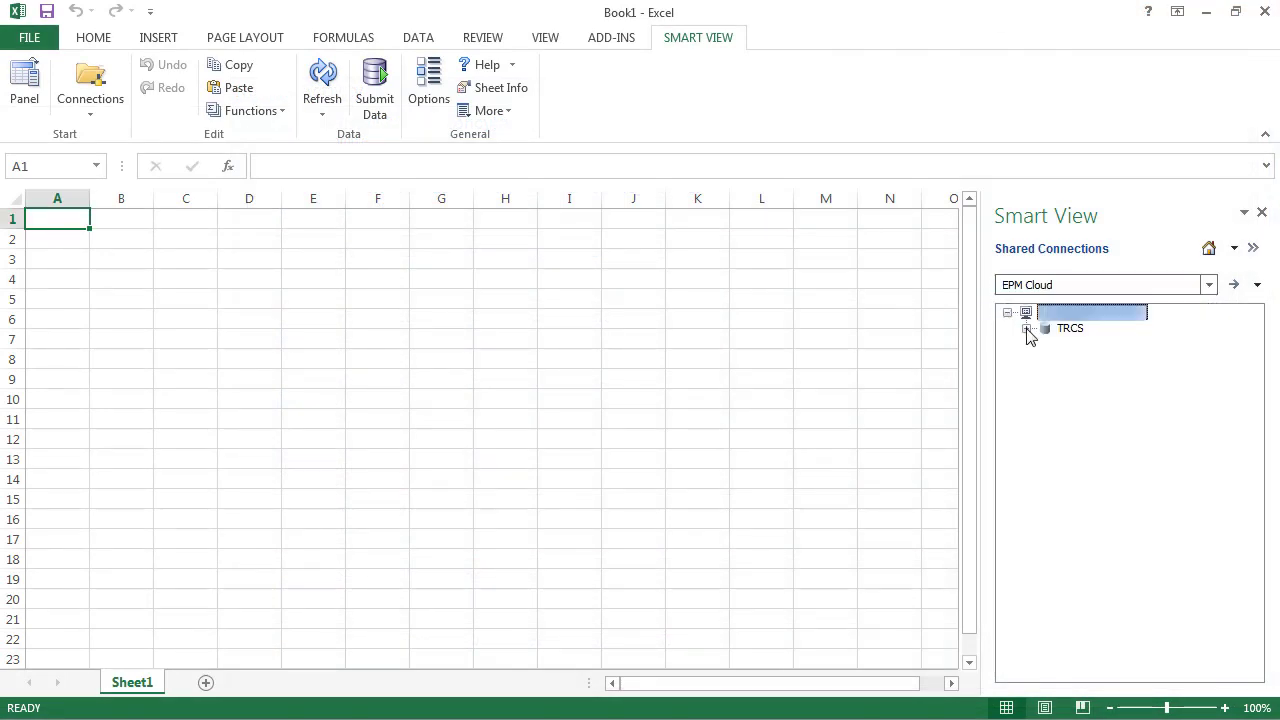
pyautogui.click(1026, 329)
pyautogui.click(1045, 344)
pyautogui.click(1107, 425)
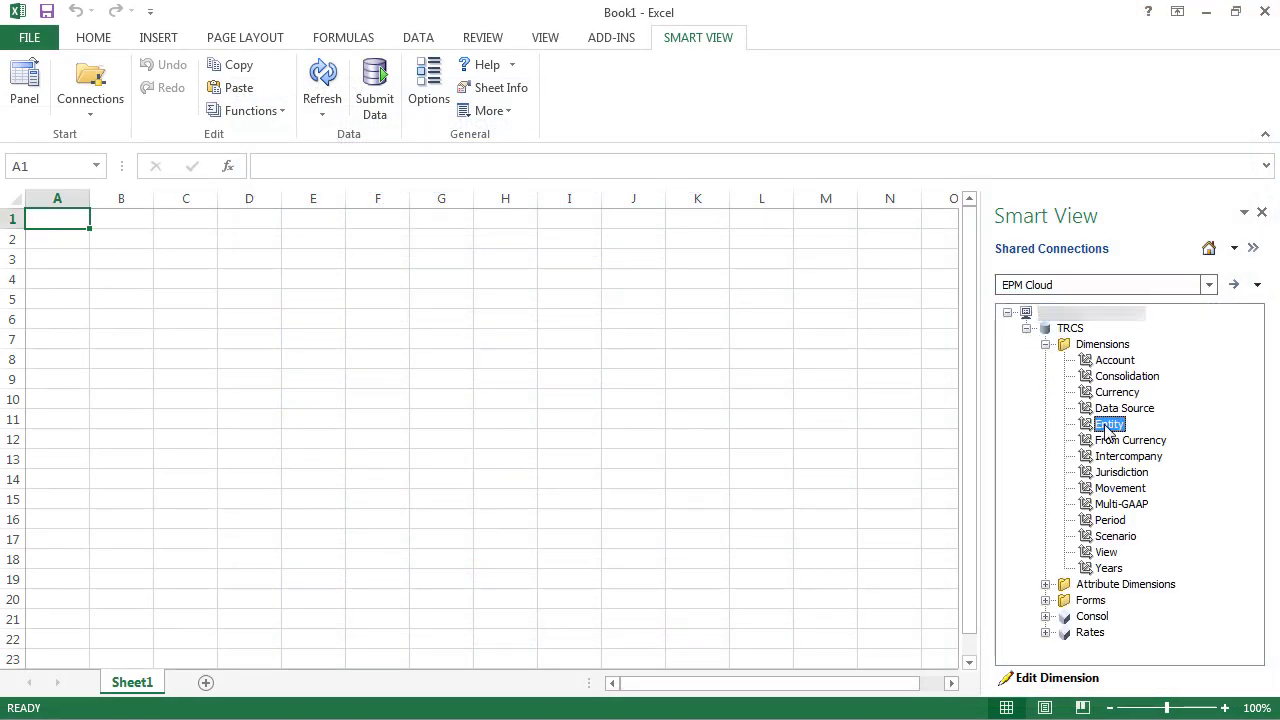
pyautogui.click(1050, 678)
# Step: Expand Entity to all bottom-level members and zoom the sheet to 70%
pyautogui.click(59, 245)
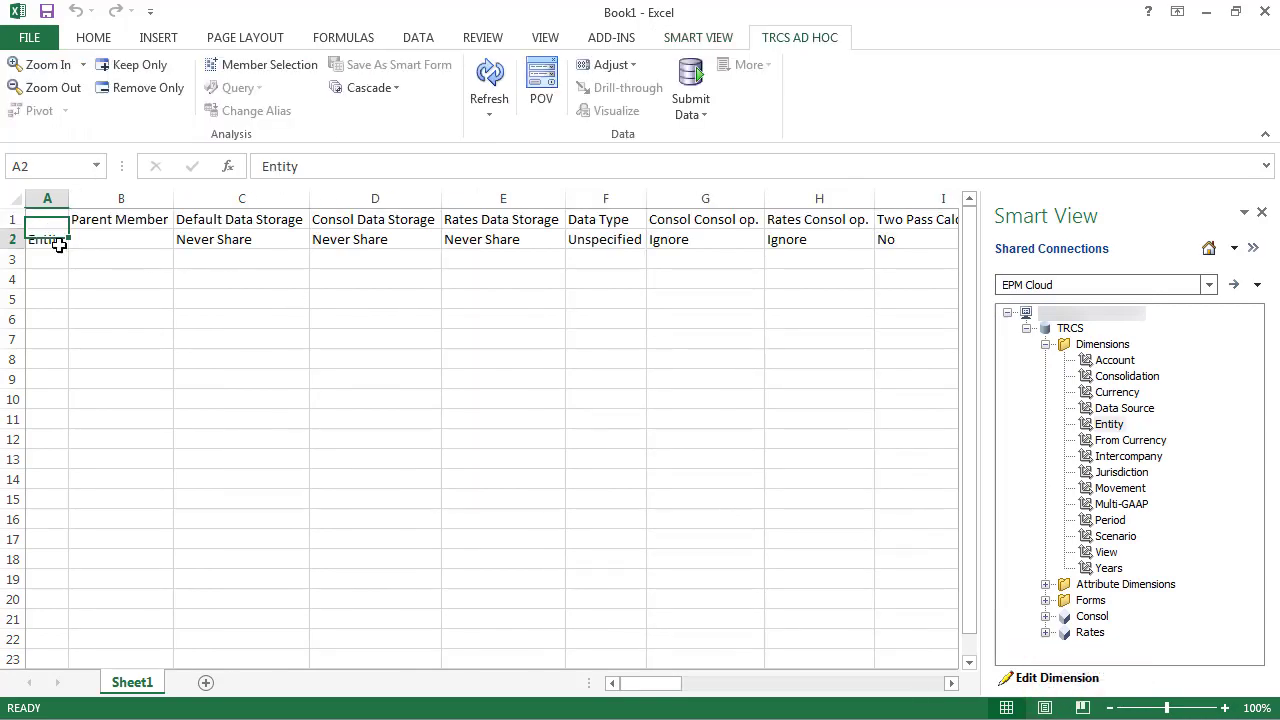
pyautogui.click(83, 64)
pyautogui.click(66, 139)
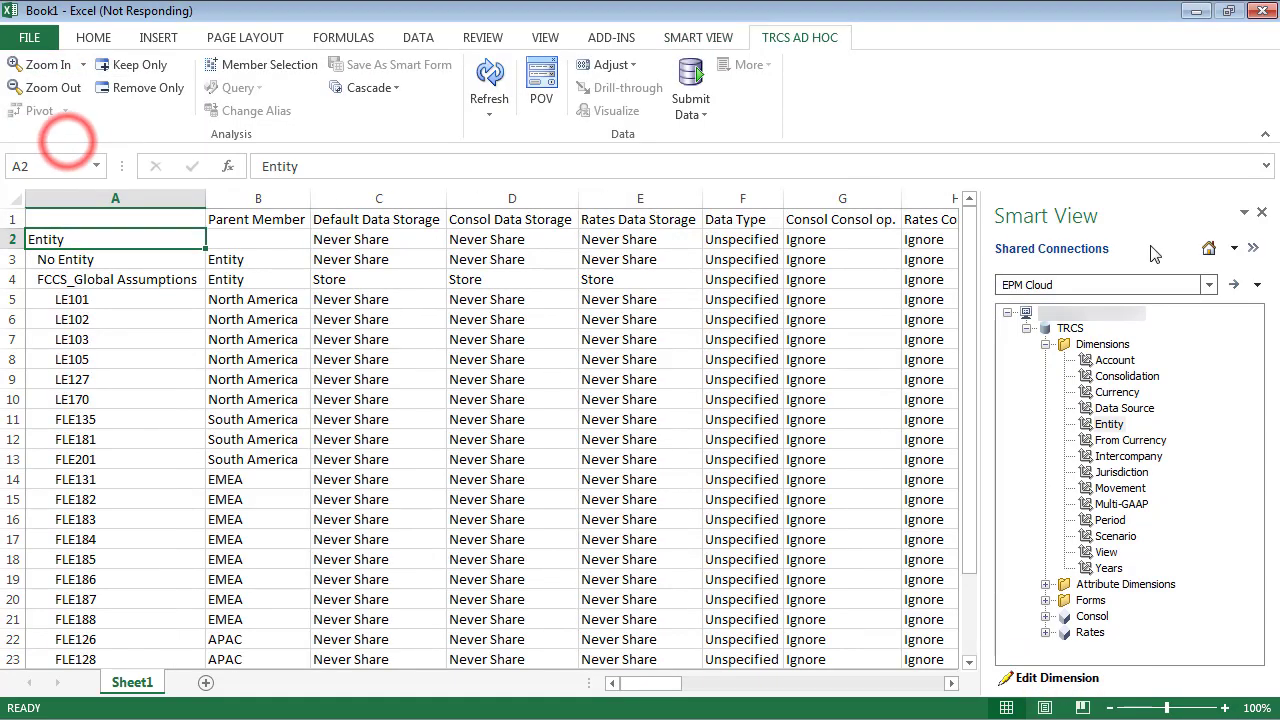
pyautogui.click(1252, 248)
pyautogui.click(1109, 708)
pyautogui.click(1109, 708)
pyautogui.click(1109, 708)
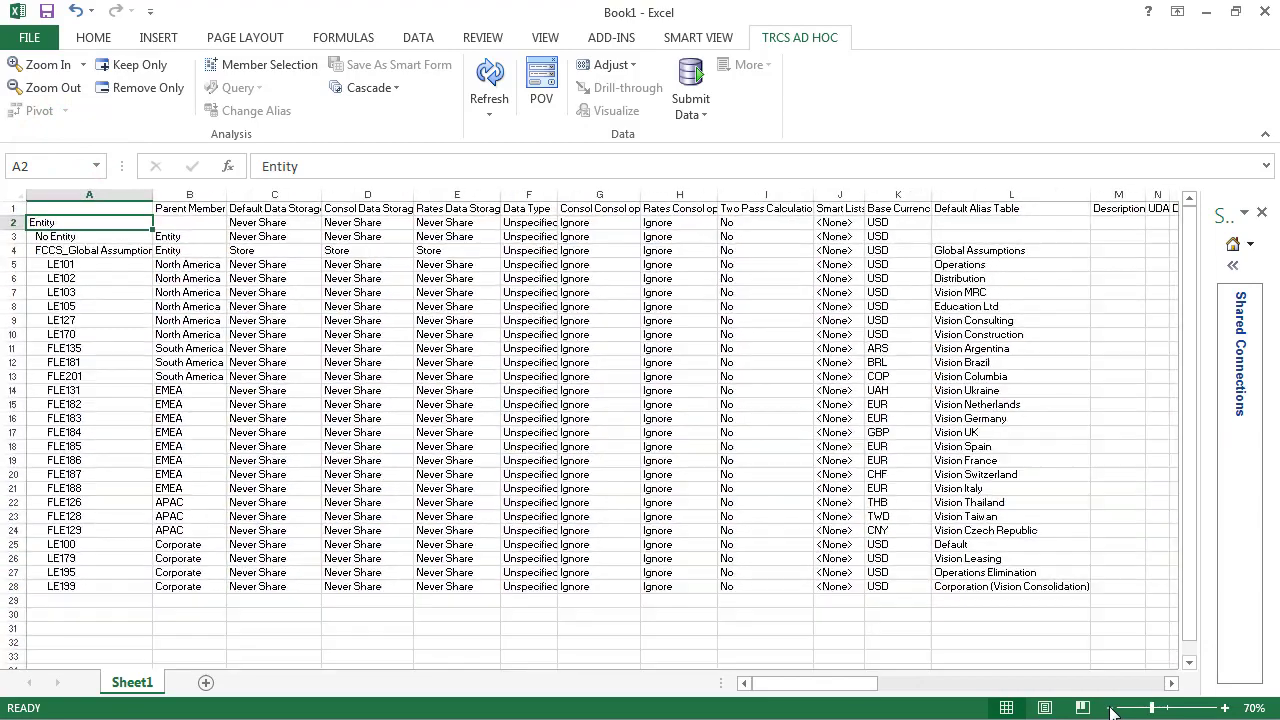
# Step: Copy the LE101 row into empty row 29
pyautogui.click(13, 264)
pyautogui.rightClick(13, 264)
pyautogui.click(50, 295)
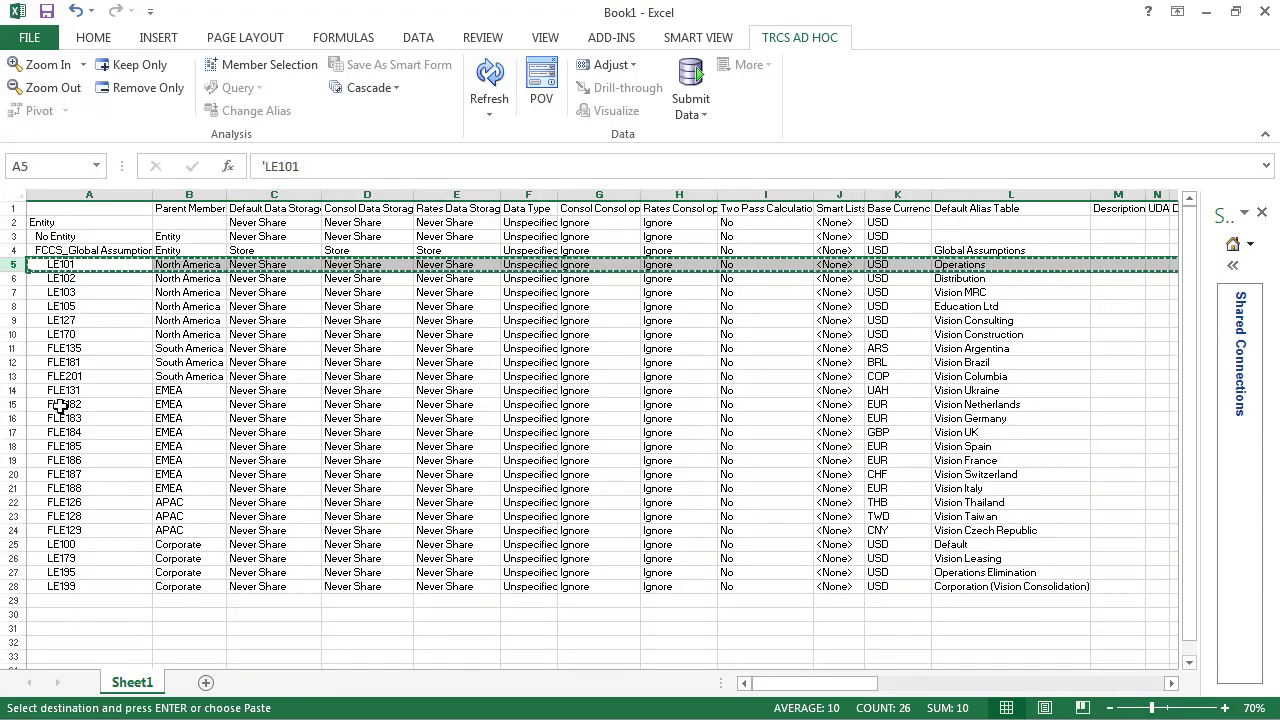
pyautogui.click(13, 600)
pyautogui.rightClick(13, 600)
pyautogui.click(66, 392)
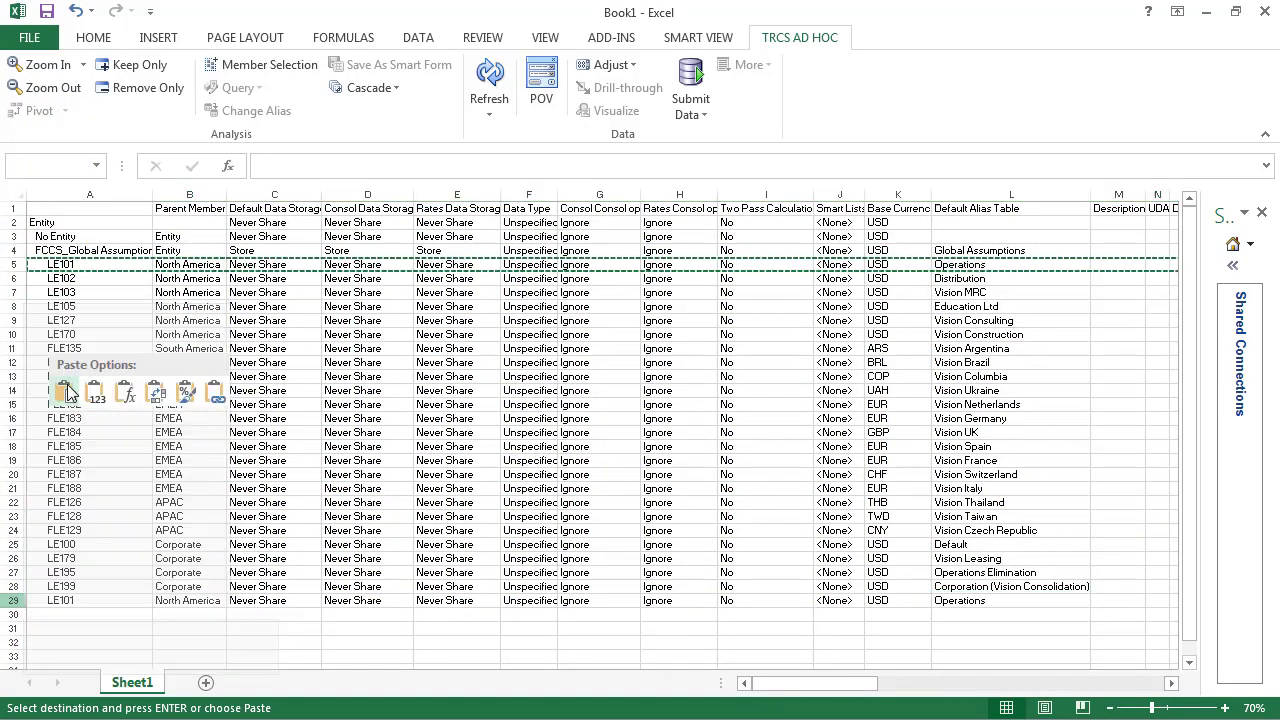
pyautogui.press('Escape')
# Step: Rename row 29 to CLE301 with base currency CAD and alias 'Canadian Entity'
pyautogui.doubleClick(60, 600)
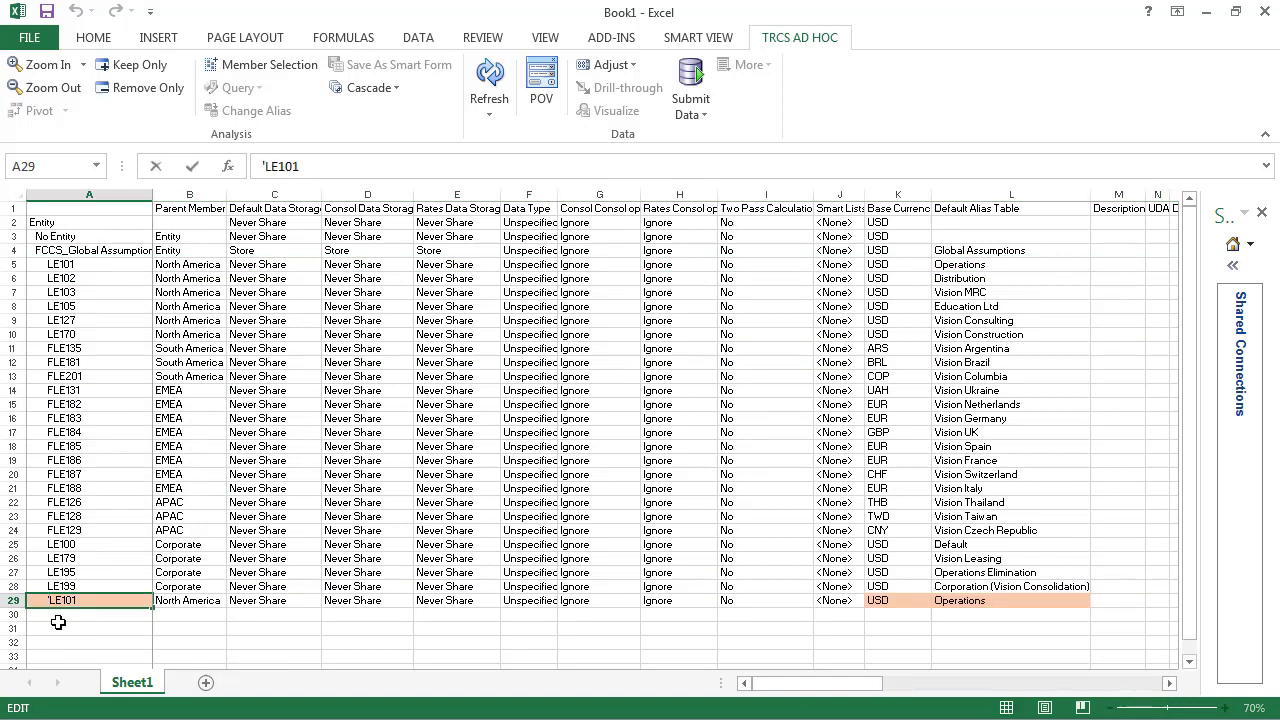
pyautogui.press('Return')
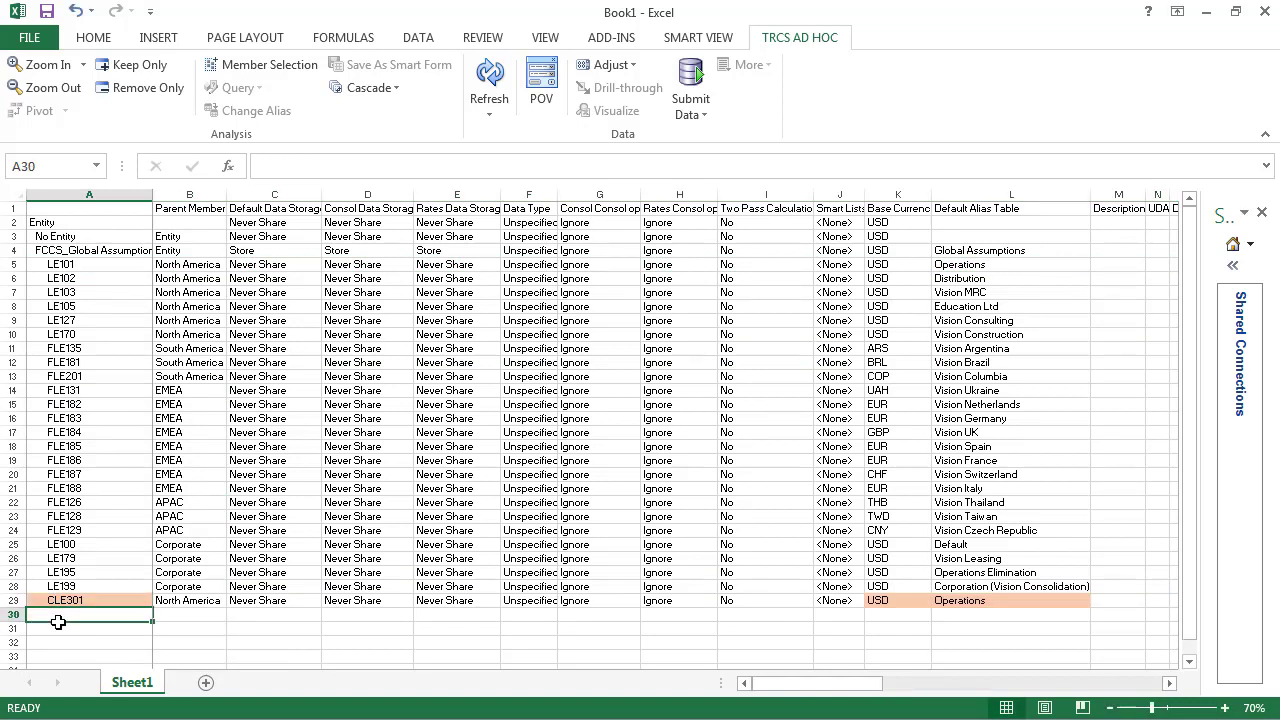
pyautogui.click(899, 603)
pyautogui.write('CAD')
pyautogui.press('Tab')
pyautogui.write('Can')
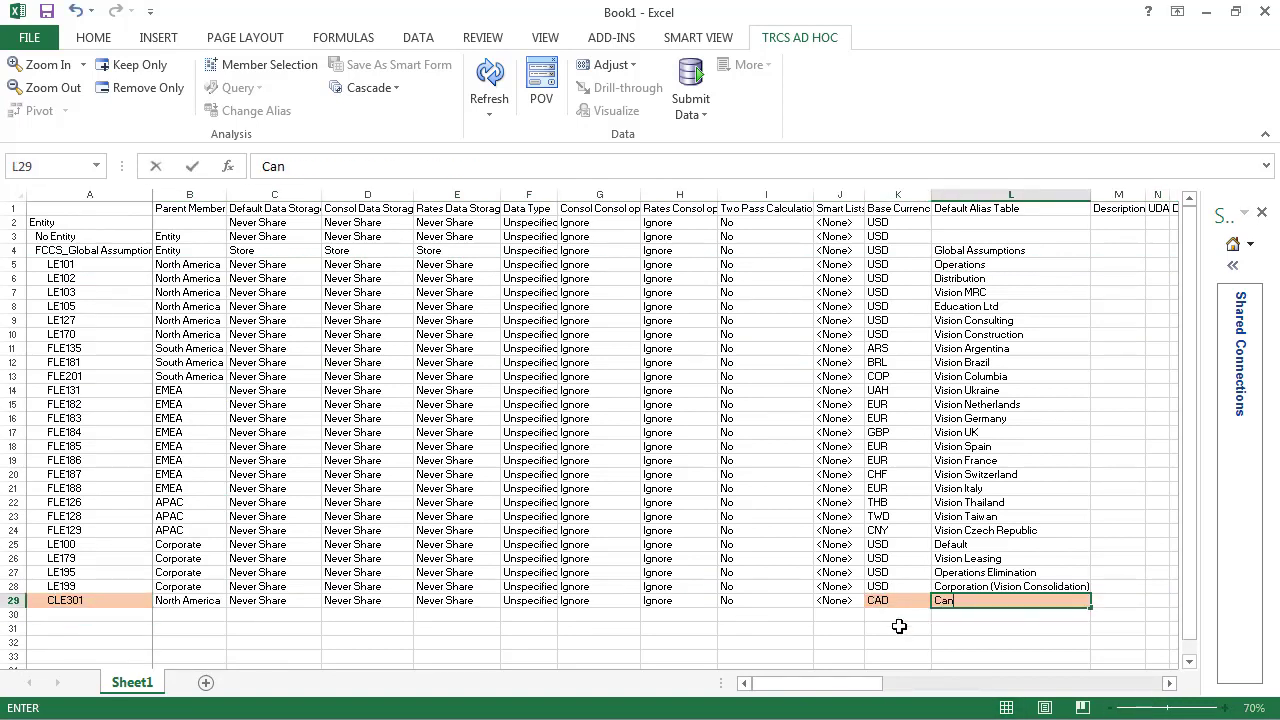
pyautogui.write('adian Entity')
pyautogui.press('Tab')
pyautogui.click(1169, 683)
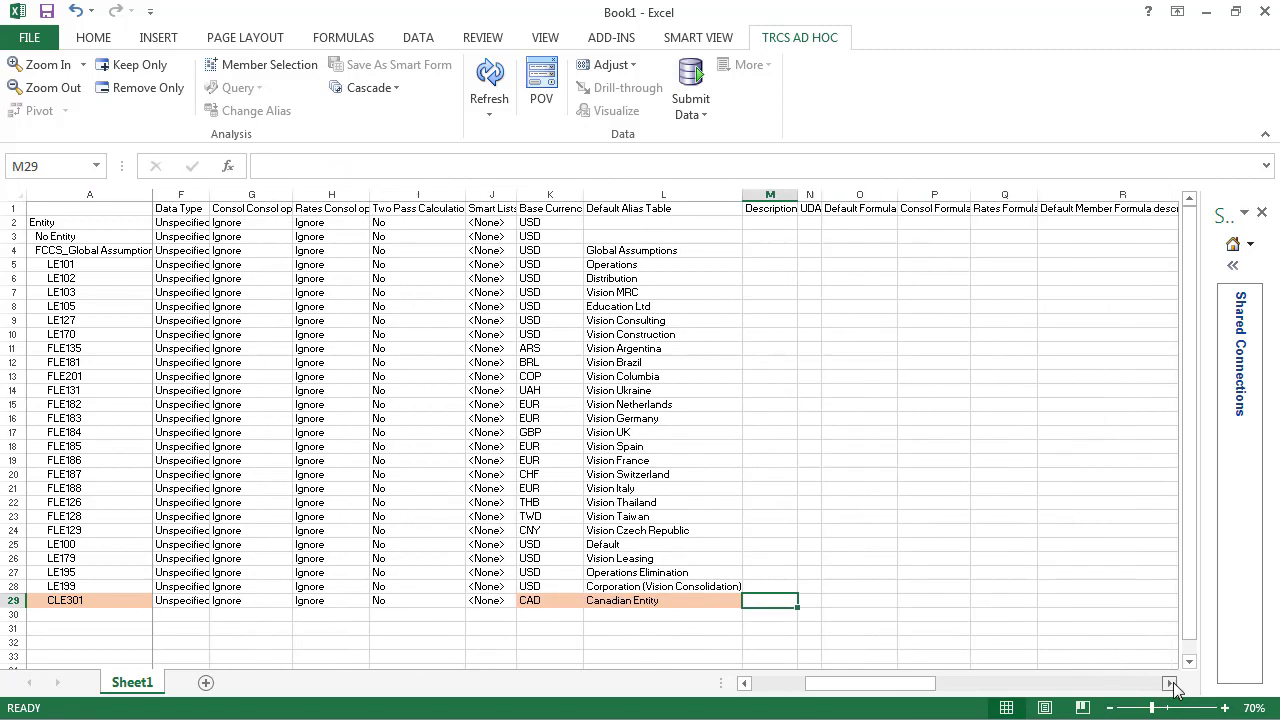
# Step: Set the CLE301 domicile to CA
pyautogui.click(358, 600)
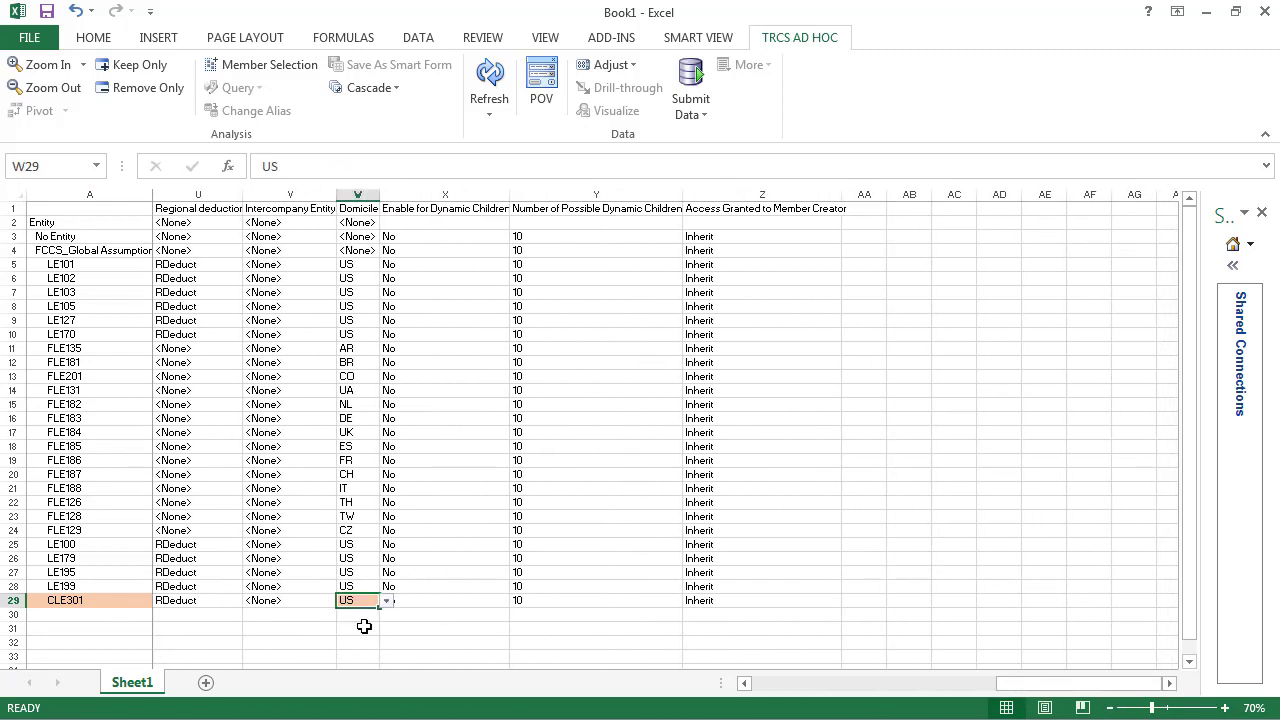
pyautogui.write('CA')
pyautogui.press('Return')
pyautogui.moveTo(1006, 683); pyautogui.dragTo(760, 686)
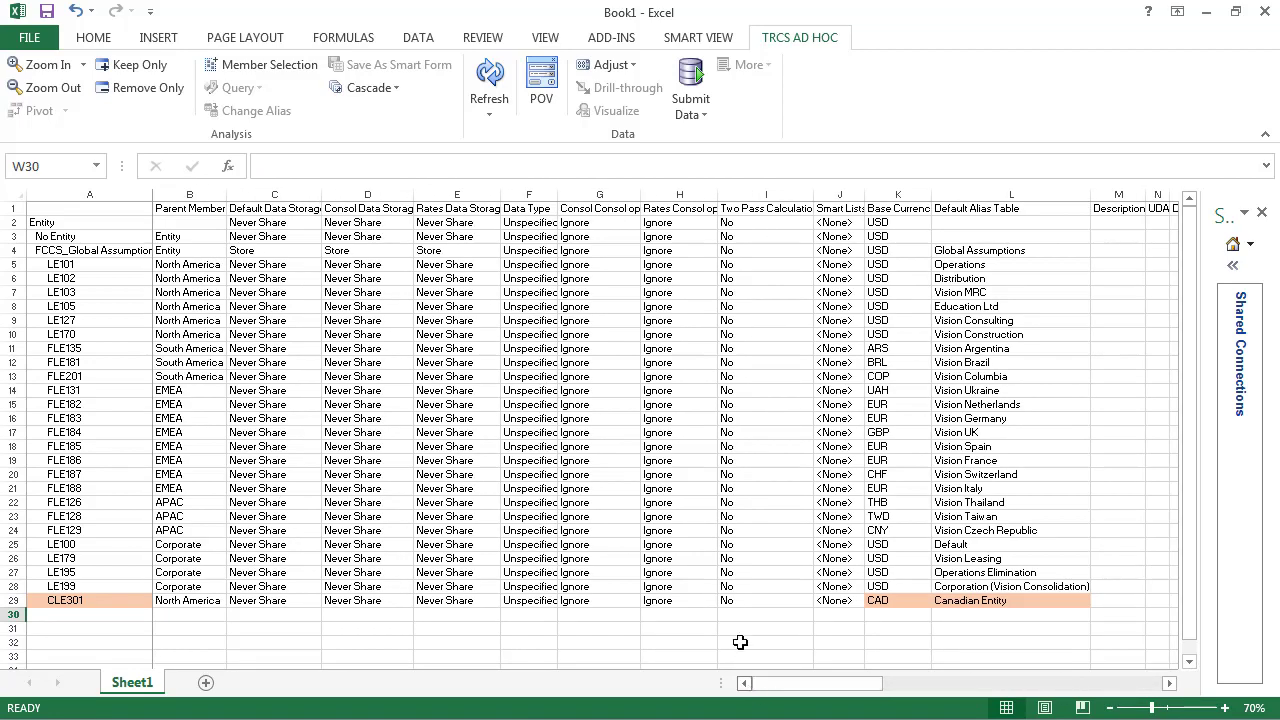
# Step: Submit the new CLE301 row from the ad hoc grid to Tax Reporting Cloud
pyautogui.click(697, 80)
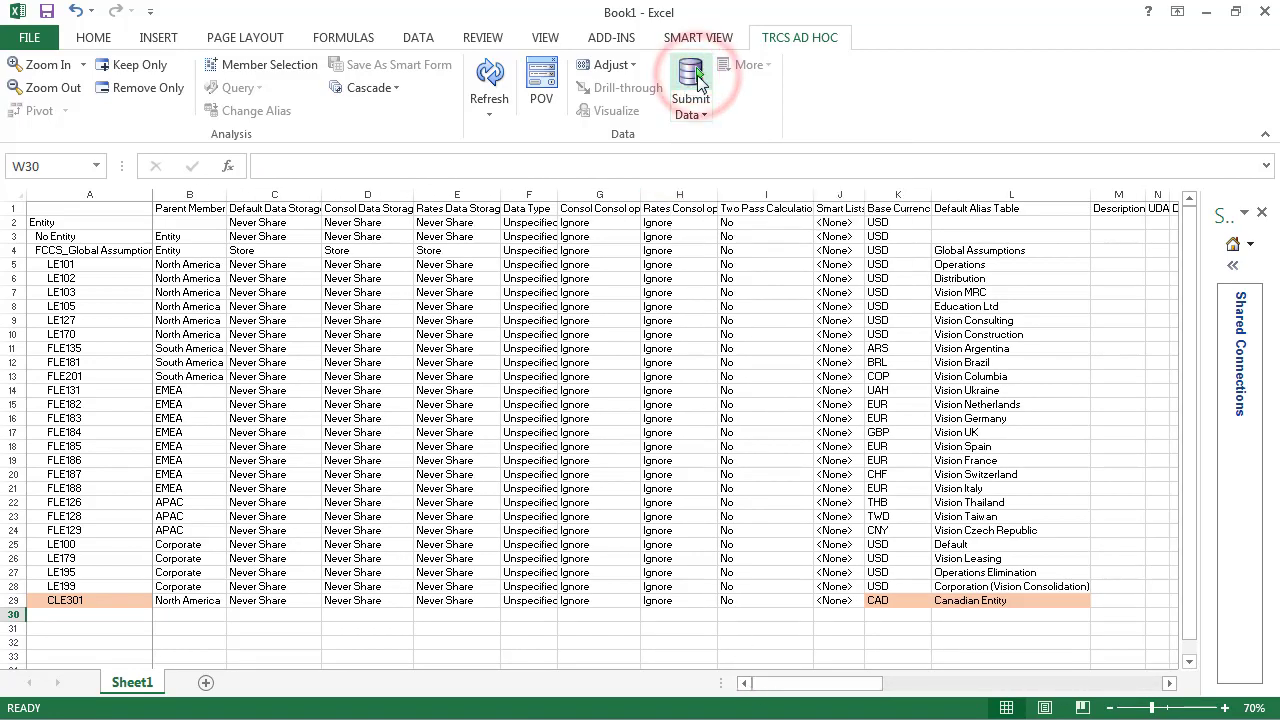